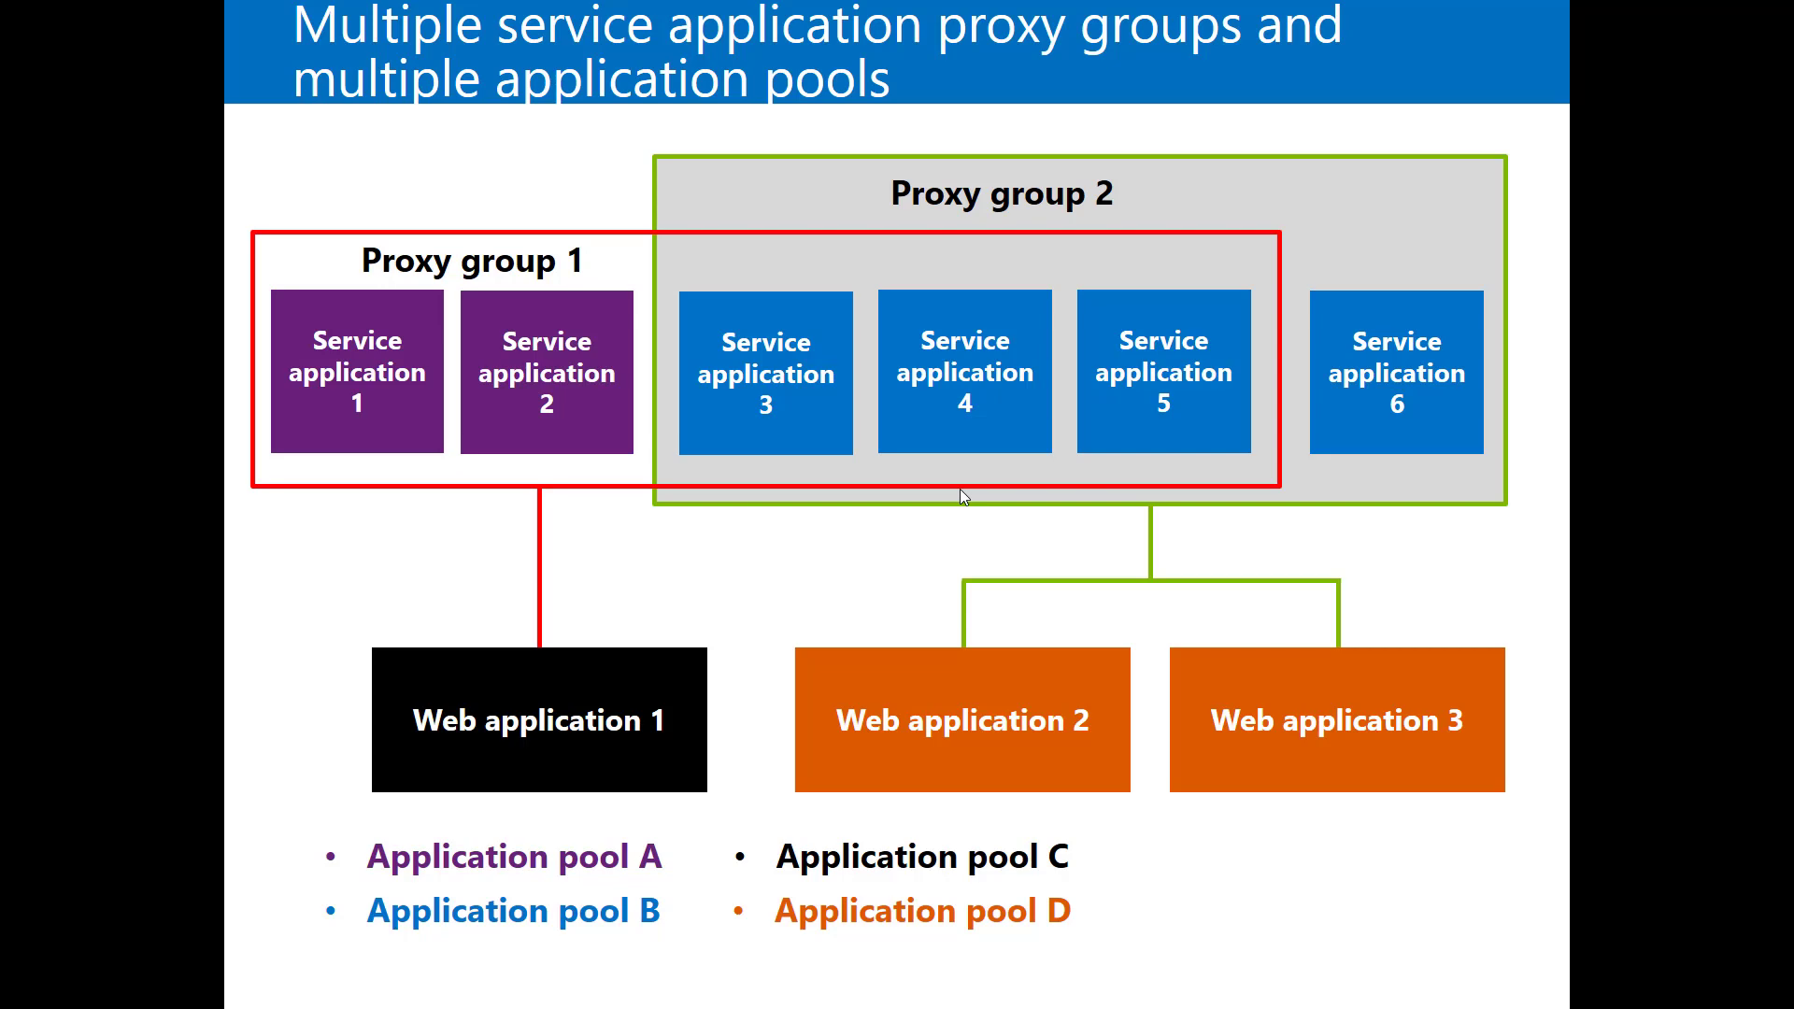
Advance the slideshow to the 'Discussion: Mapping business requirements to service applications' slide.
key(Right)
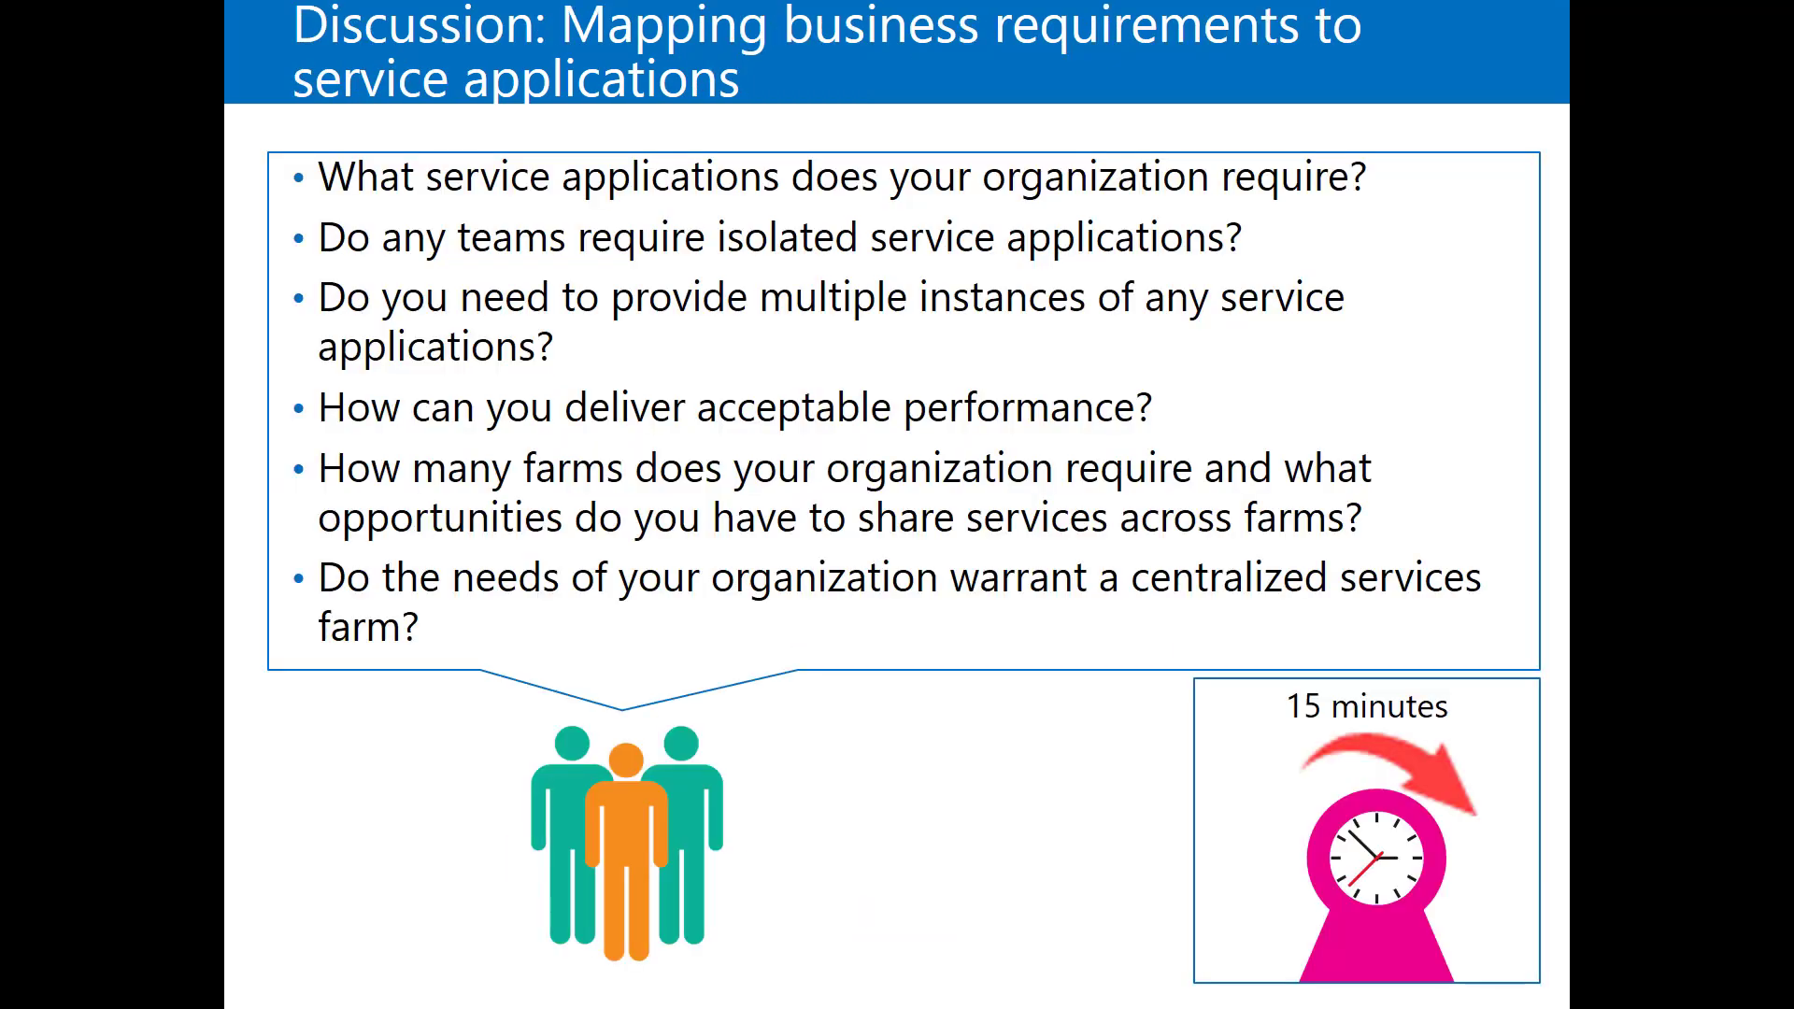
Leave the slideshow and bring up the SharePoint virtual machine window from the taskbar.
key(super+d)
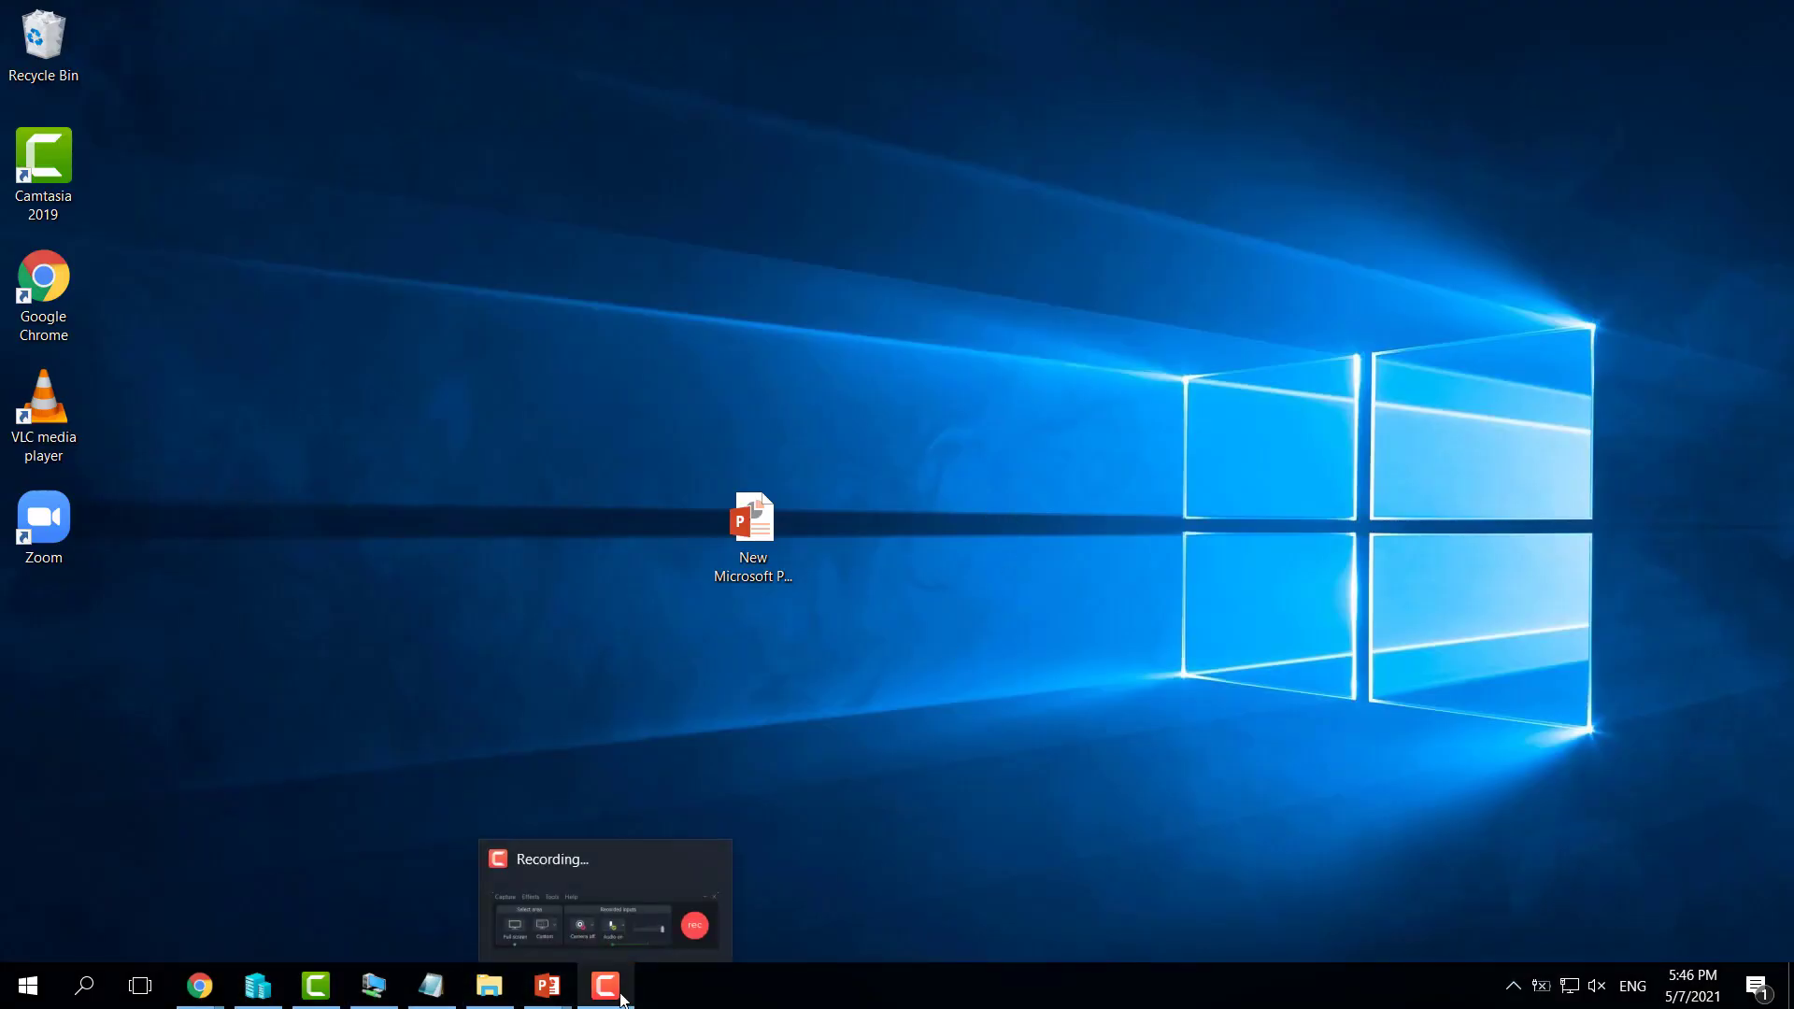
mouse_move(374, 986)
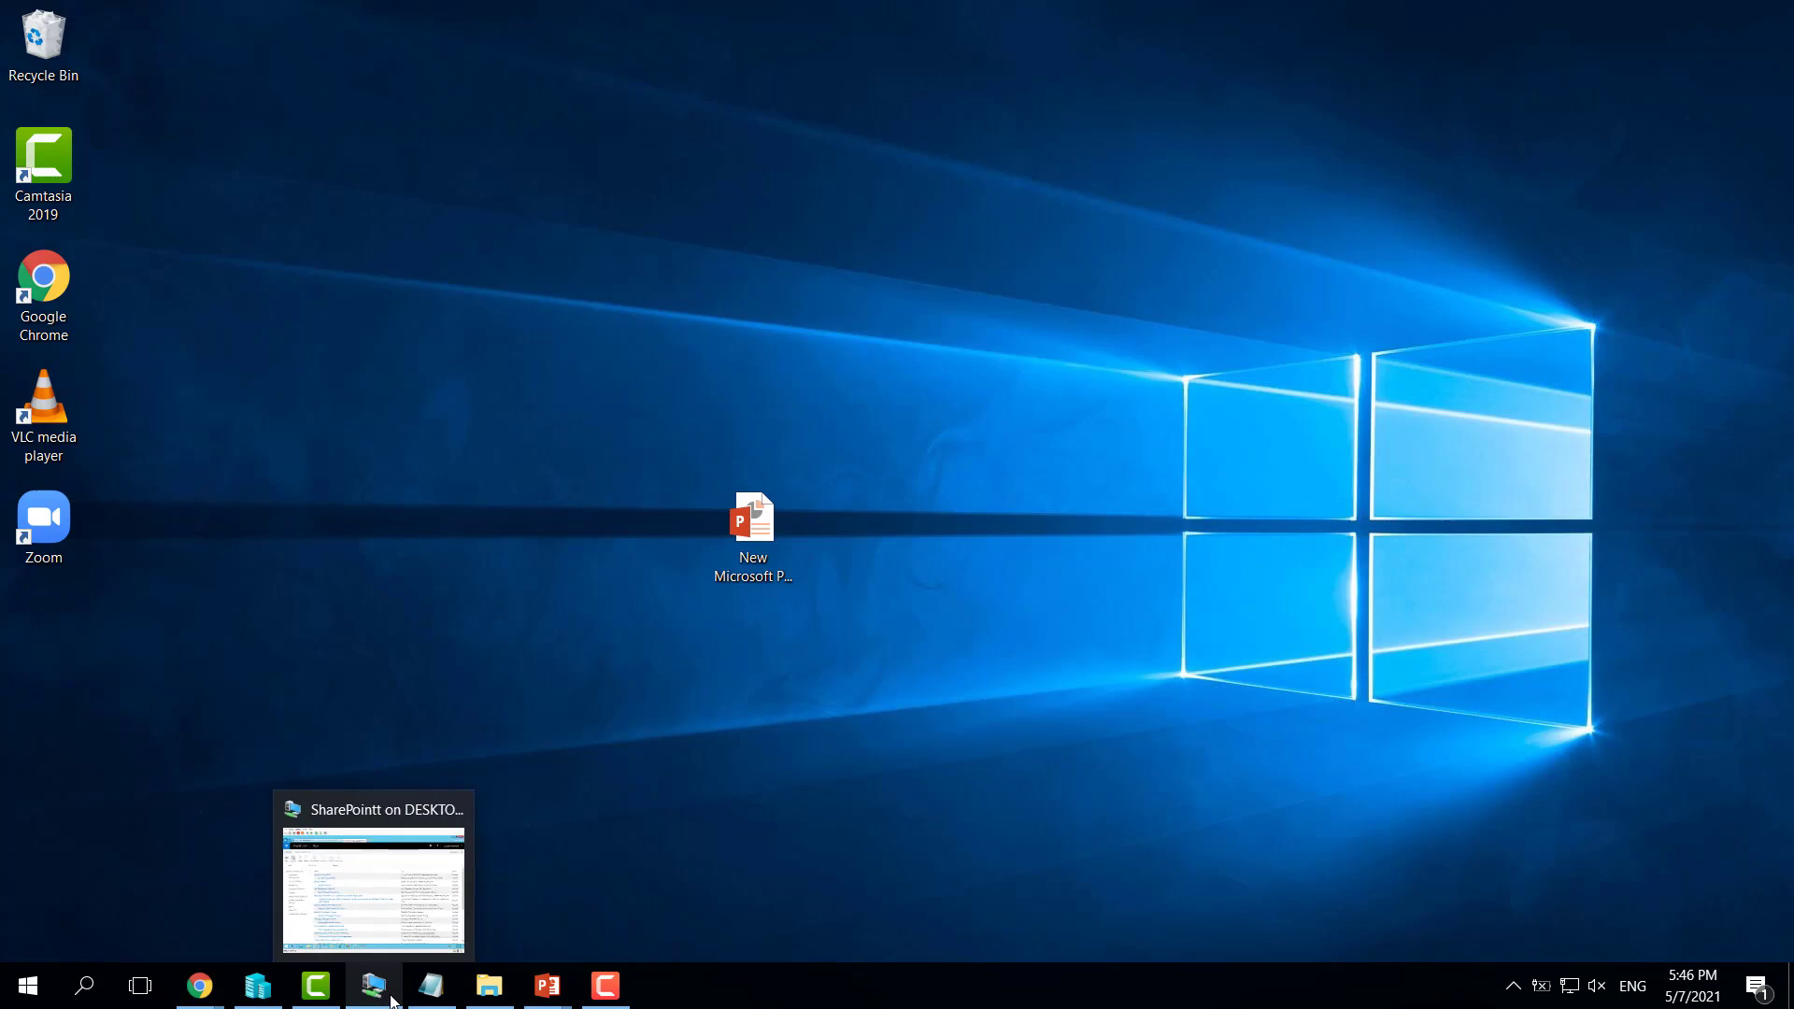
click(378, 921)
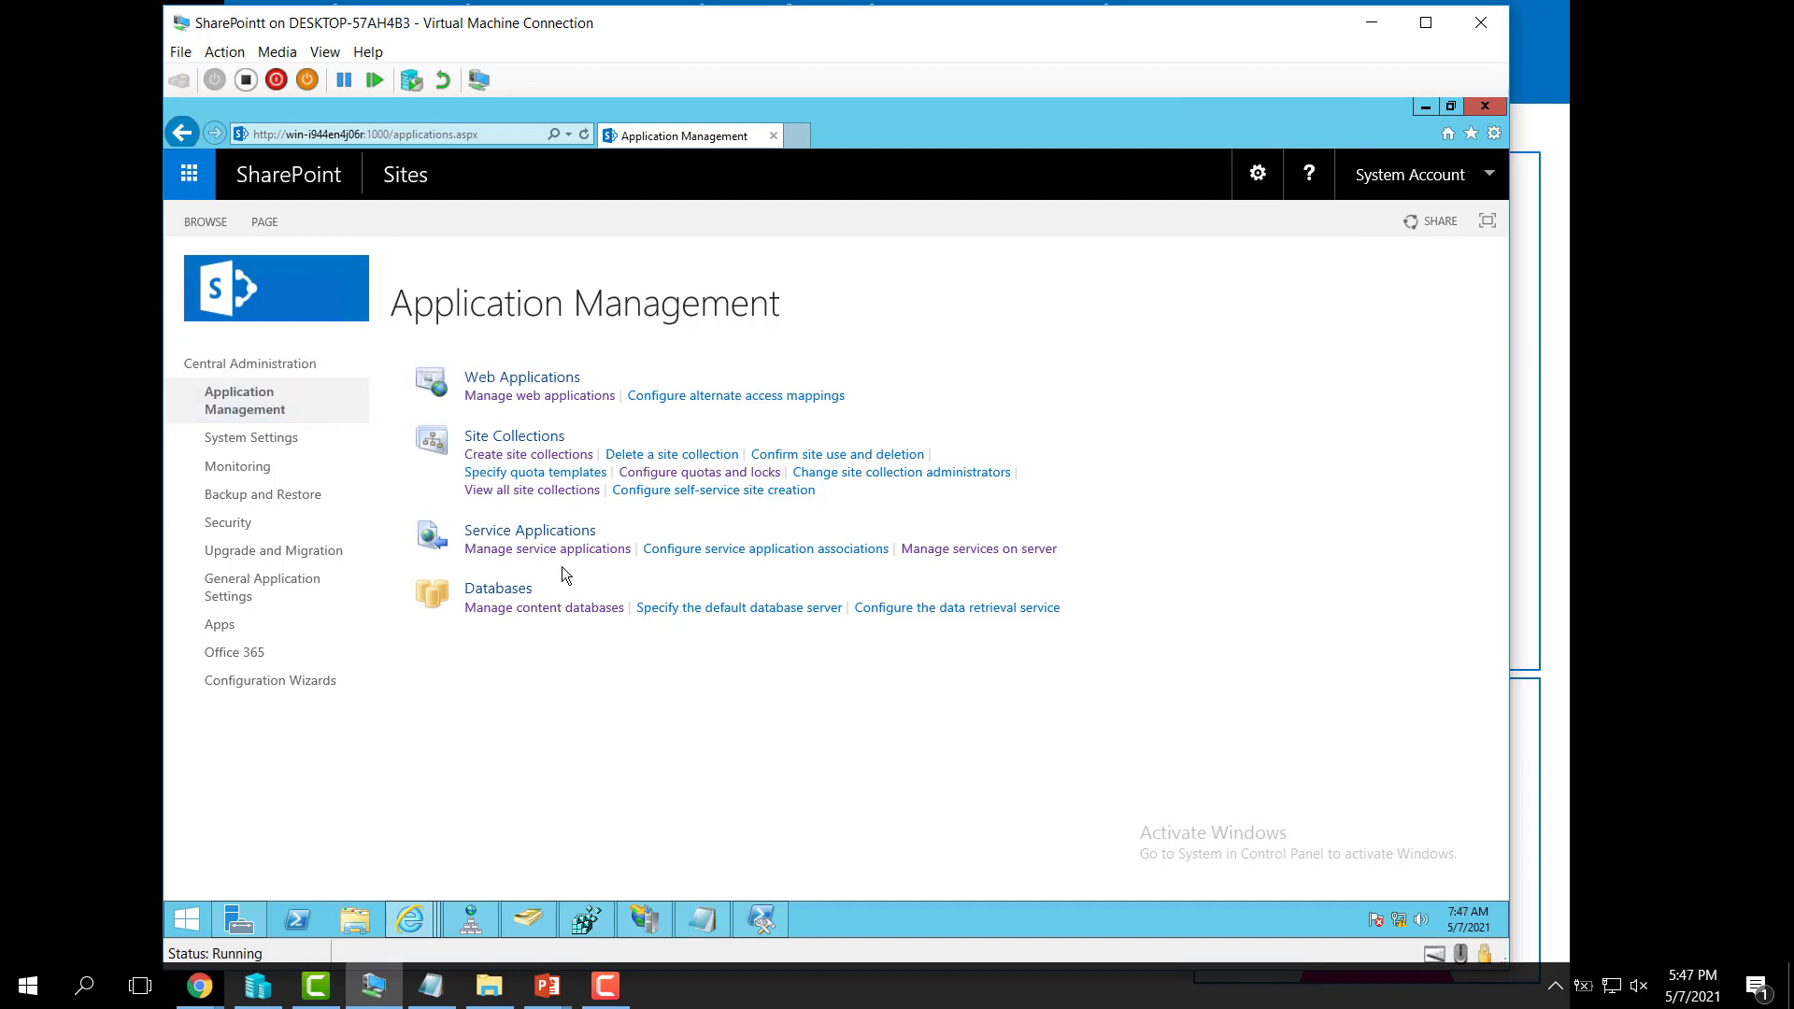
From Manage service applications, start a new Managed Metadata Service via the New menu.
click(536, 553)
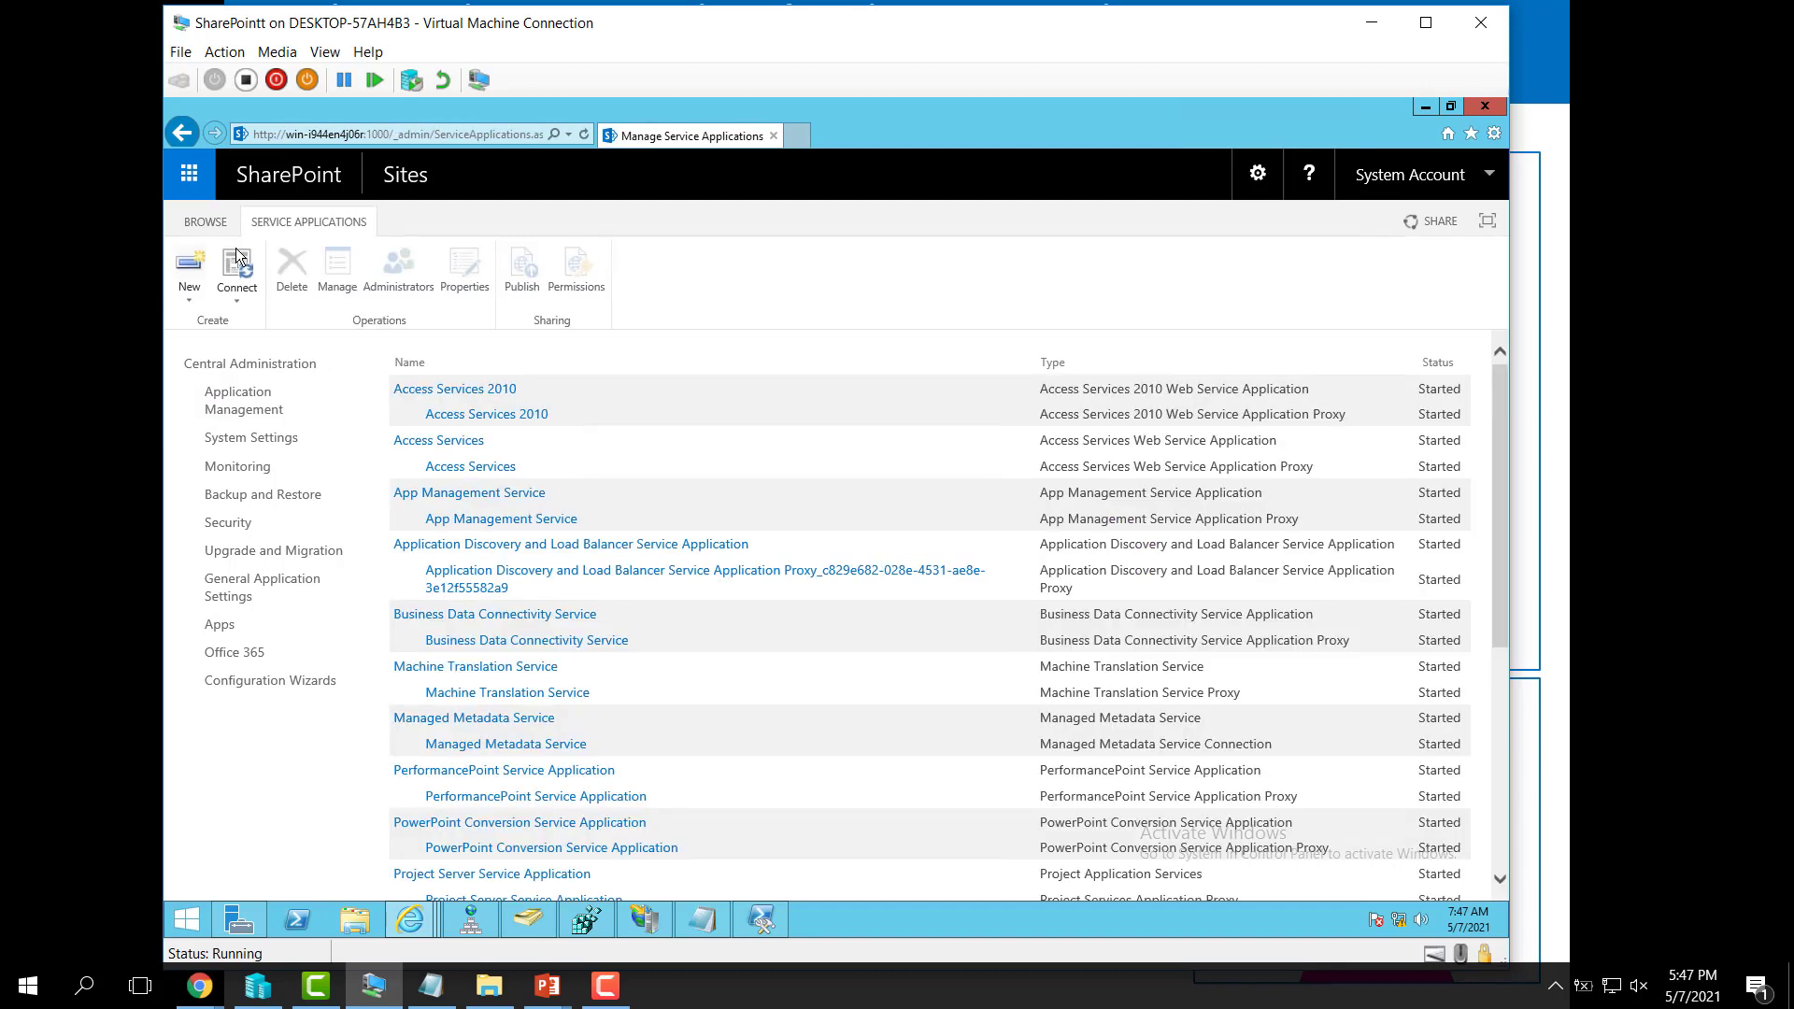
click(184, 297)
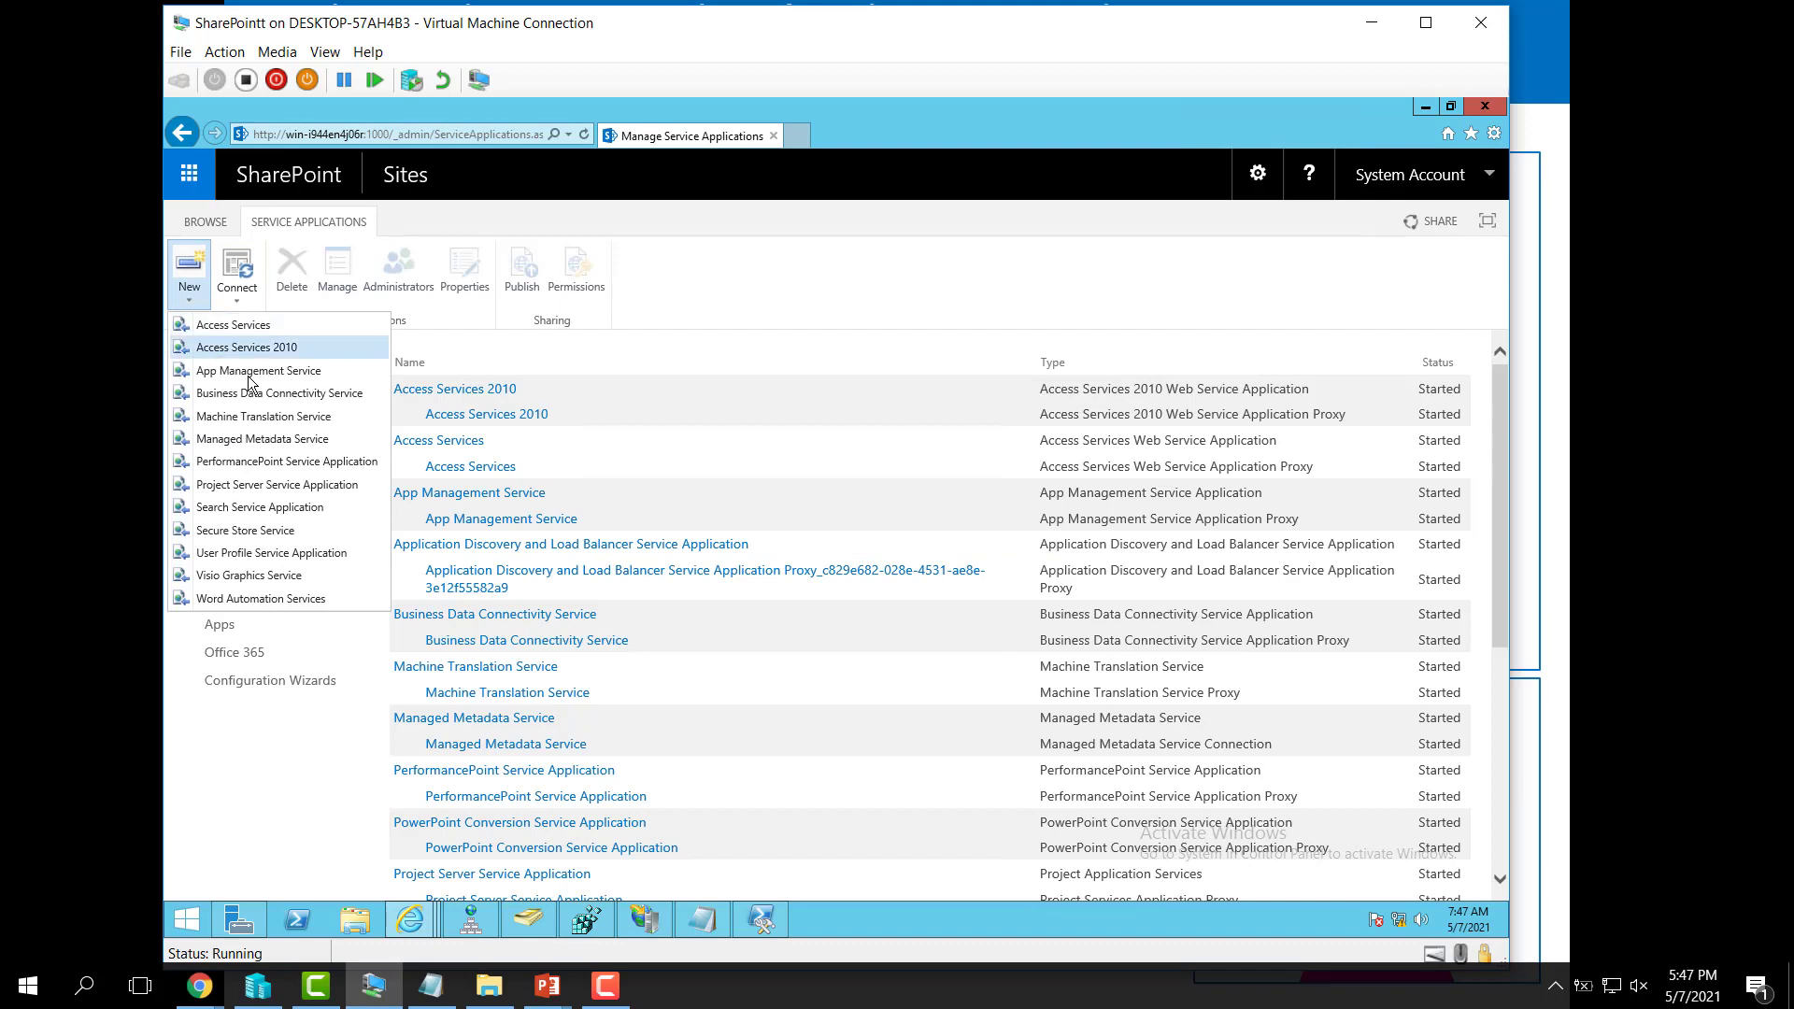
click(266, 440)
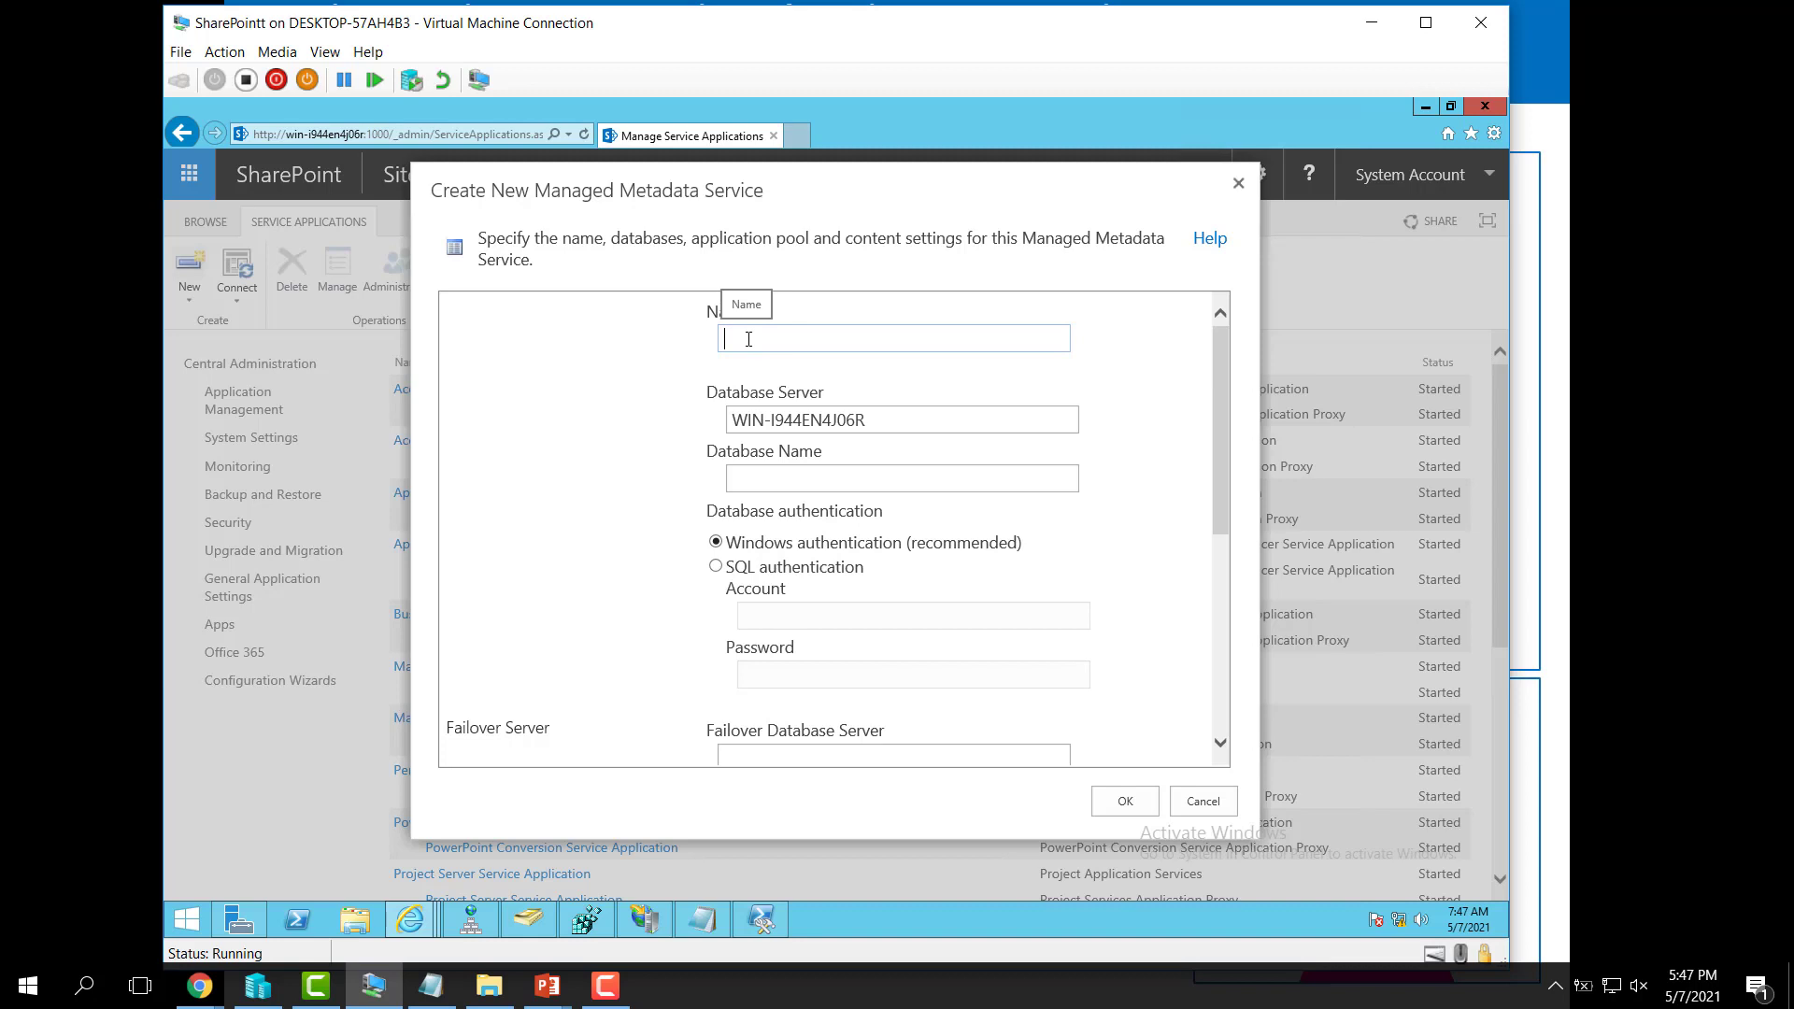
Enter Managed_Metadata_Contso as the service name, then move down to the Database Name field.
text(Managed_)
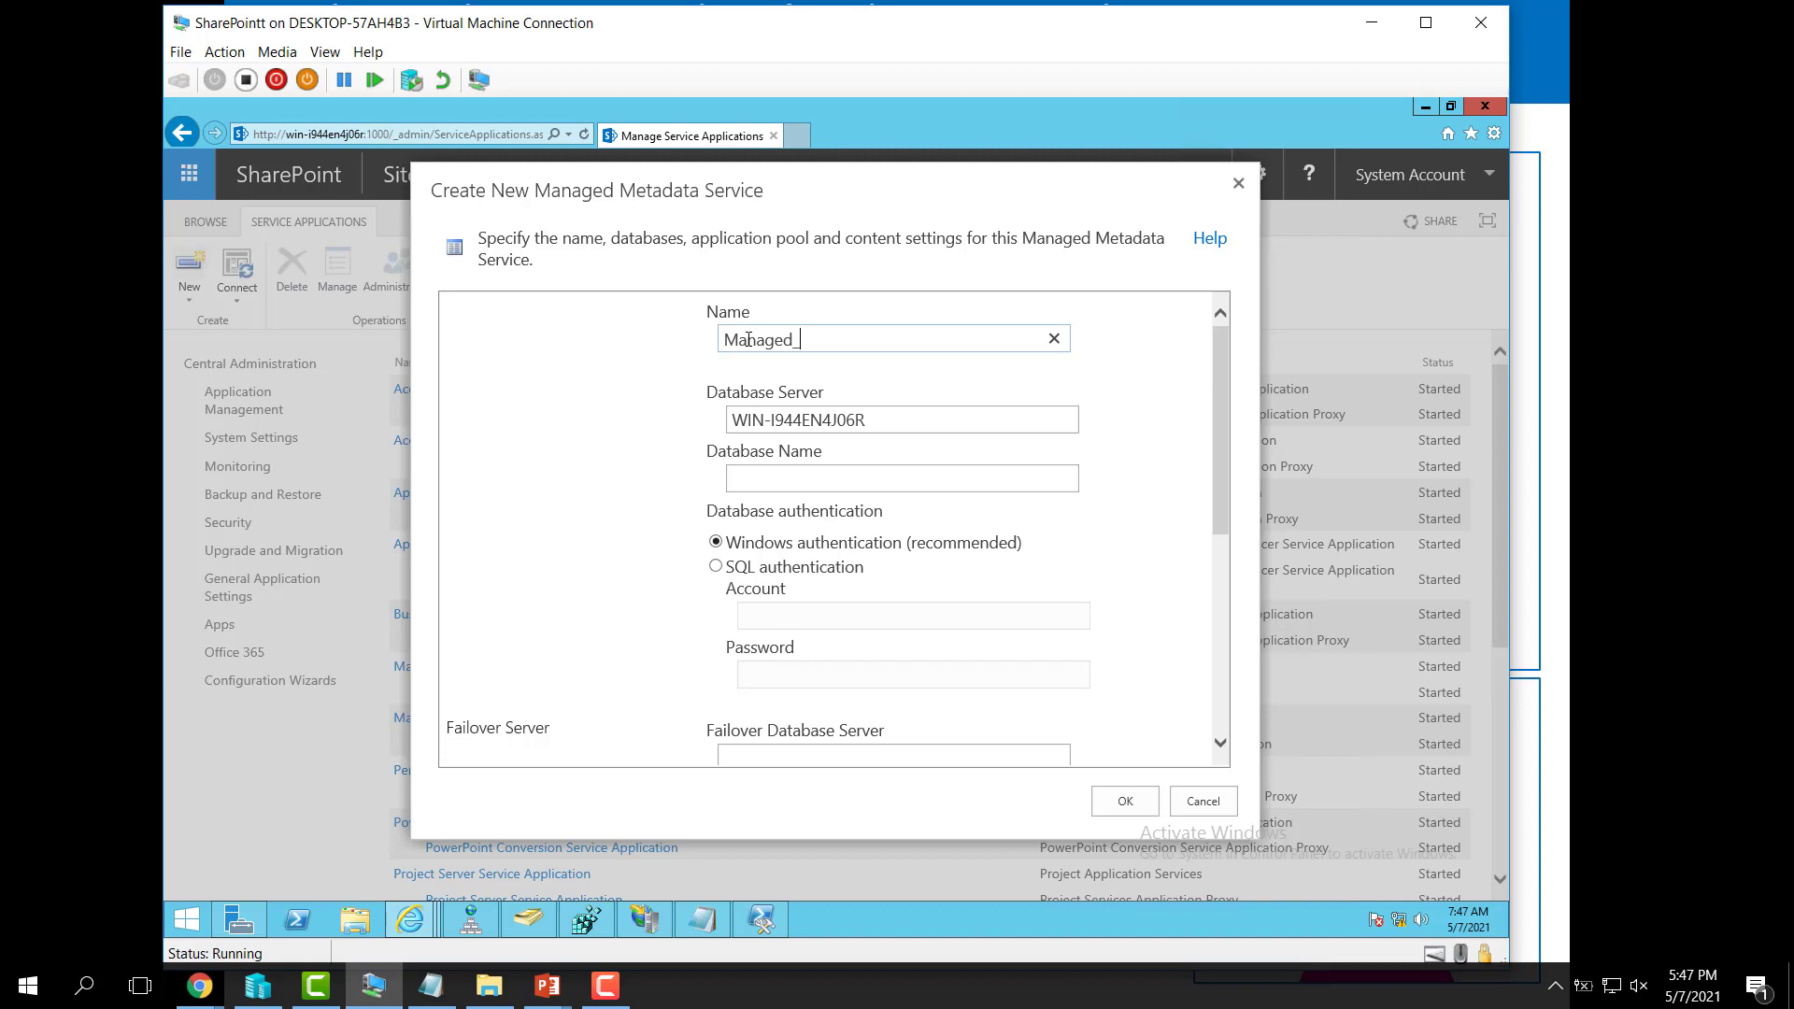
text( Metadata_Contso)
click(1107, 363)
drag(840, 203, 894, 203)
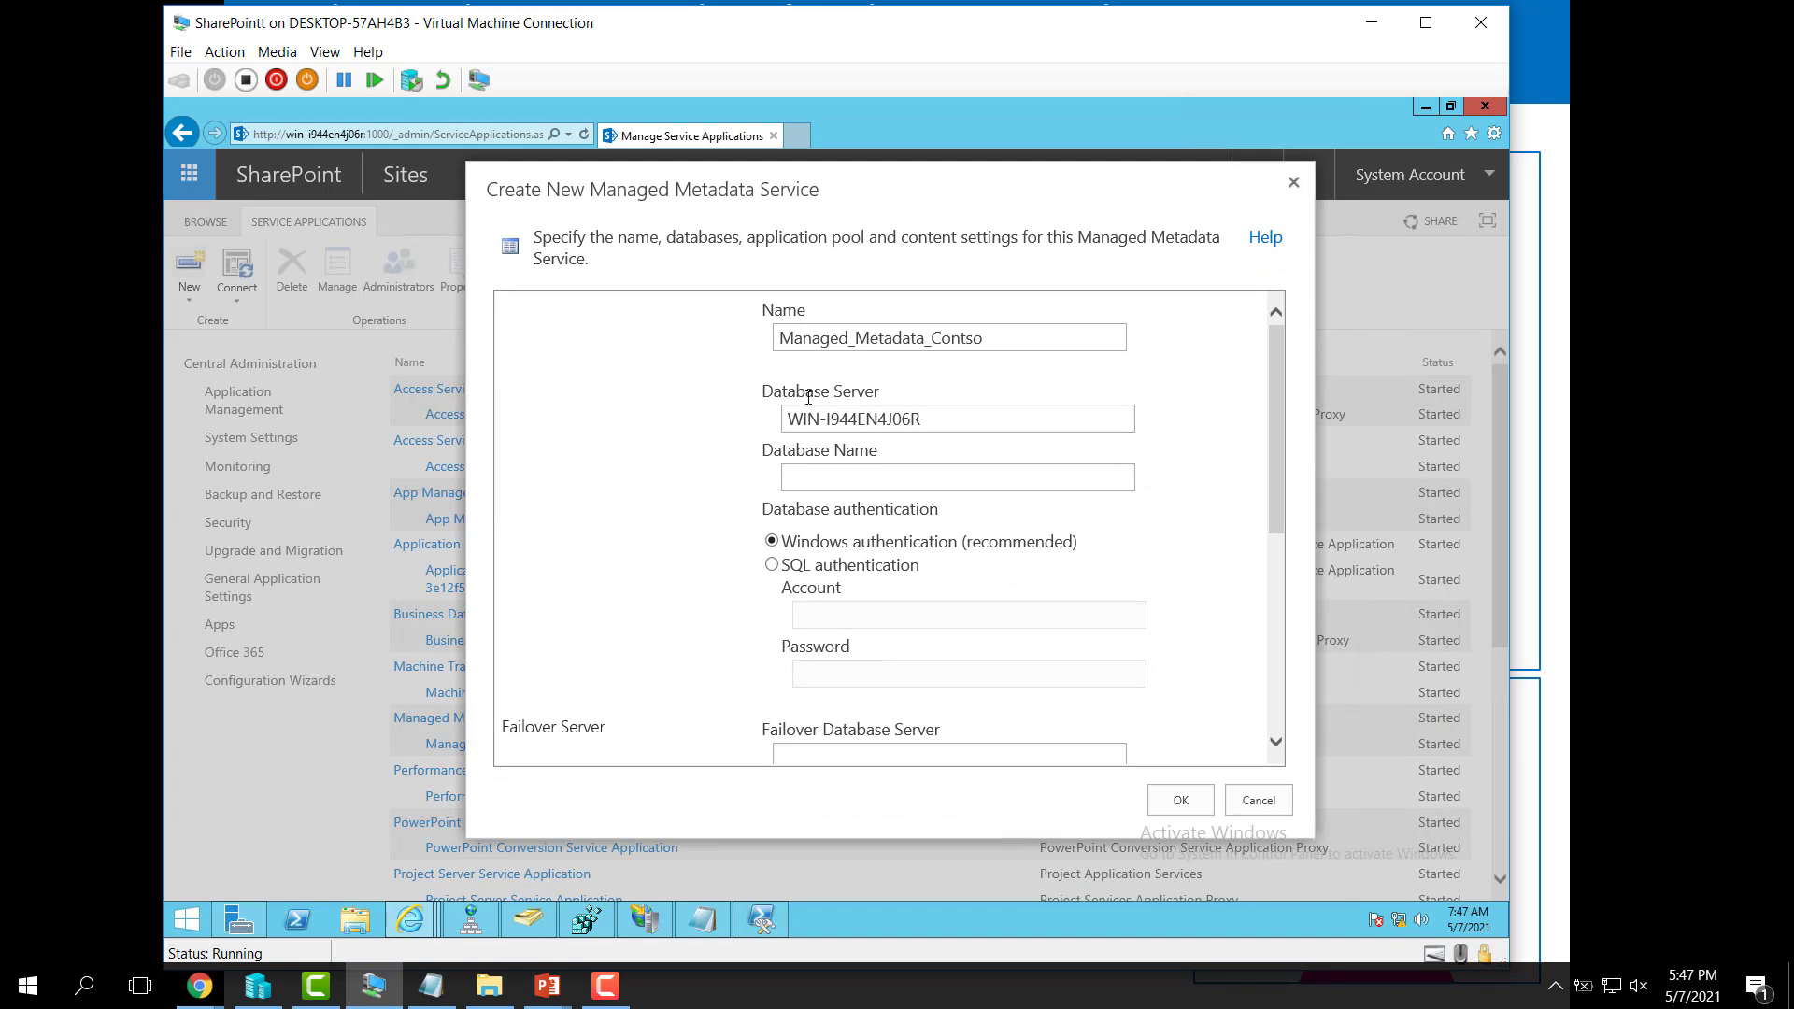
click(924, 420)
drag(924, 419, 783, 420)
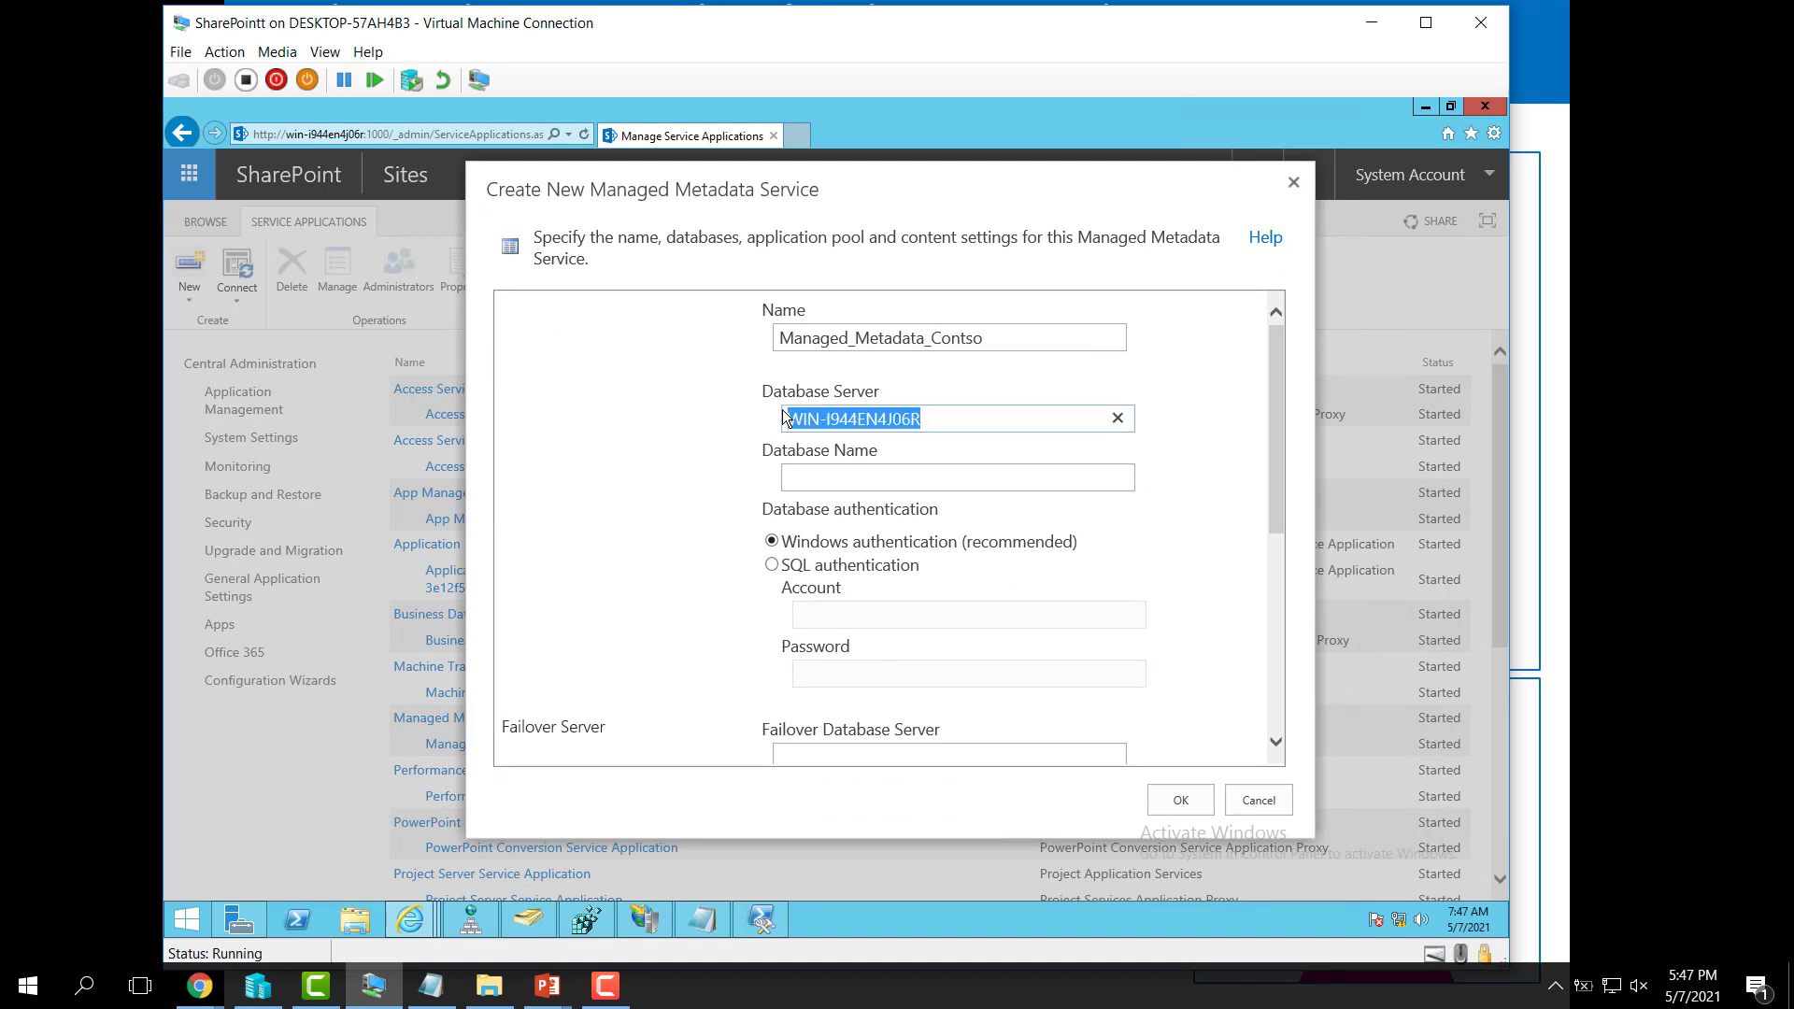
click(840, 482)
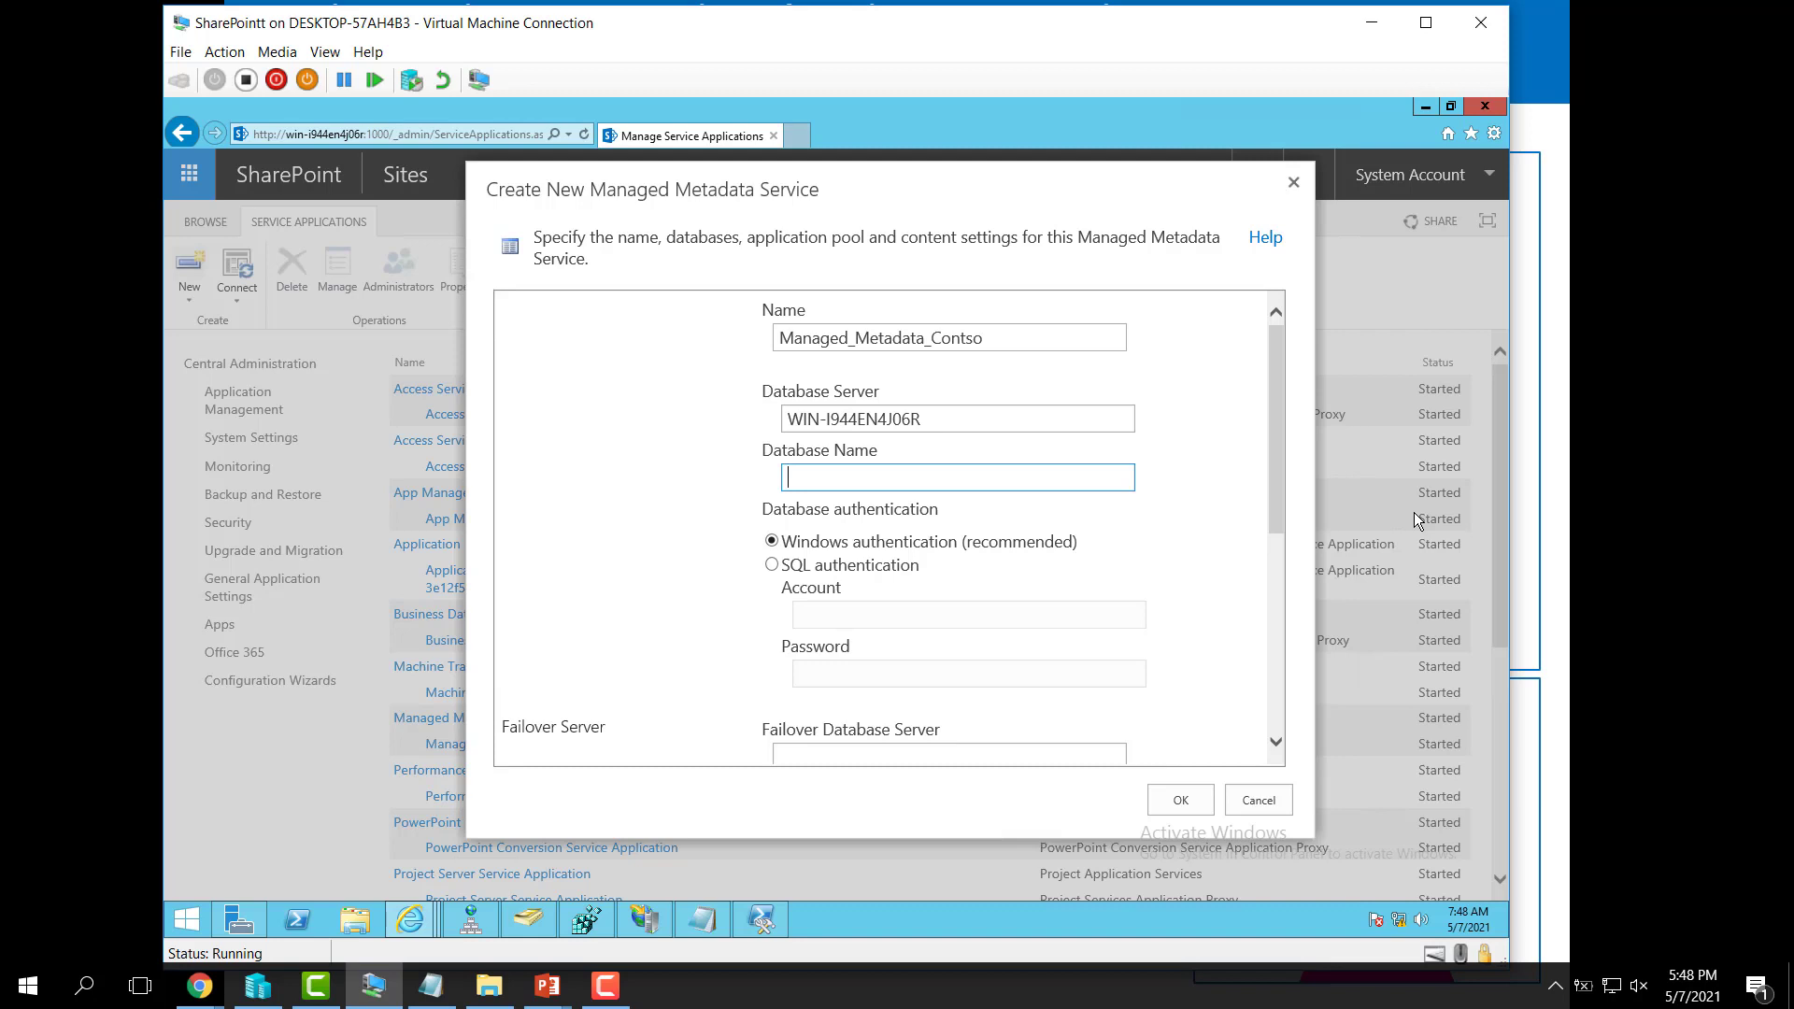
Copy the service name Managed_Metadata_Contso into the Database Name field.
click(1021, 343)
double_click(1024, 347)
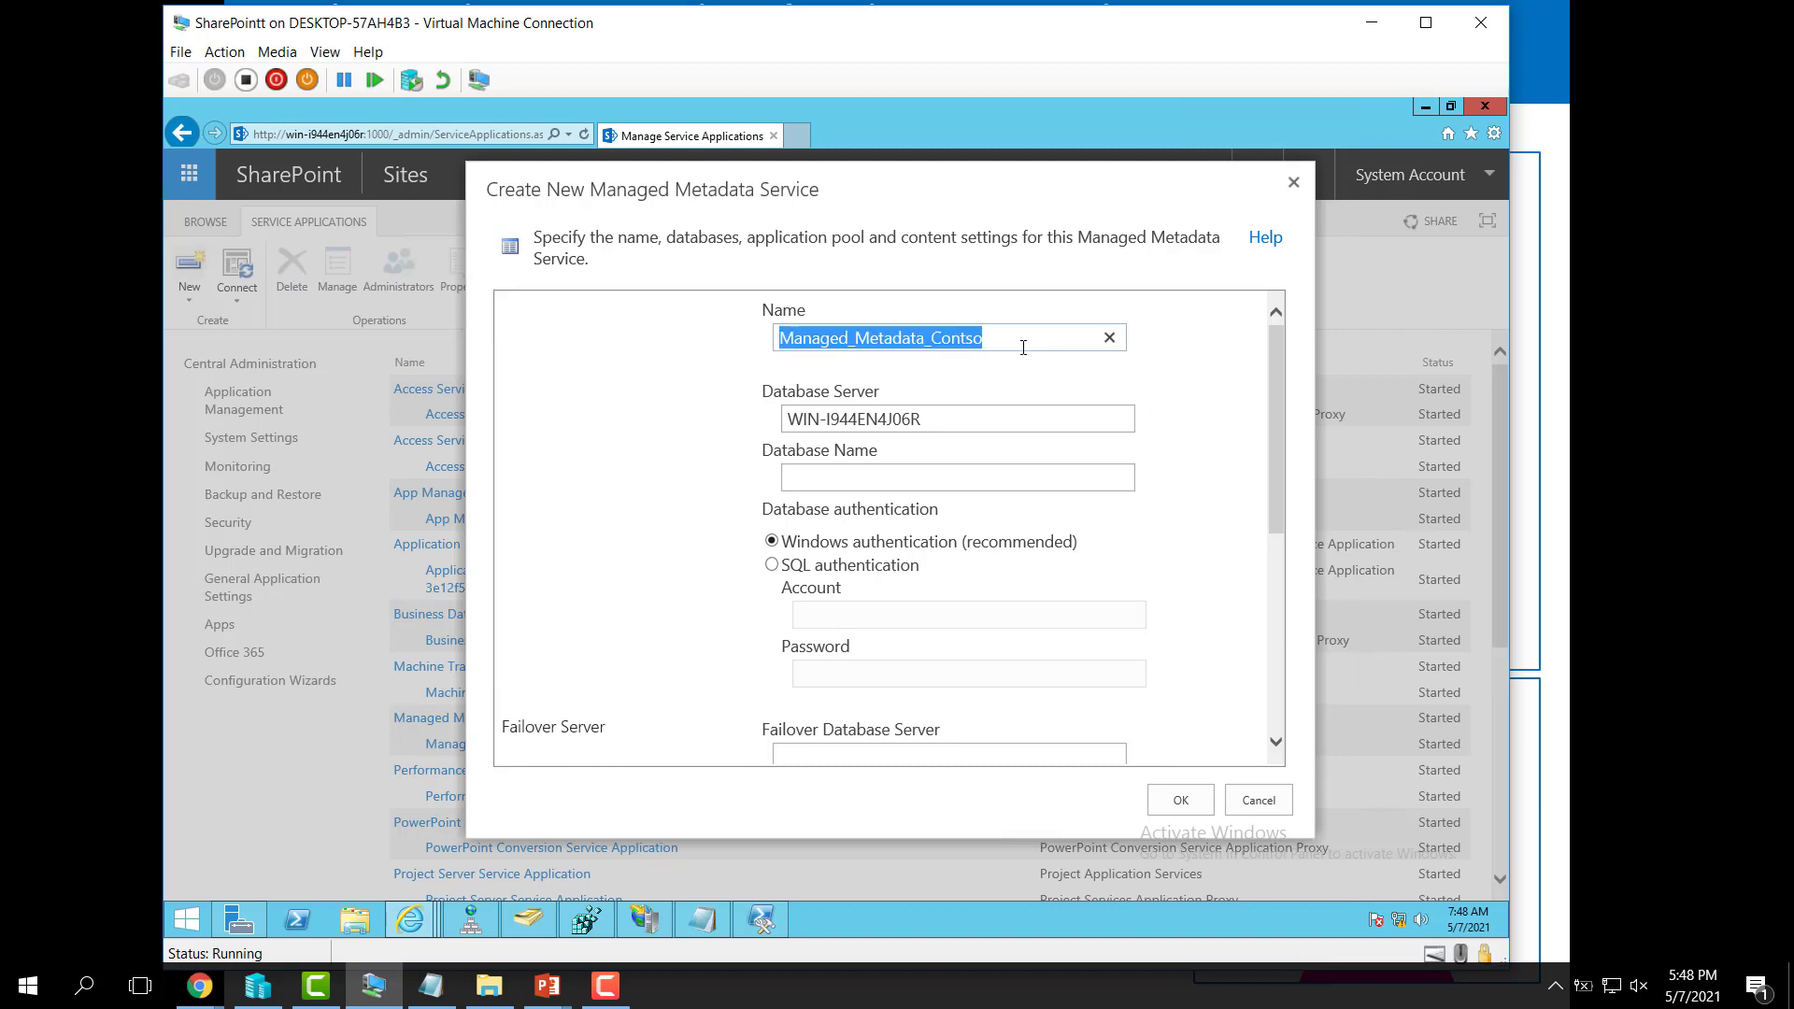
key(ctrl+c)
click(818, 481)
key(ctrl+v)
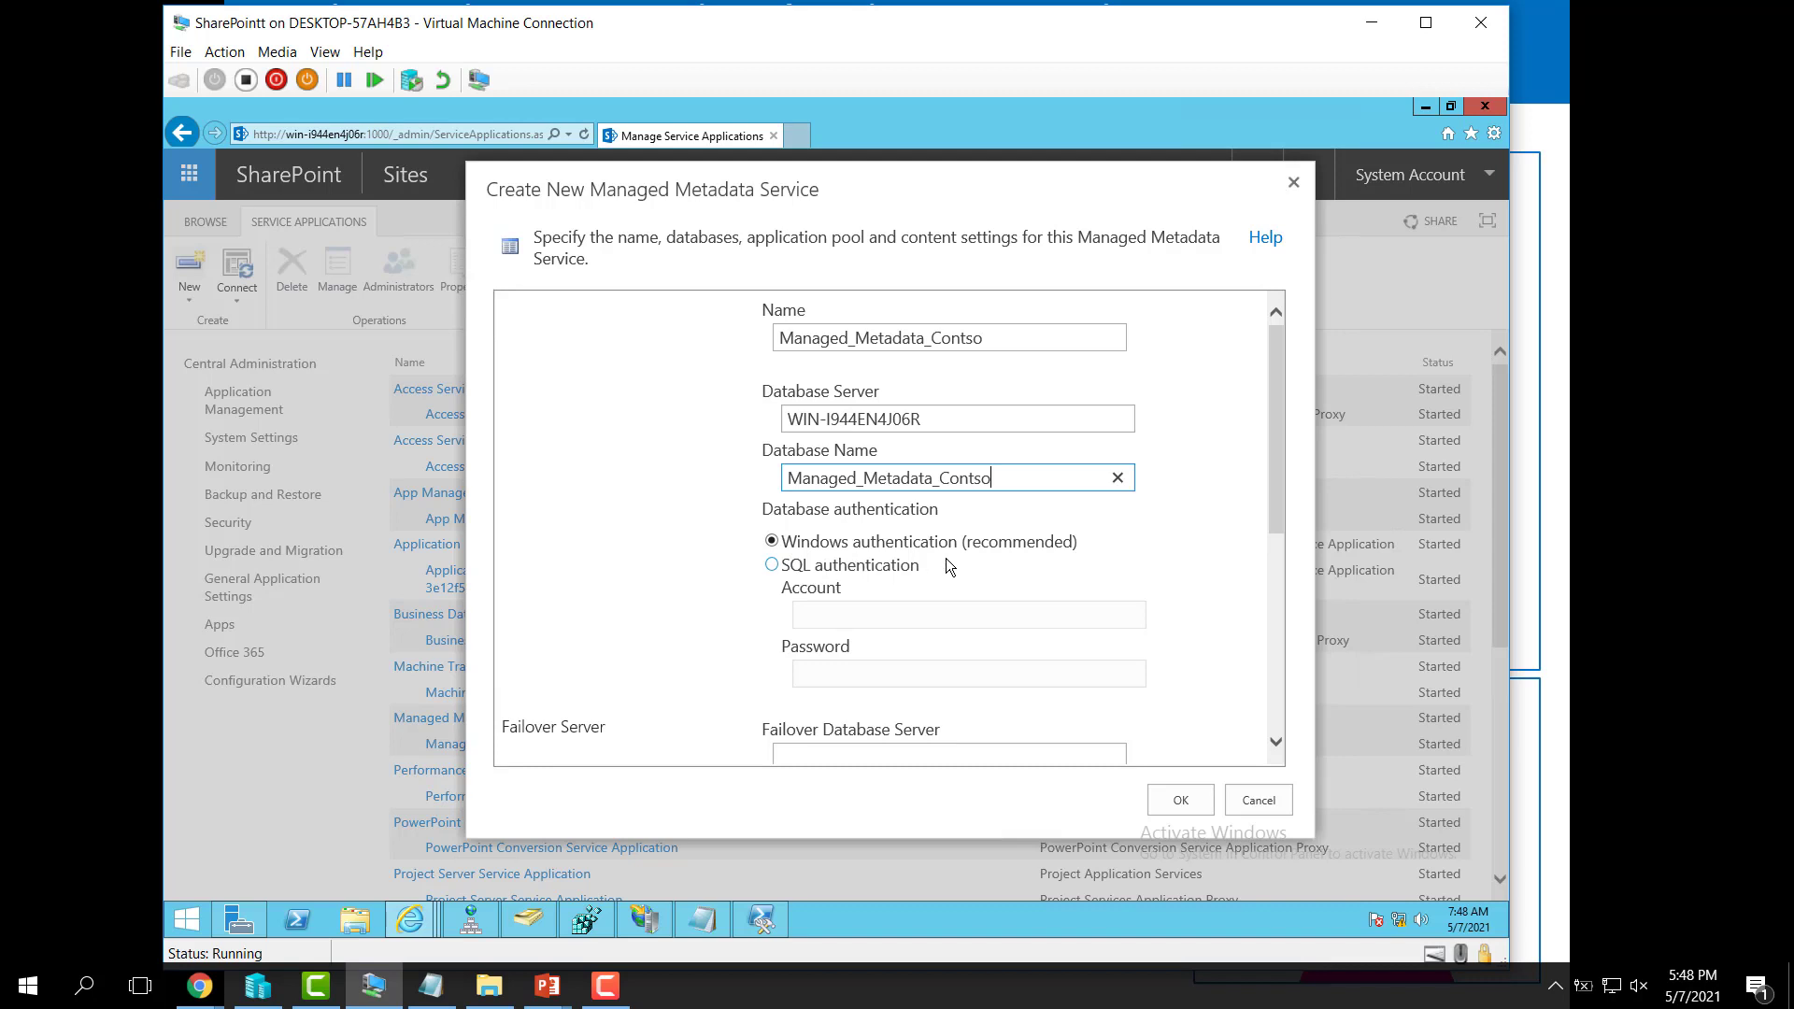
Check the SQL authentication fields, then keep Windows authentication for the database.
click(823, 570)
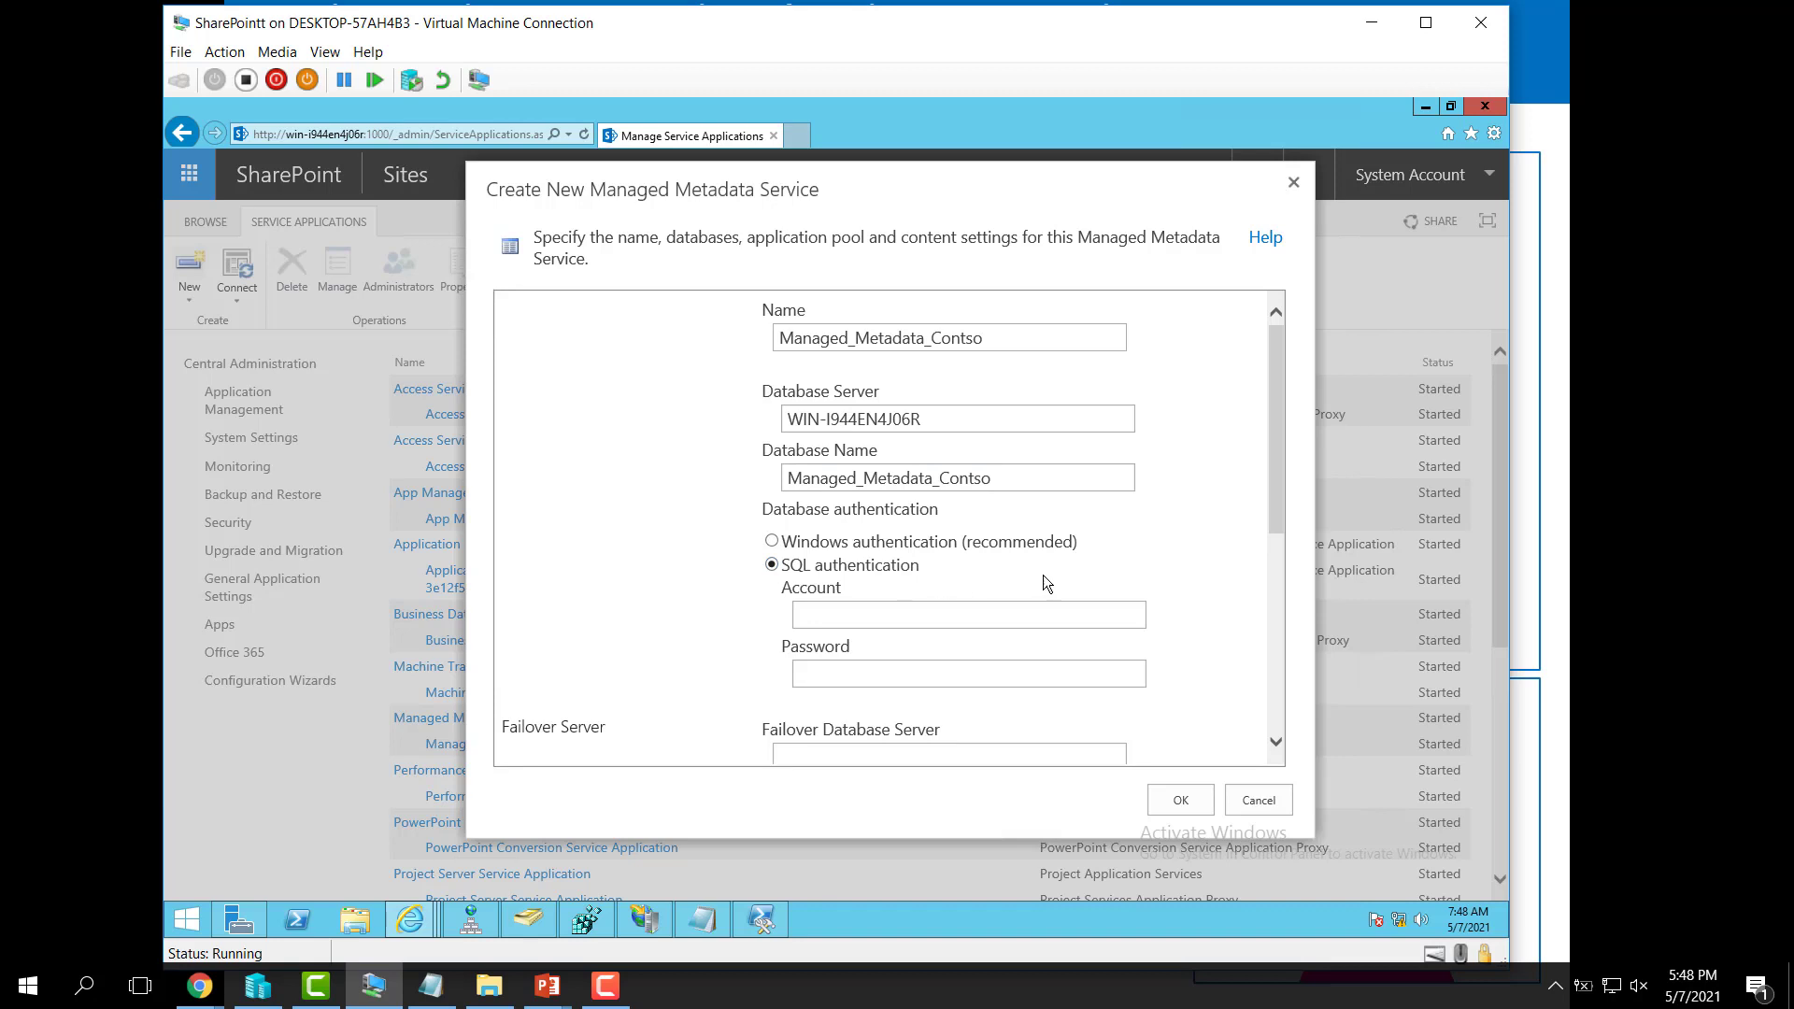
scroll(946, 581, down, 1)
click(863, 544)
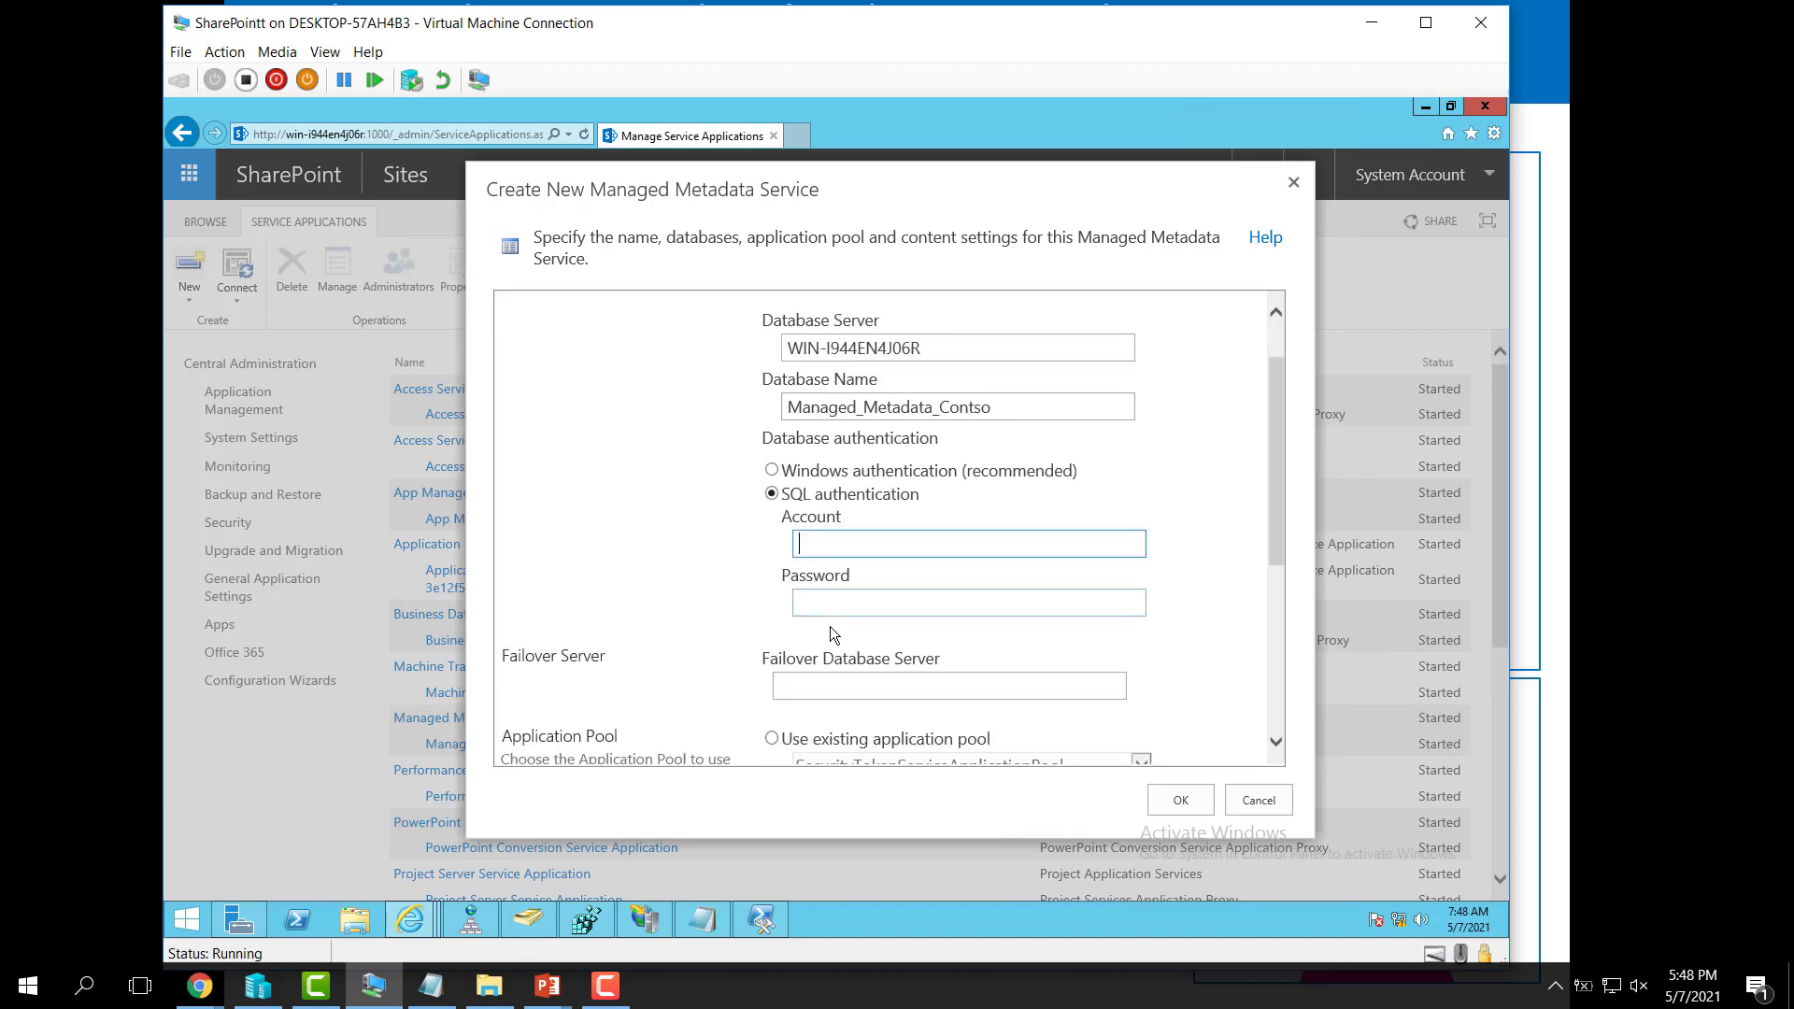
click(831, 606)
click(772, 470)
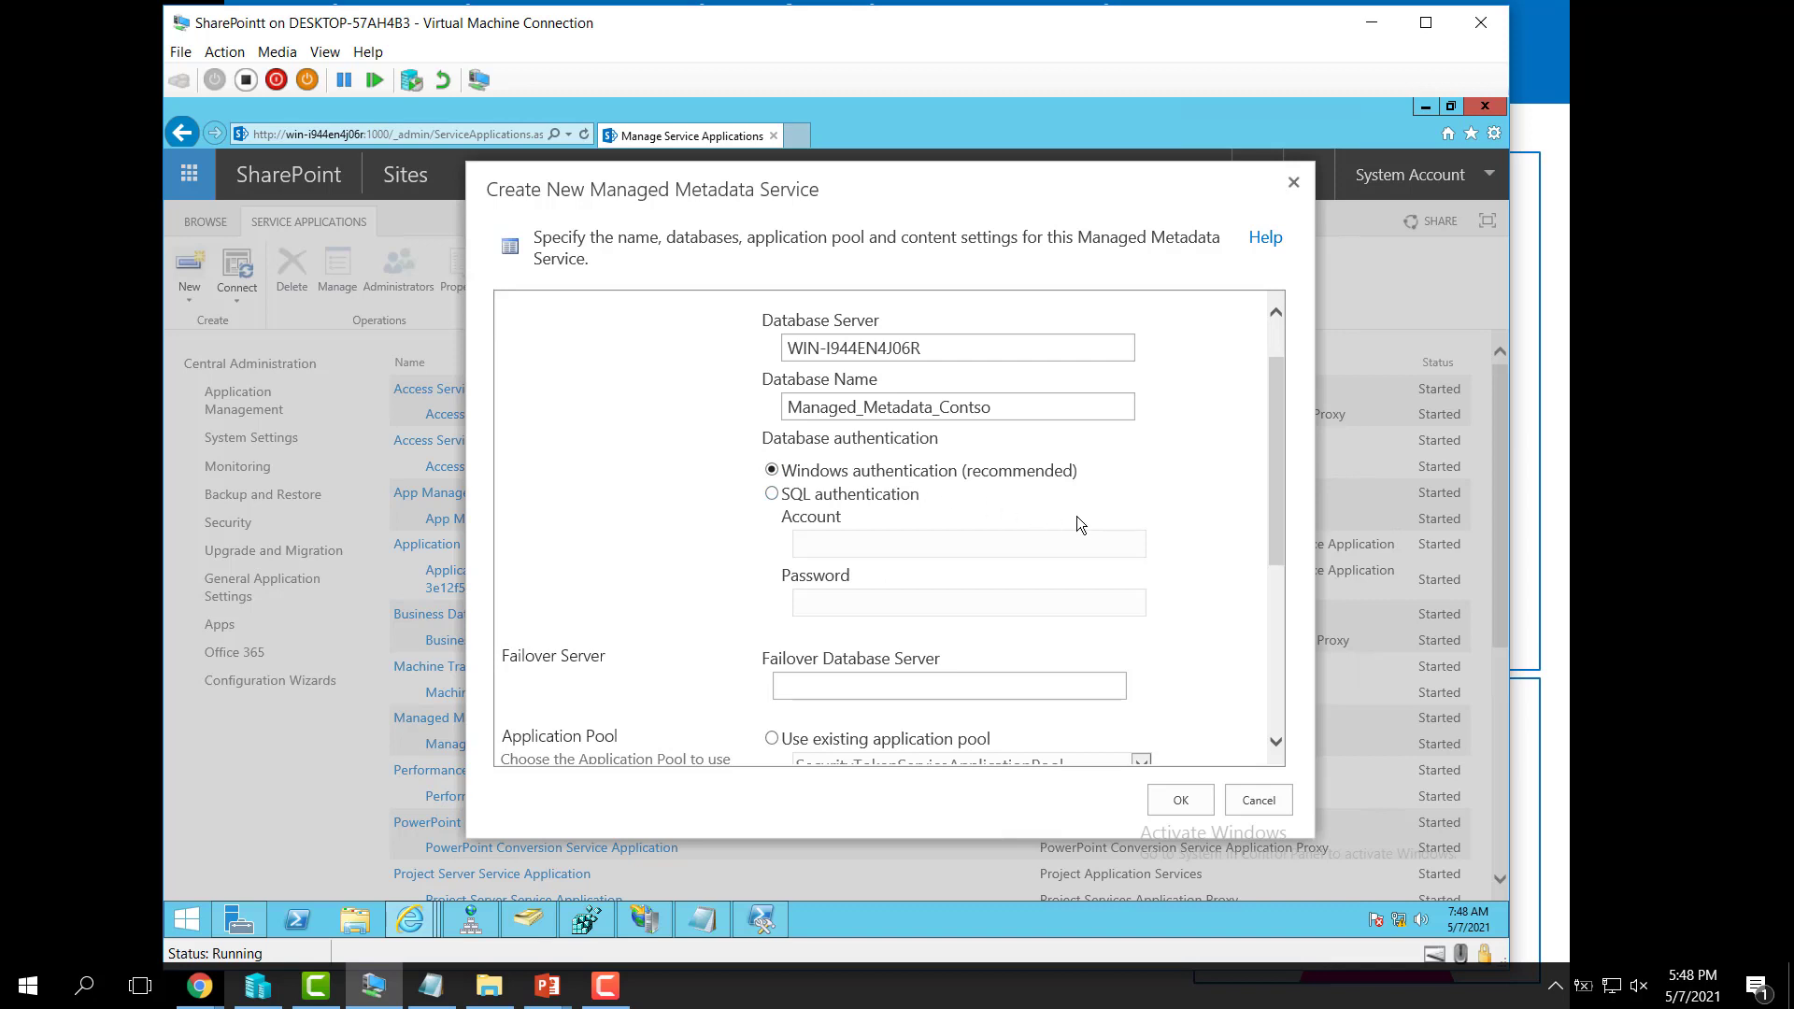
scroll(703, 510, down, 3)
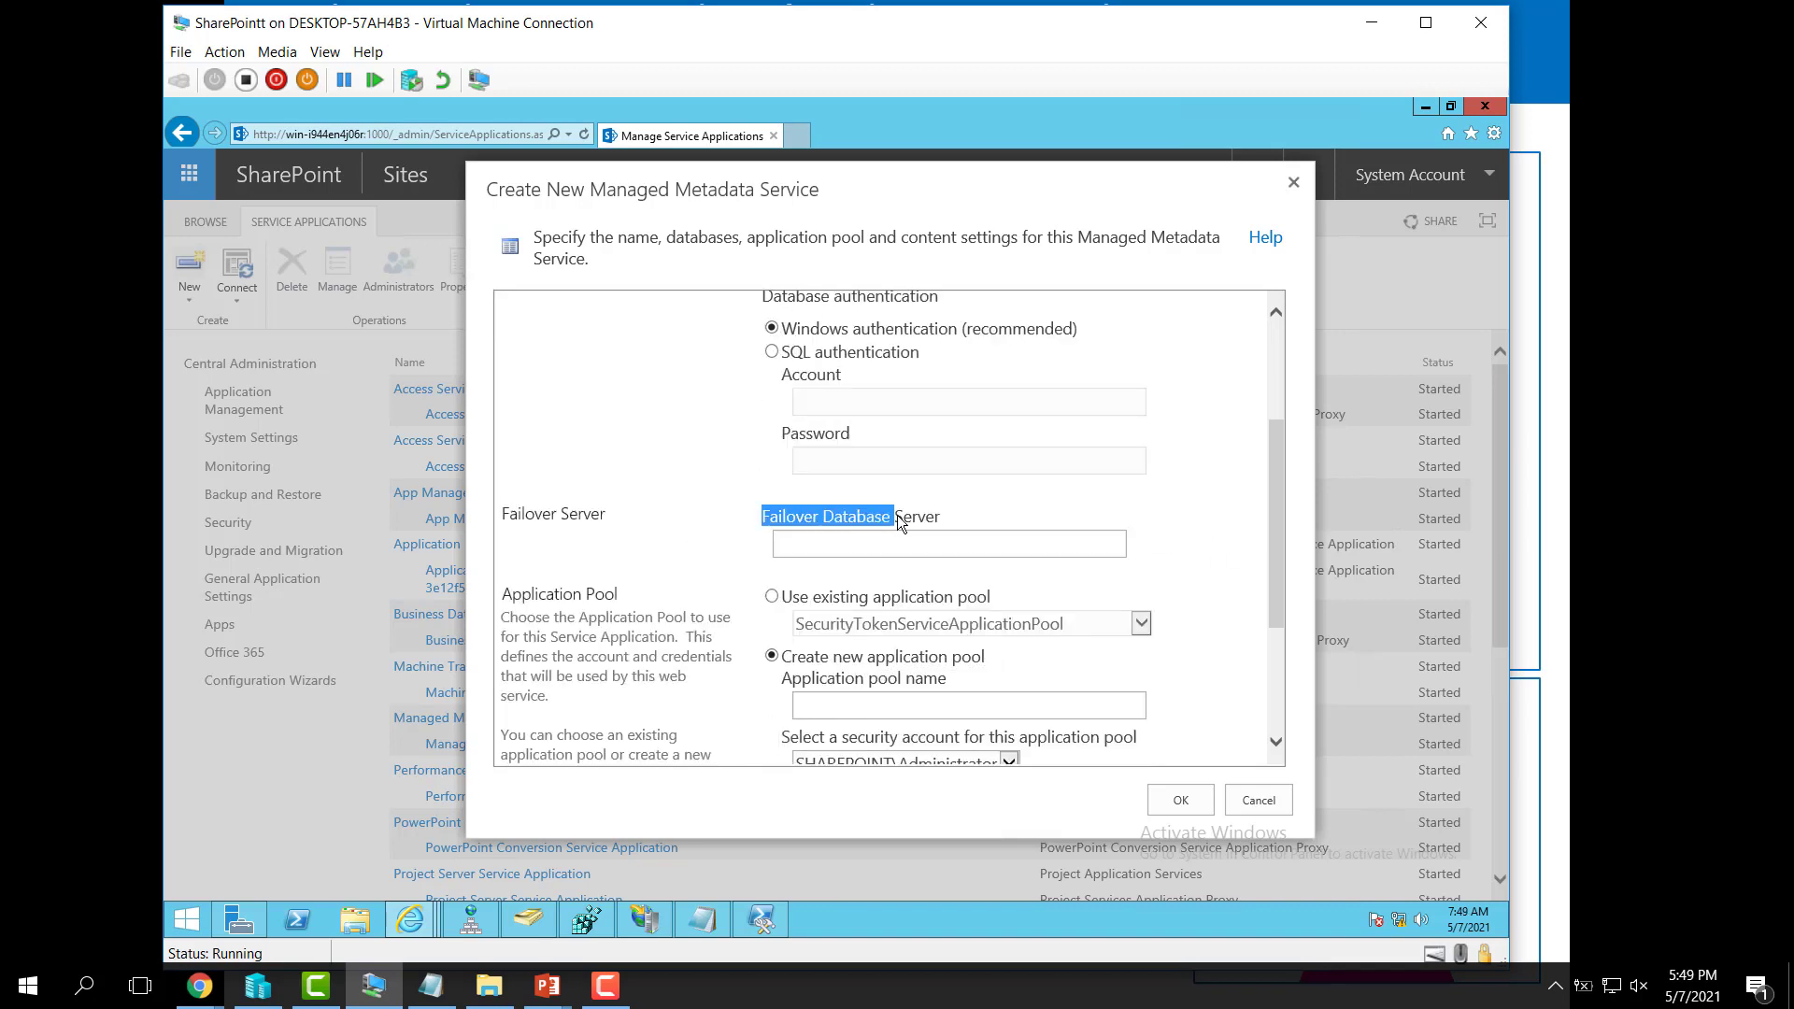
Create a new application pool ManagedMetaDataAppPool running under the SHAREPOINT\spwebapp account.
scroll(1212, 561, down, 3)
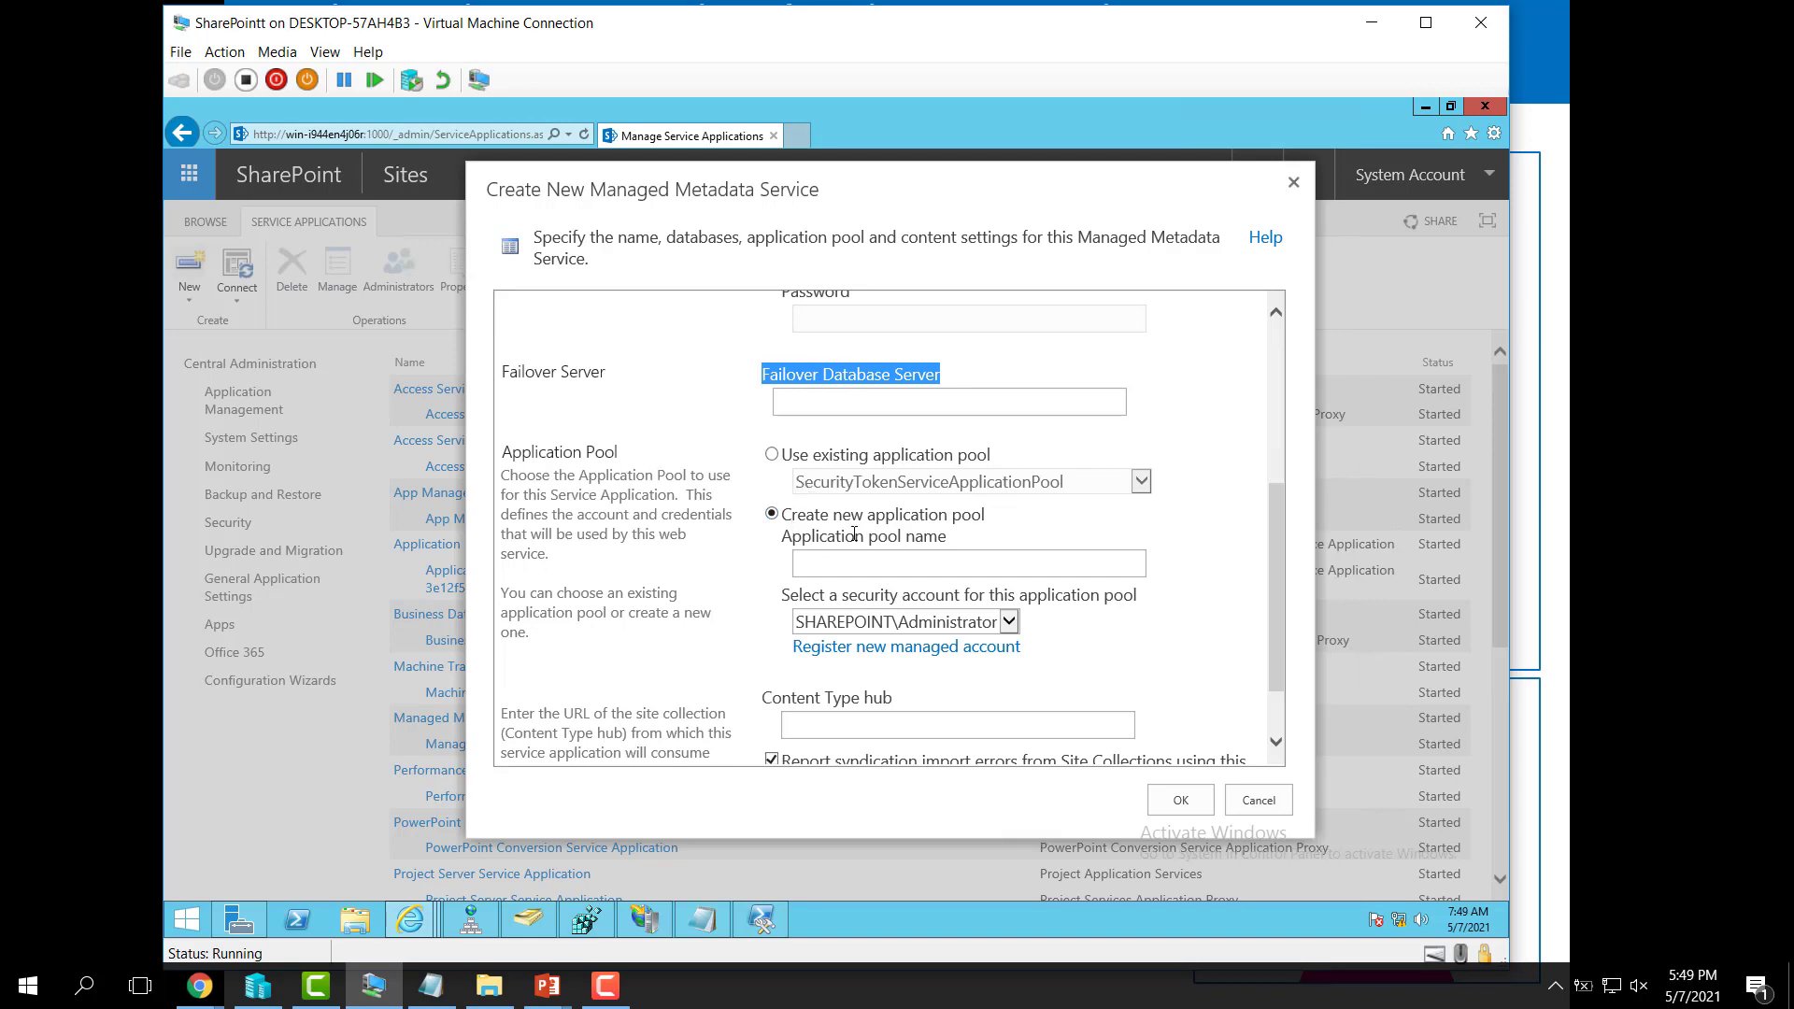
drag(879, 522, 990, 512)
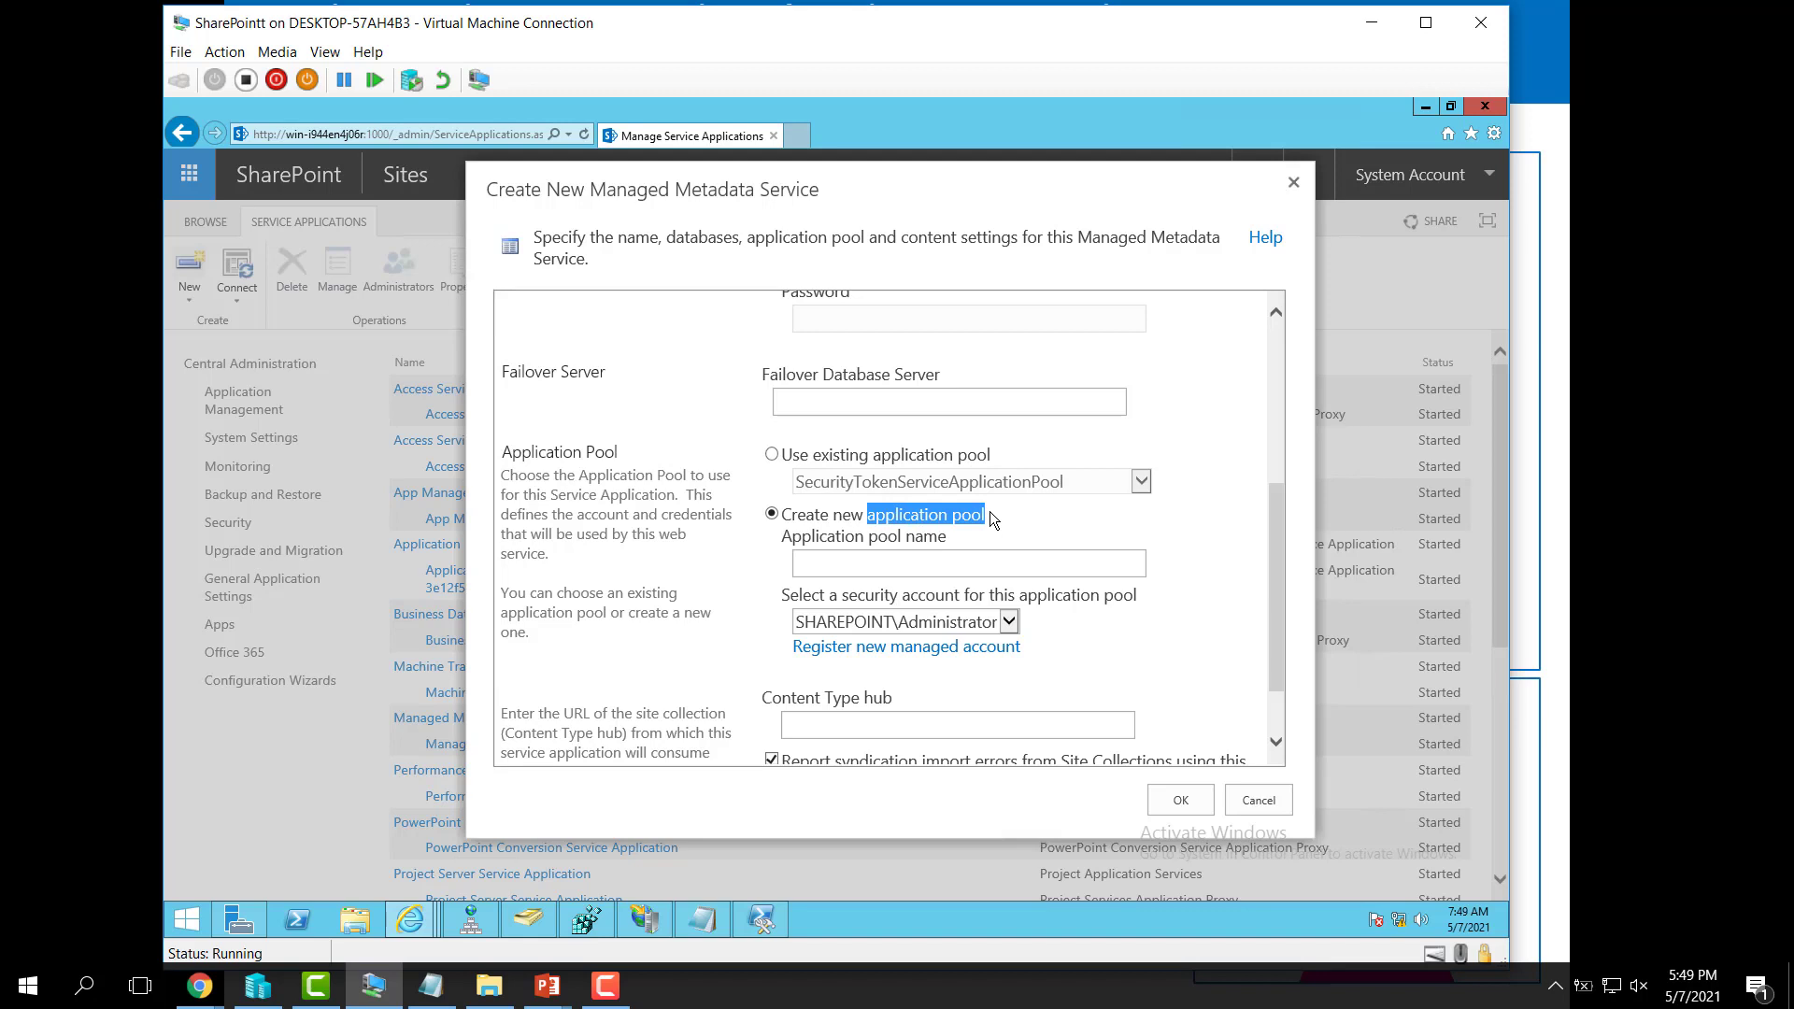
click(828, 457)
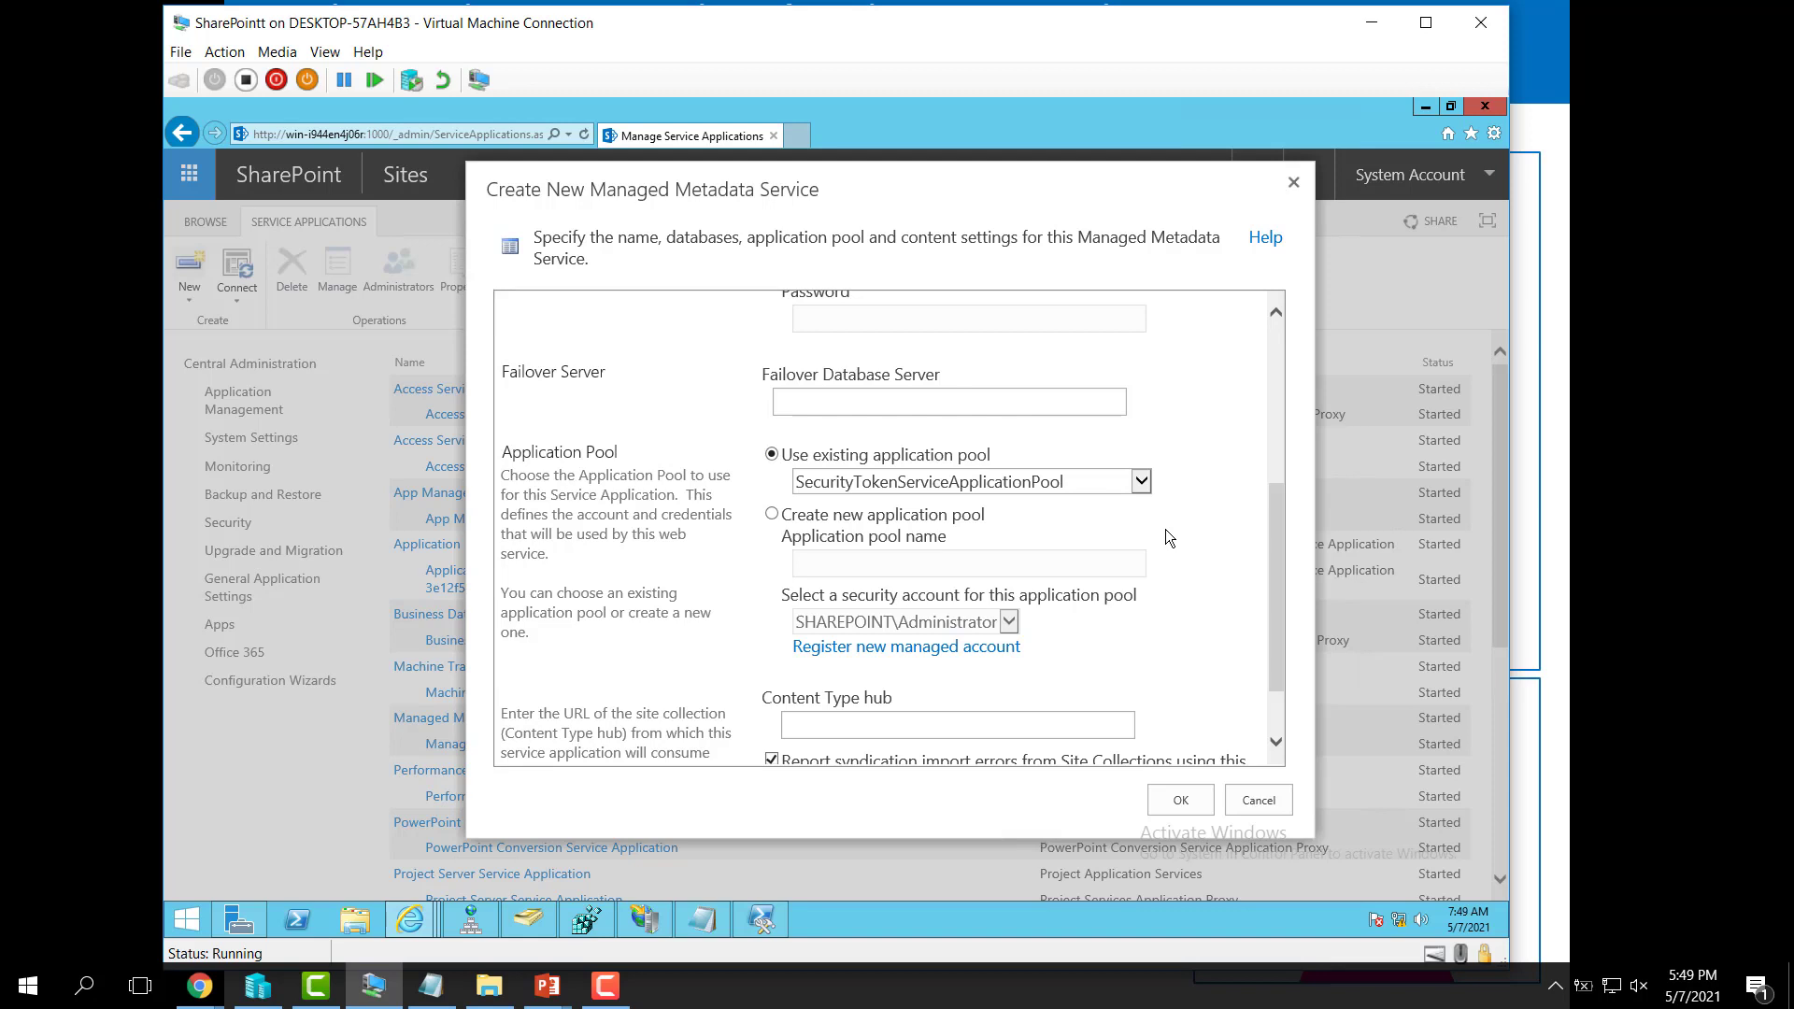
click(825, 557)
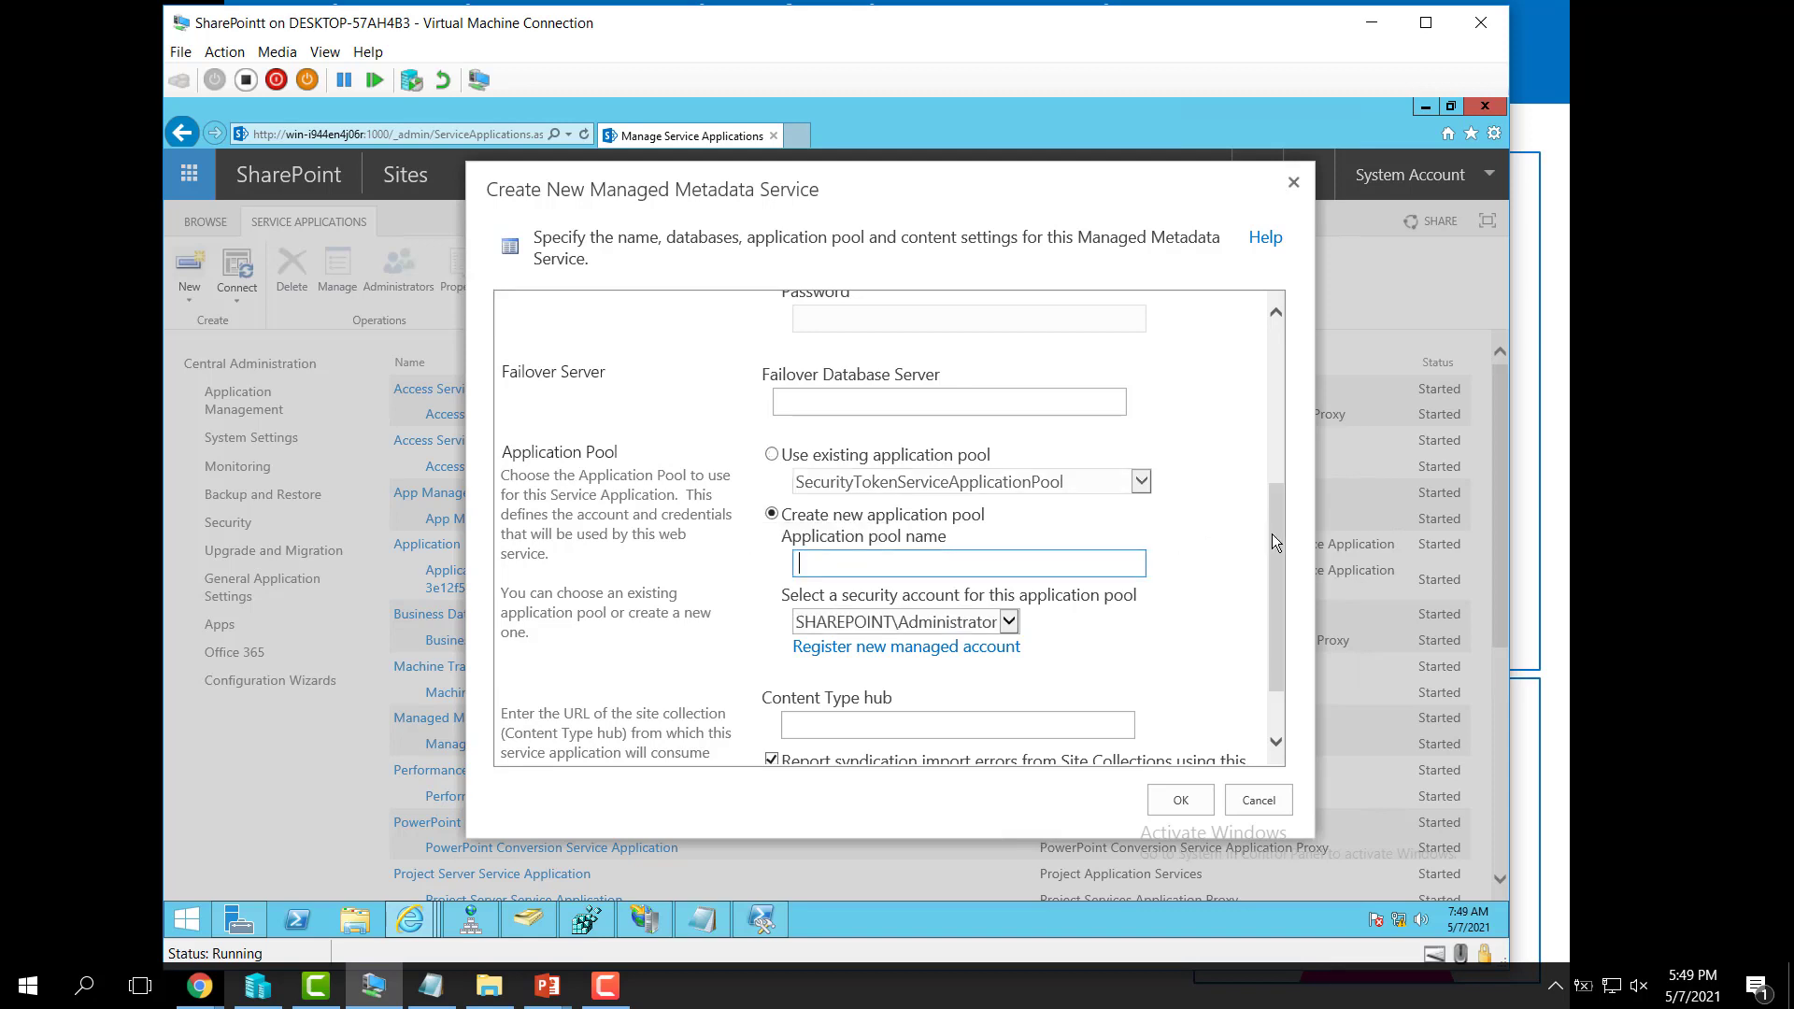
text(ManagedMetaDataAppPool)
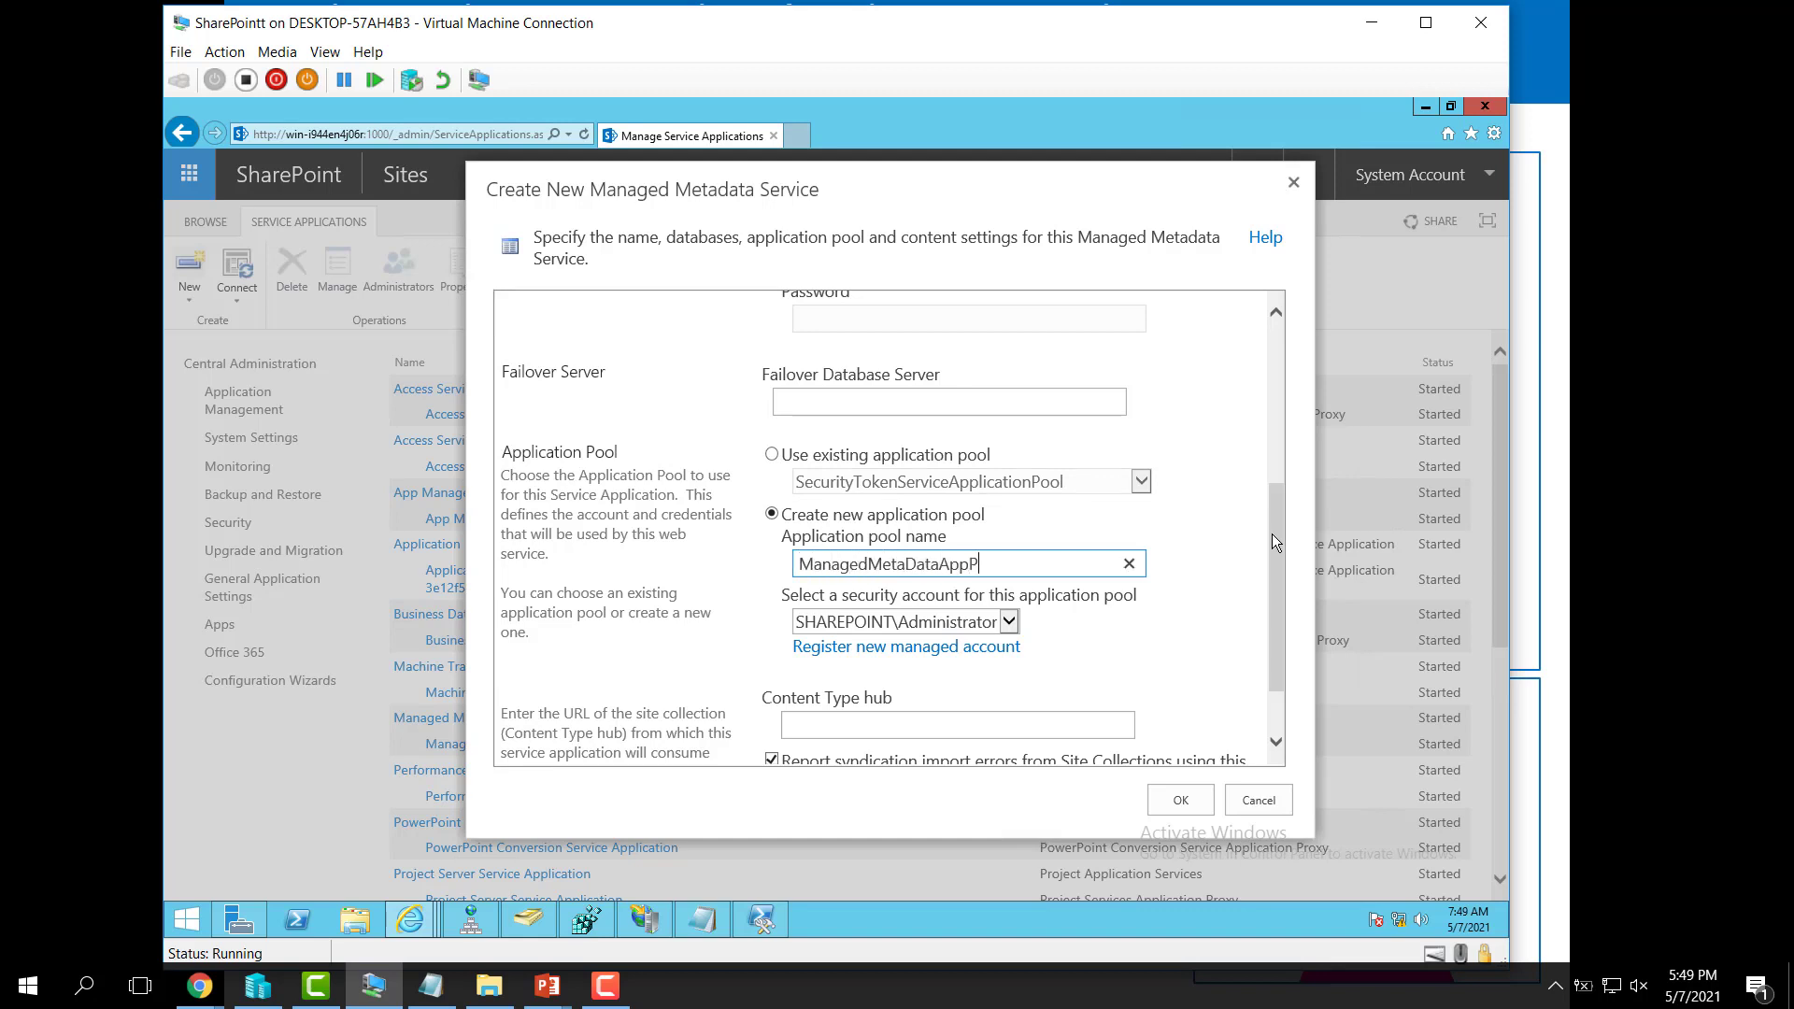
click(976, 625)
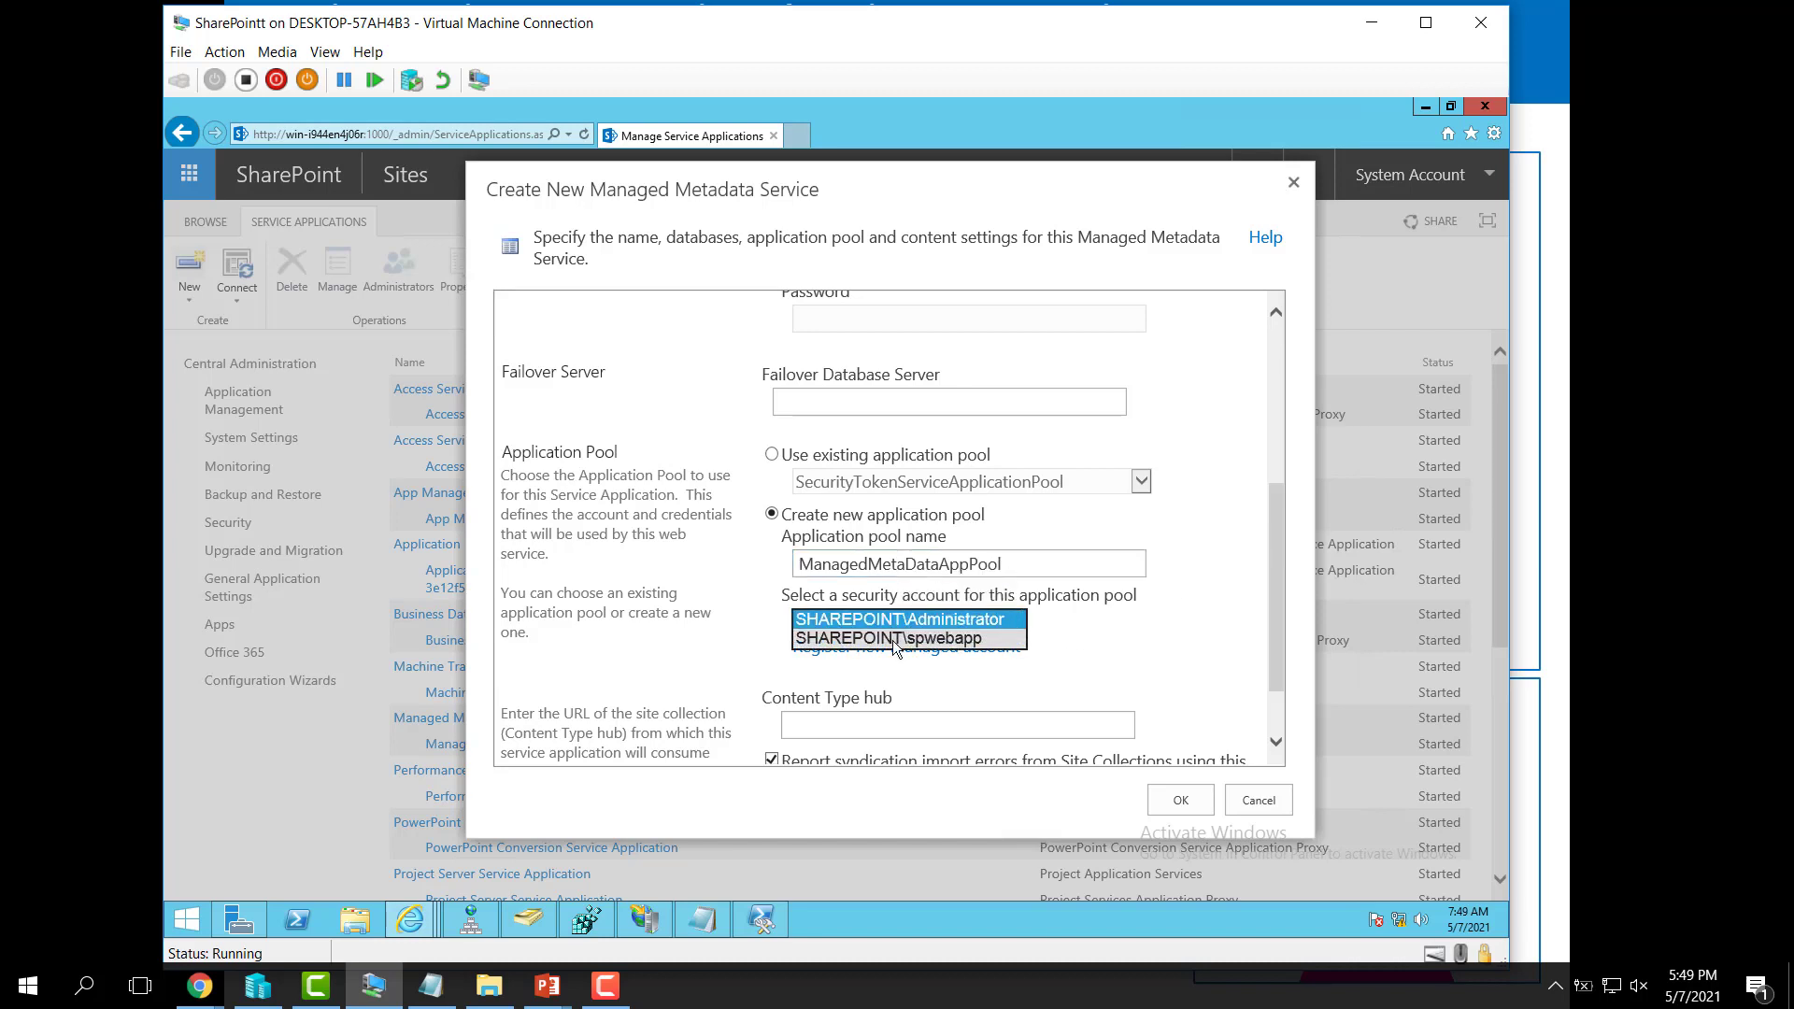
click(972, 641)
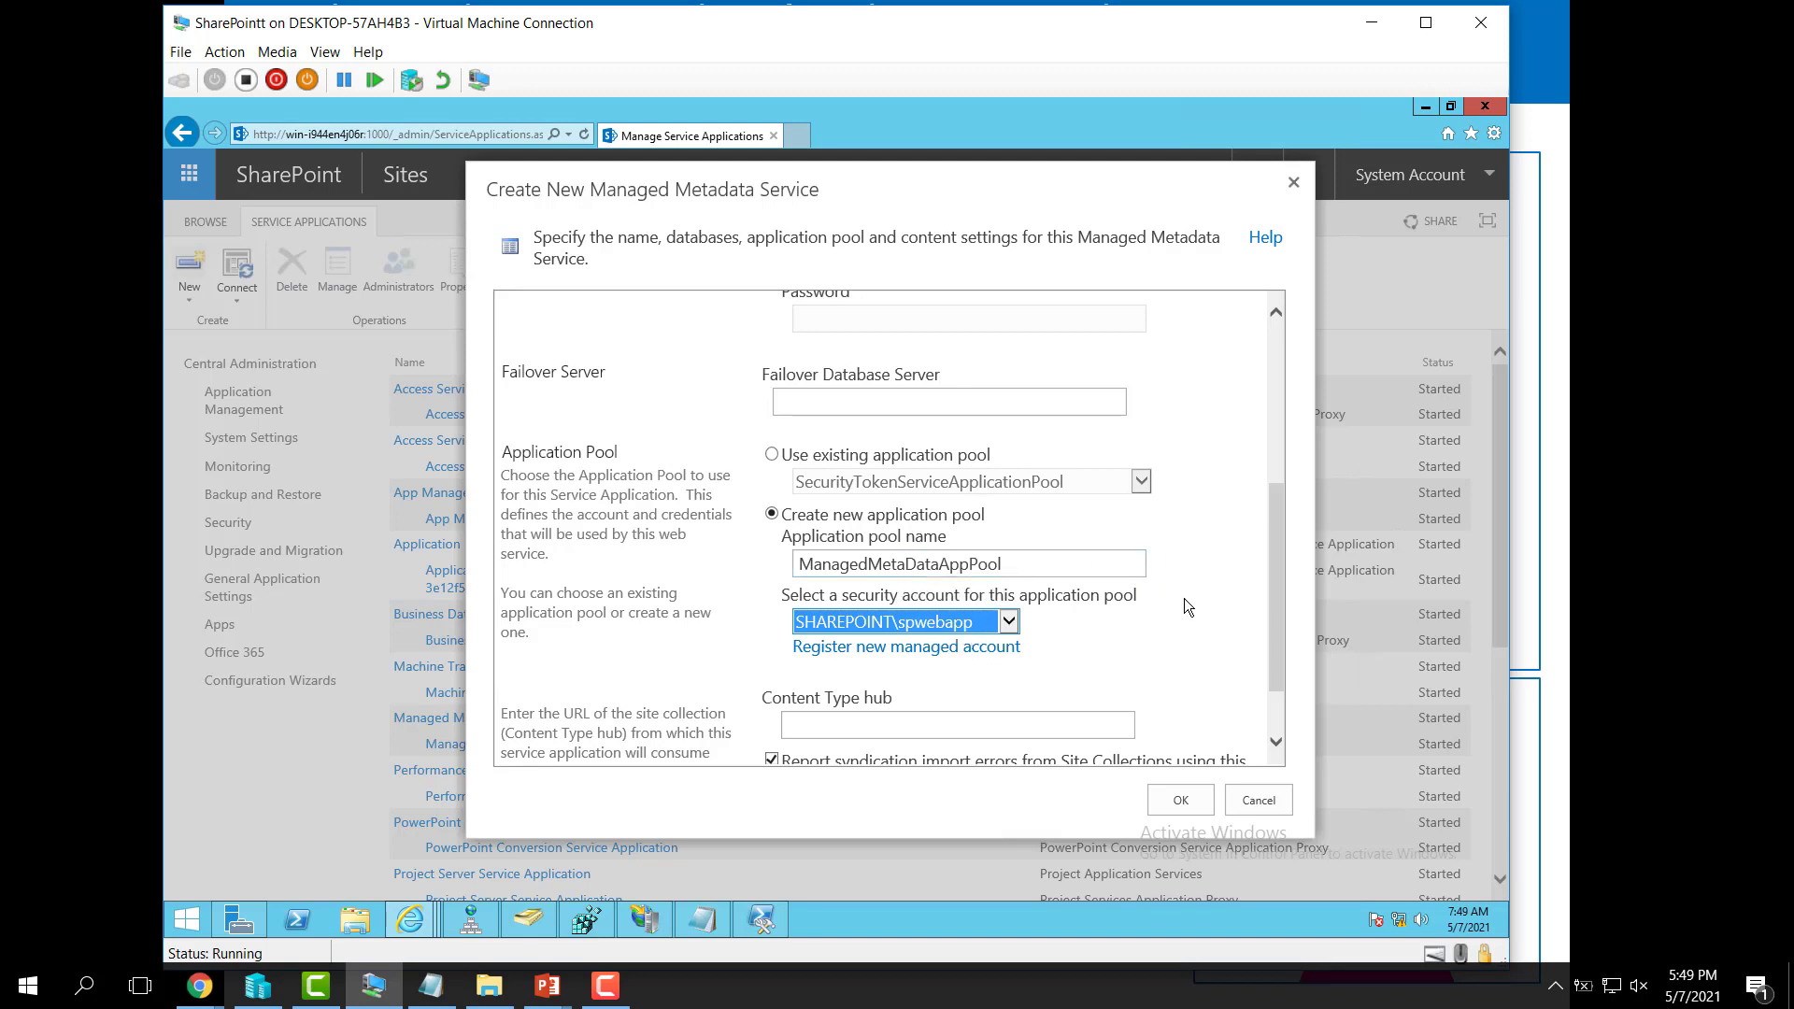
scroll(1185, 598, down, 2)
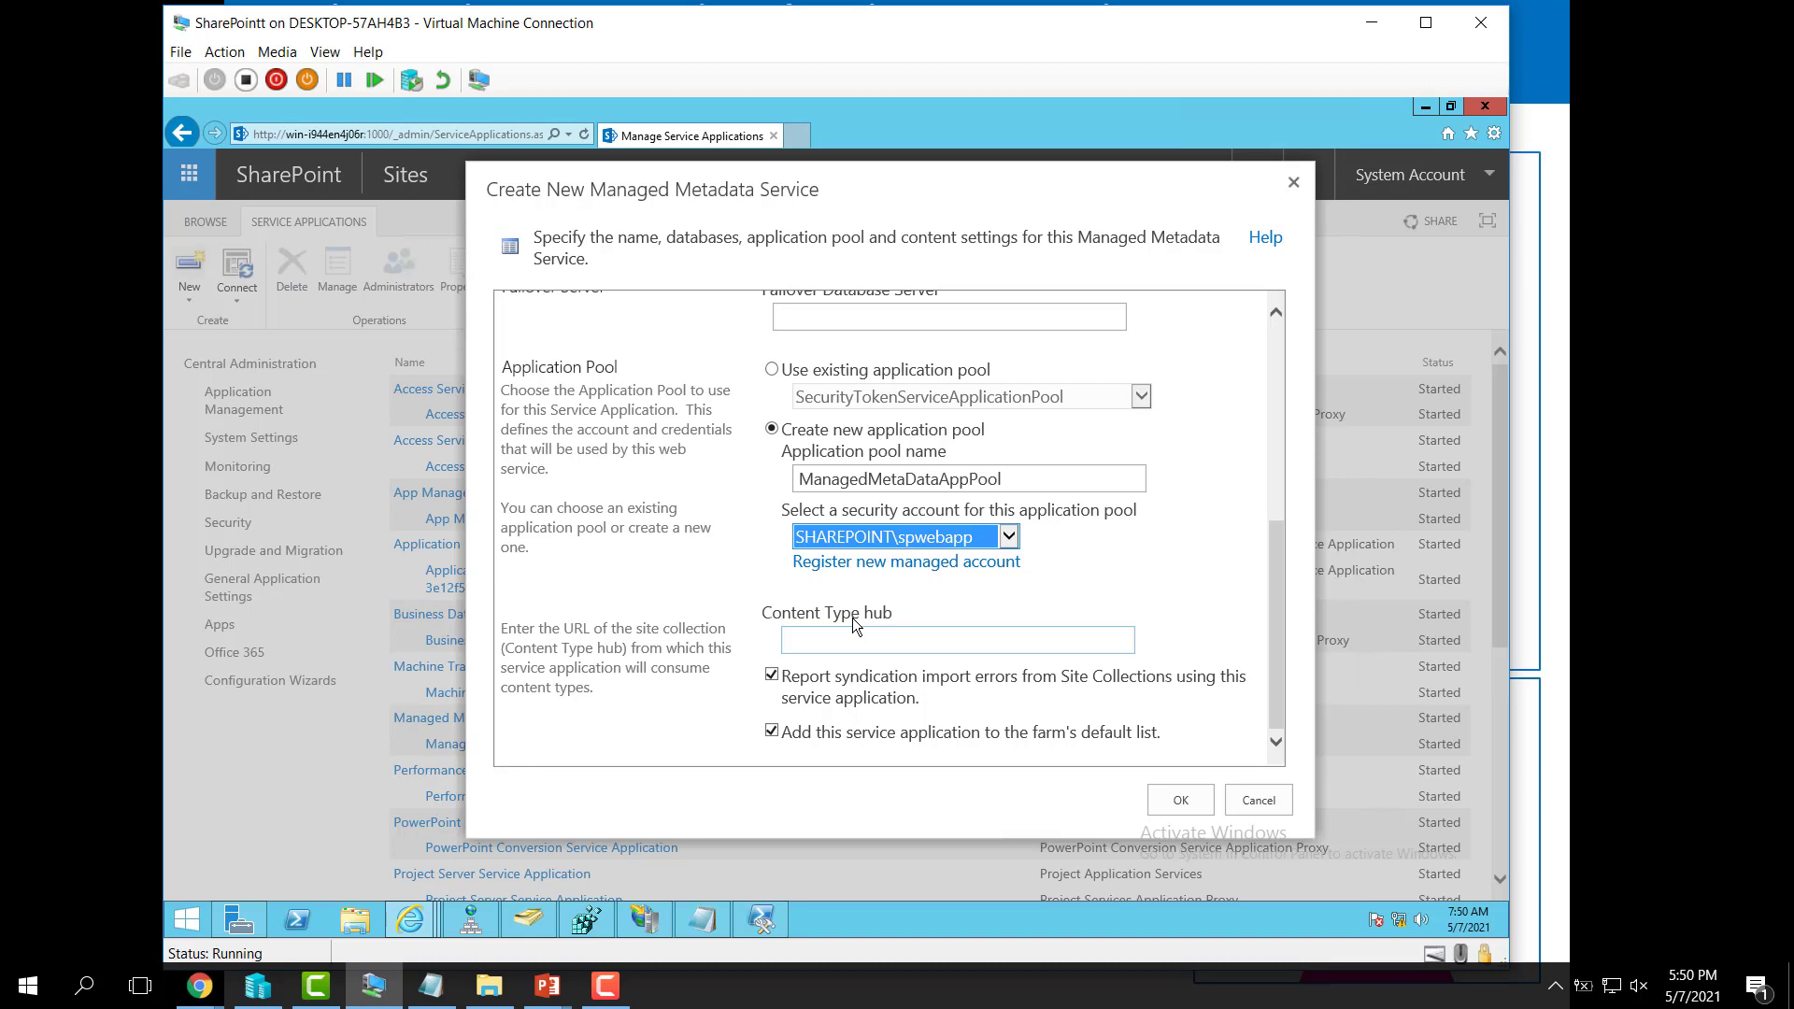
Confirm the new Managed Metadata Service and open its term store from the service list.
click(1201, 811)
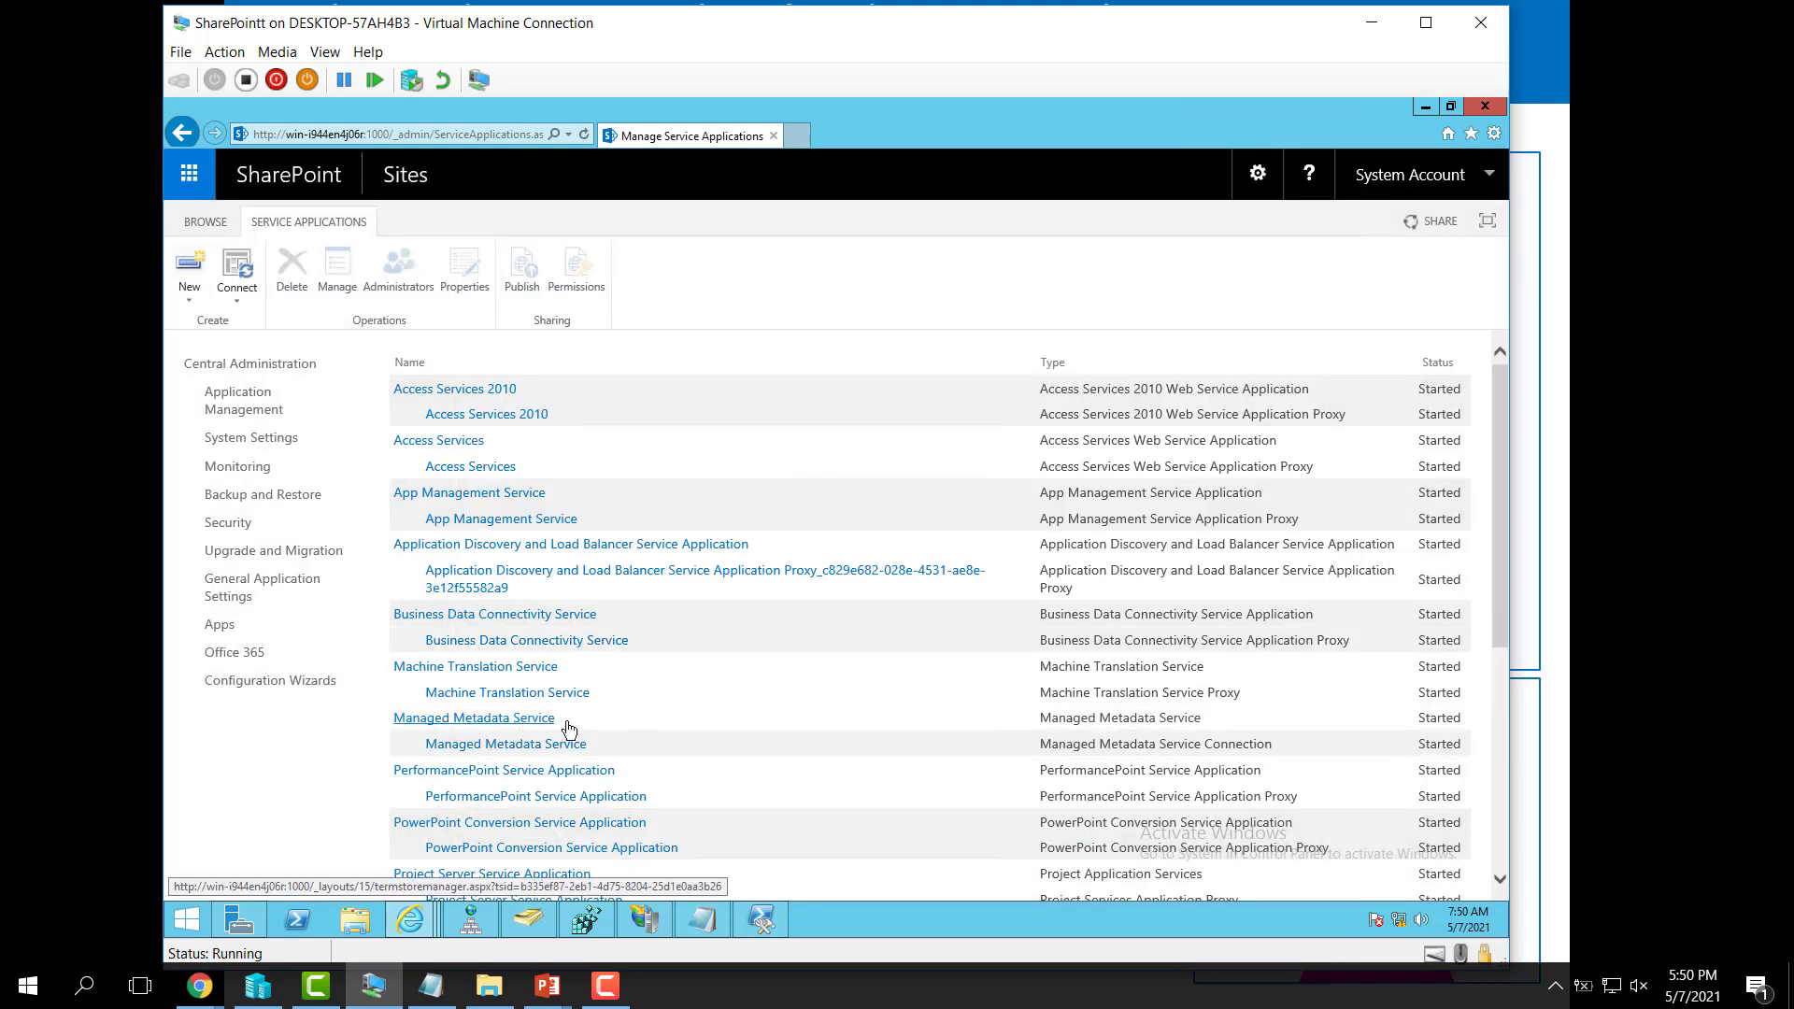
click(621, 722)
scroll(738, 705, down, 1)
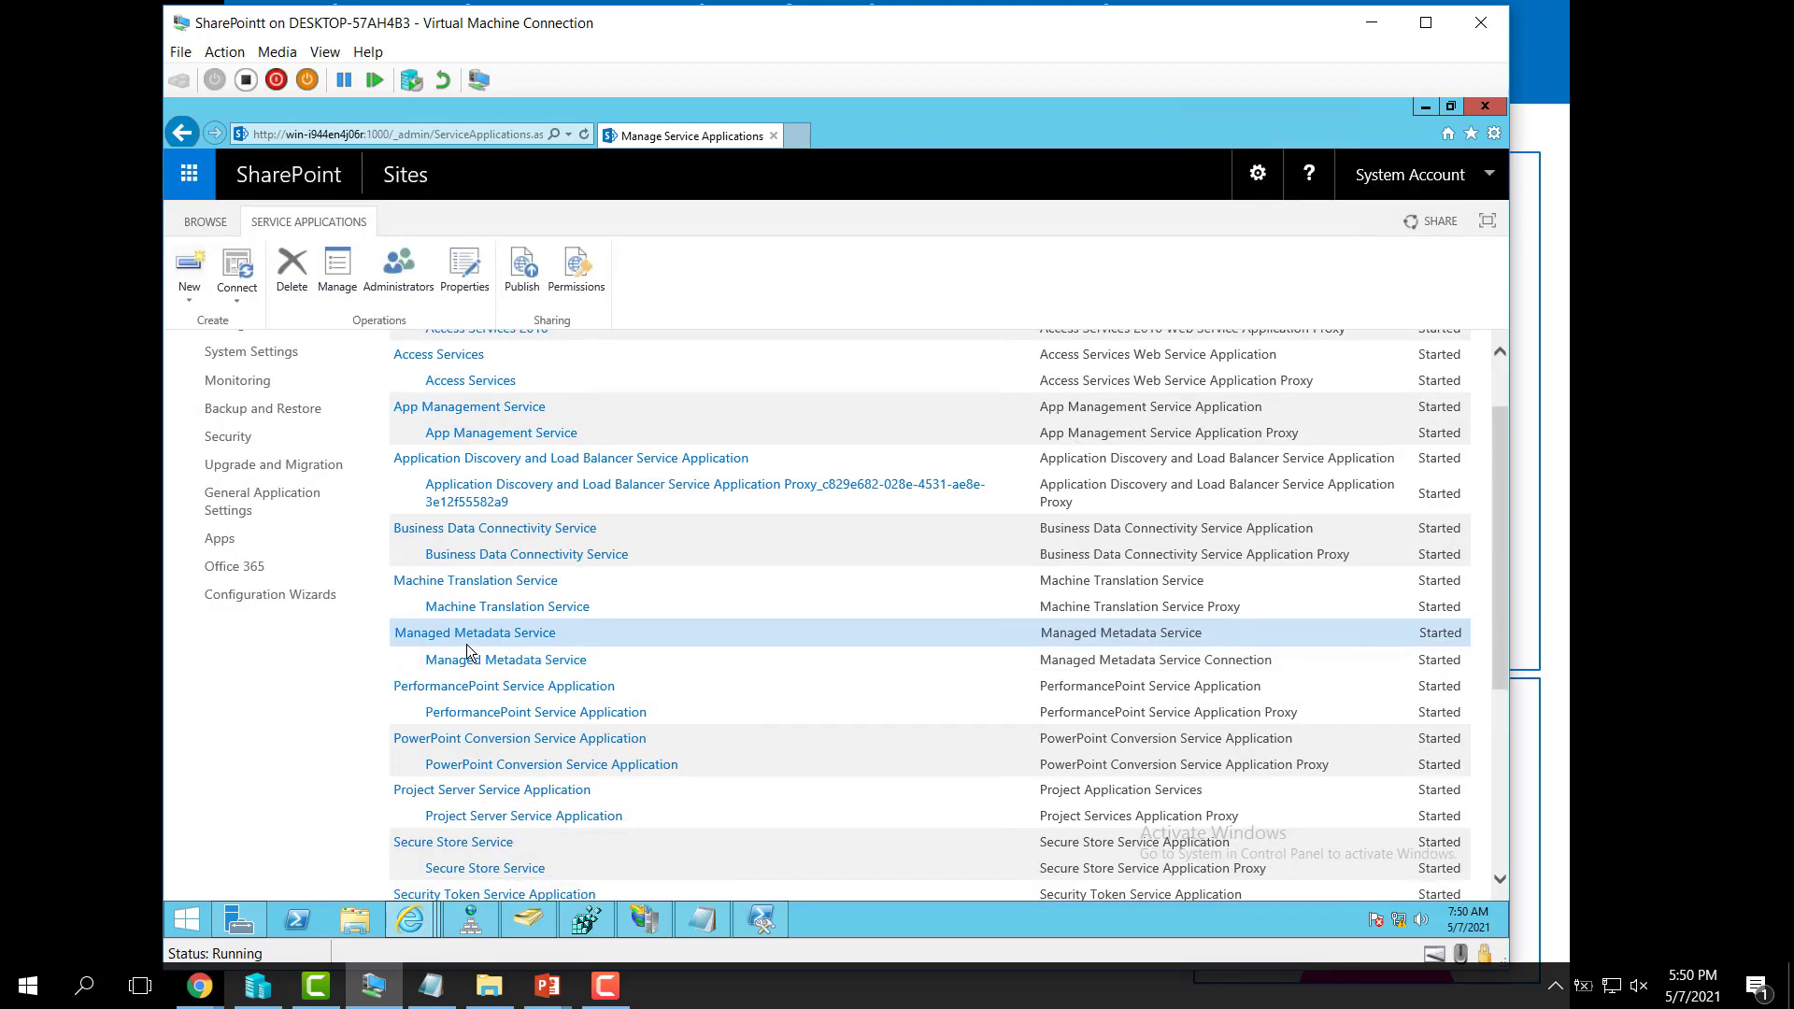
click(1253, 661)
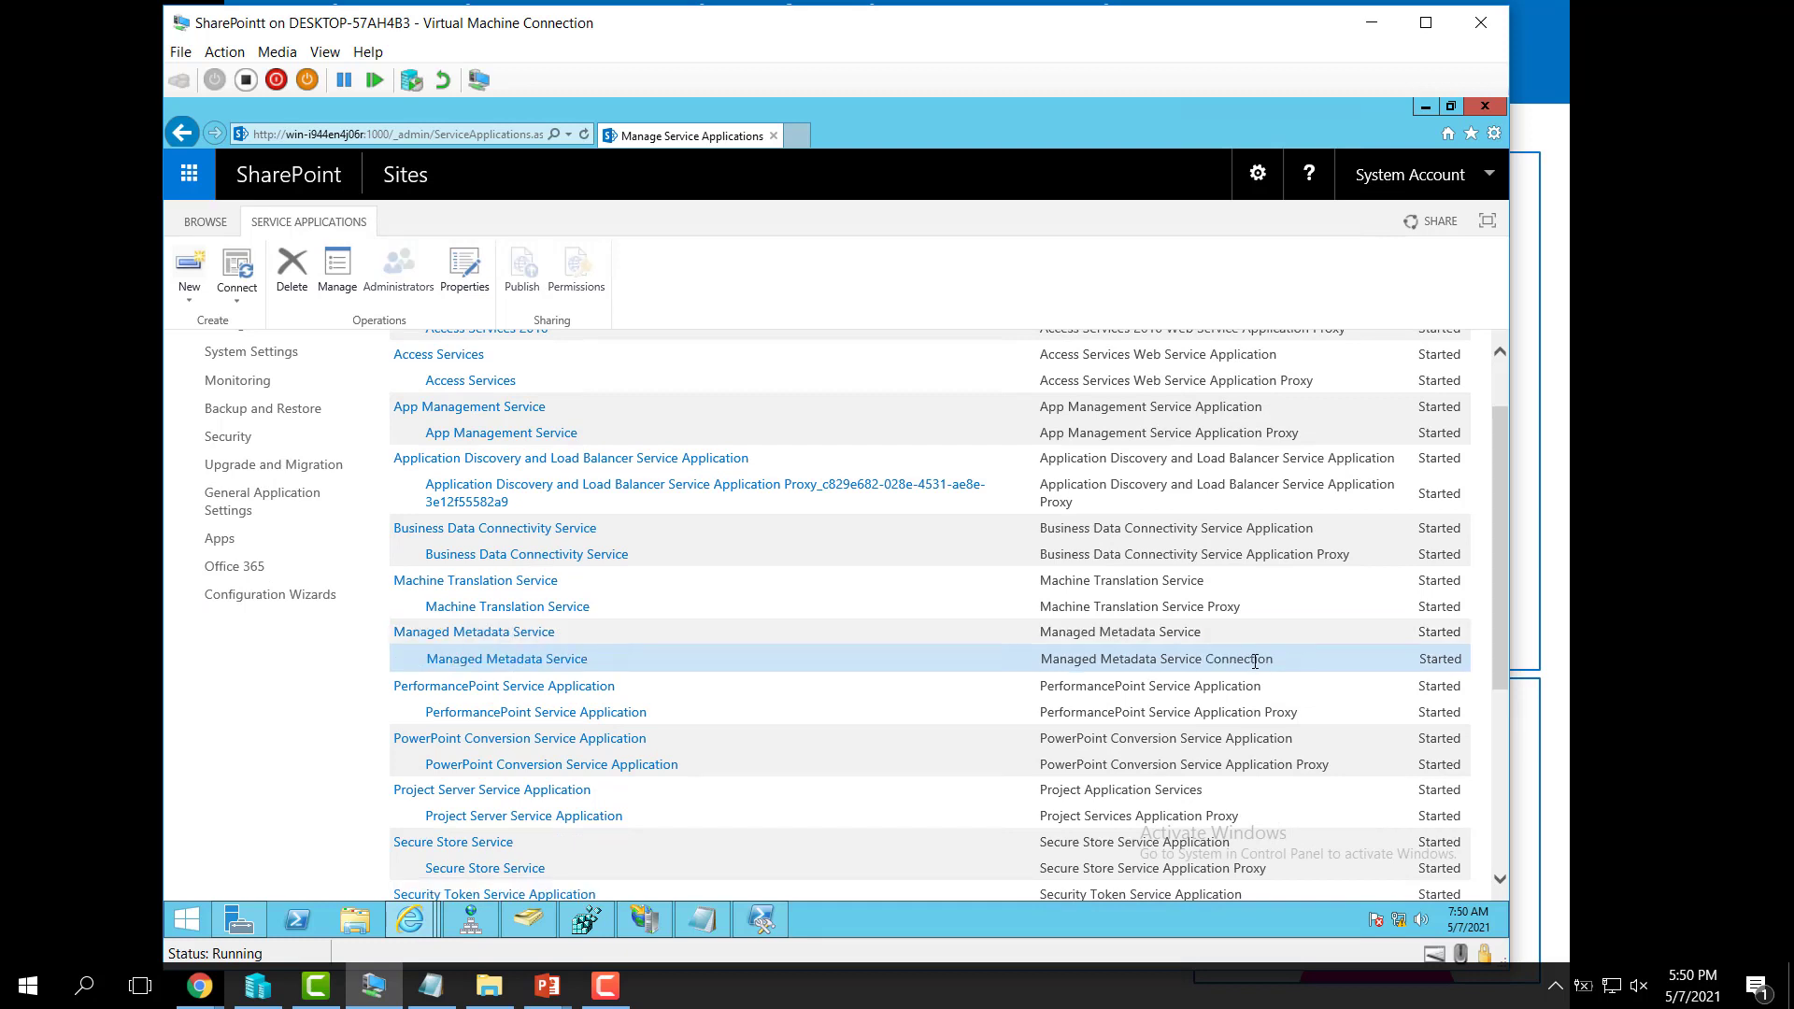
click(1213, 634)
click(510, 633)
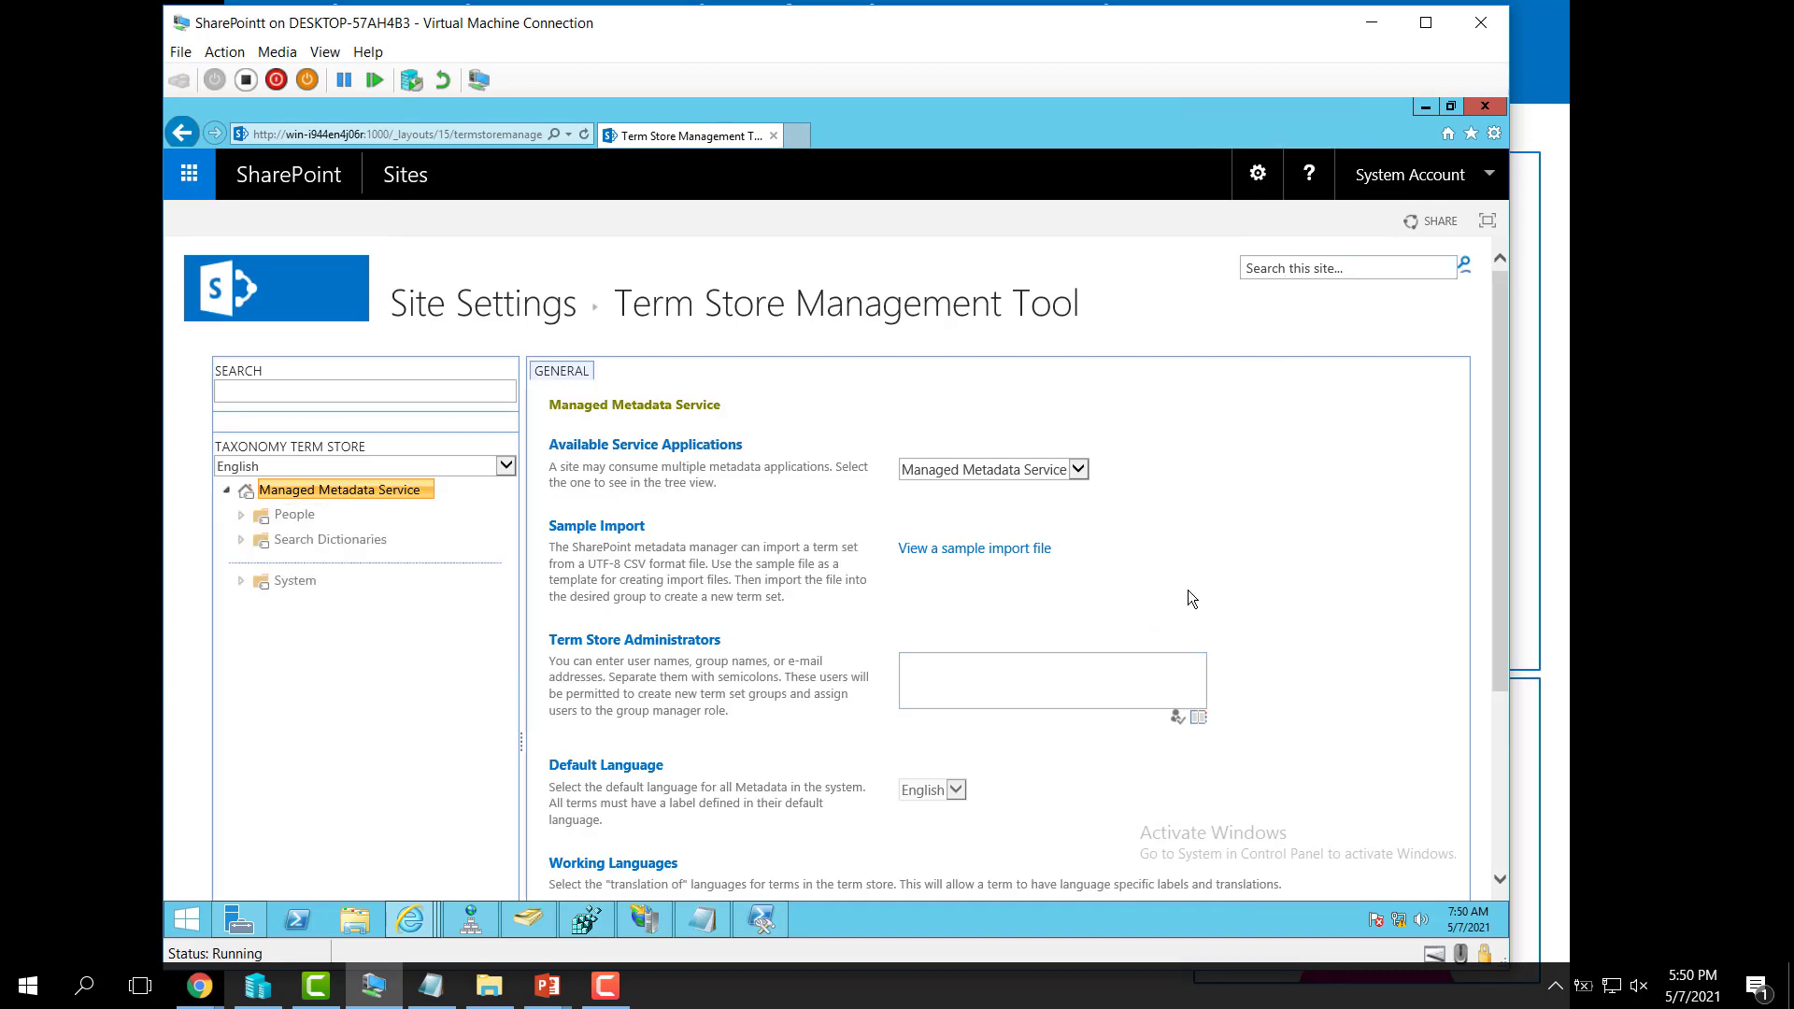
drag(619, 309, 743, 312)
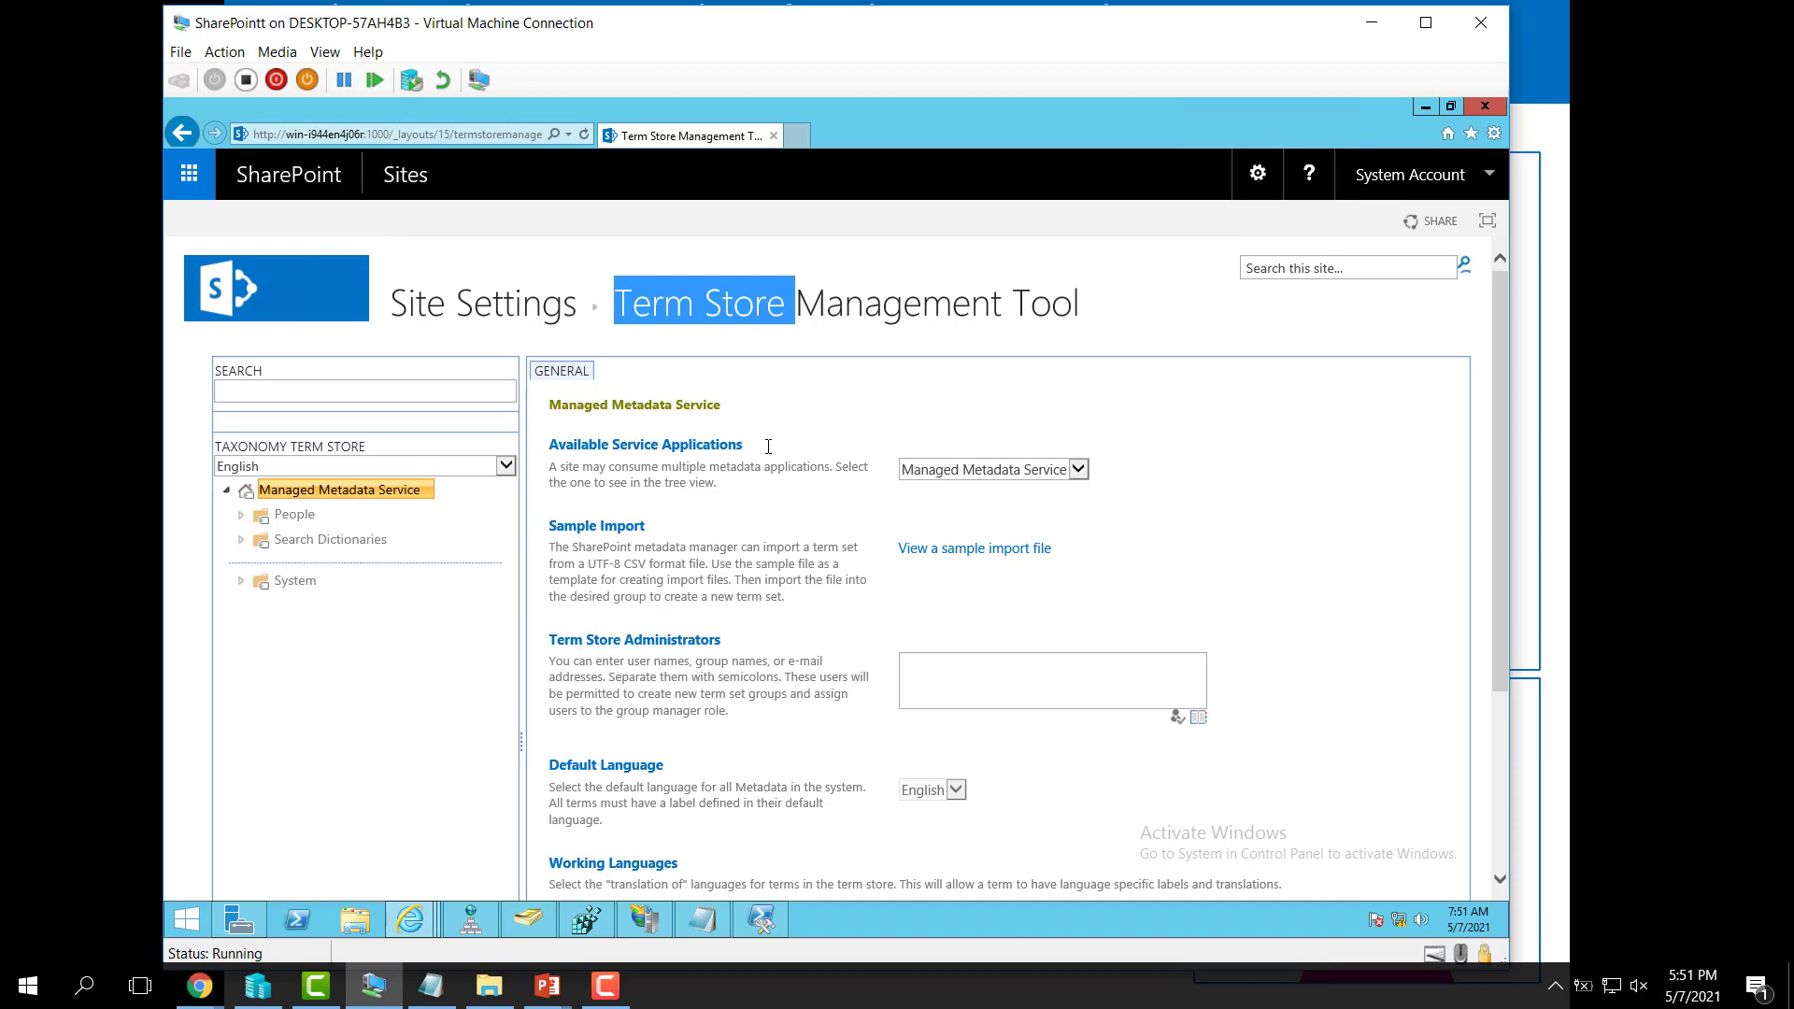
click(435, 496)
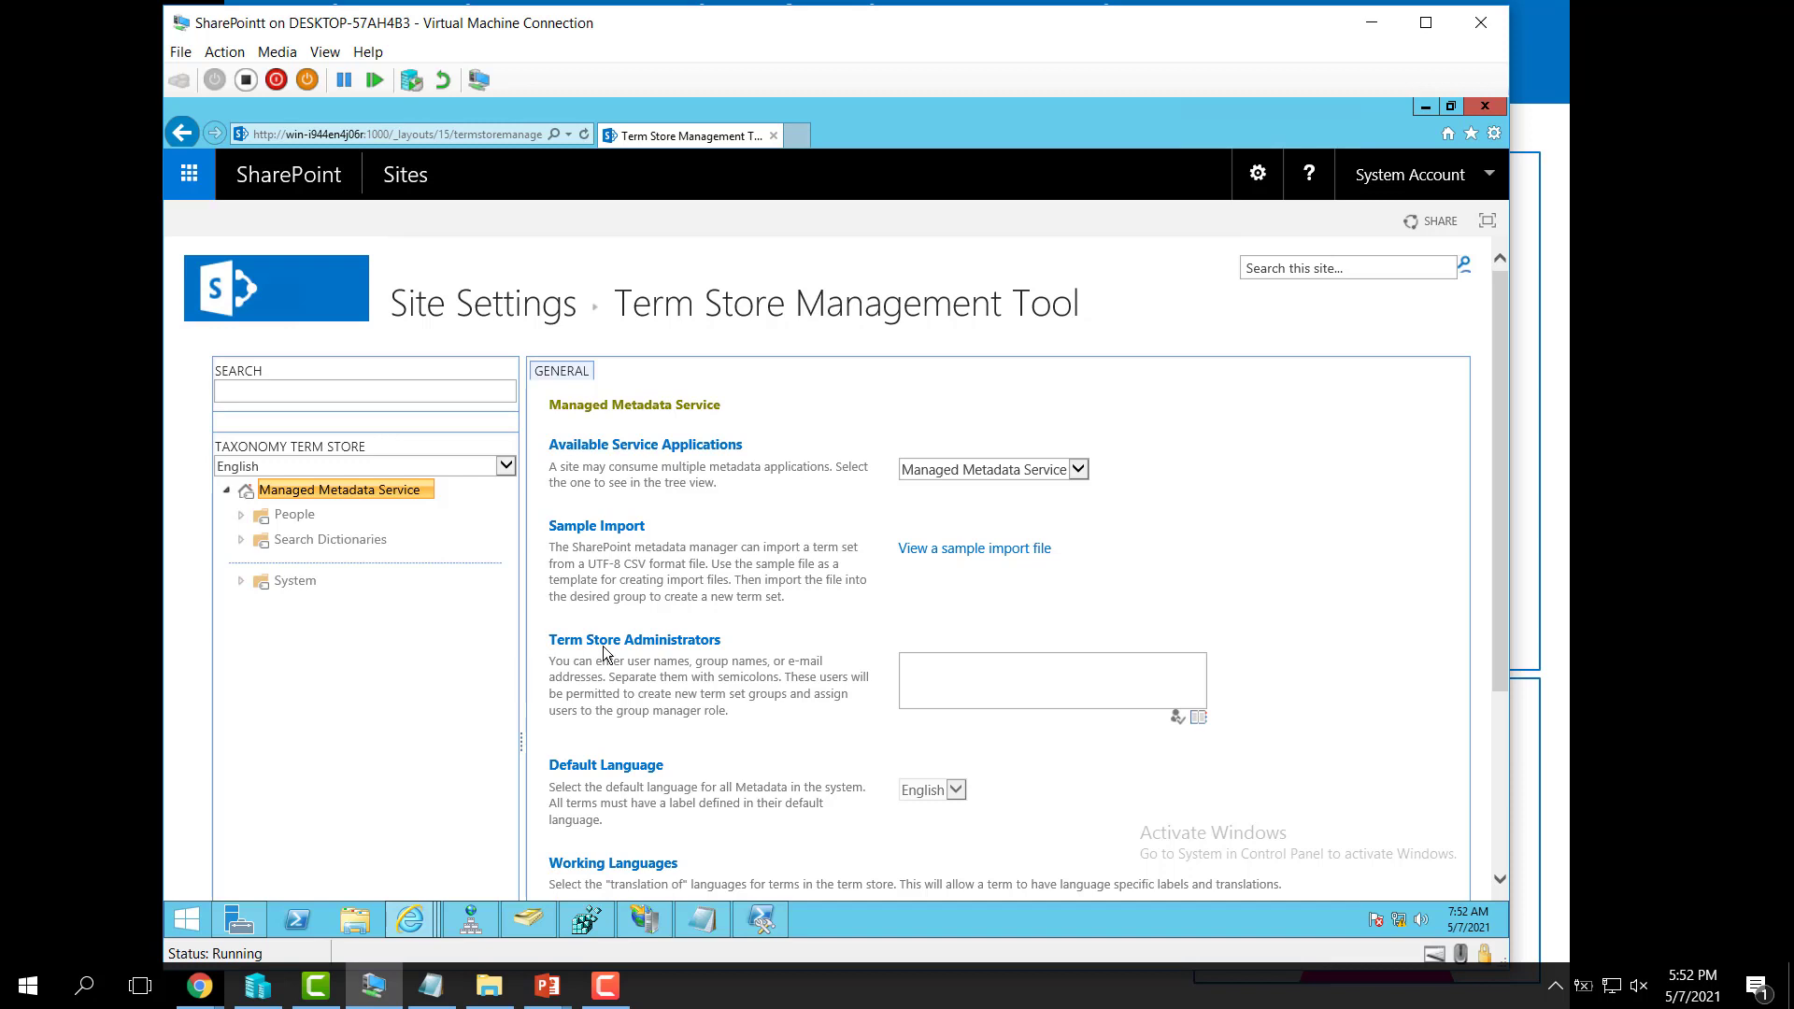
Add and resolve 'administrator' as Term Store Administrator, save, and dismiss the security warning.
drag(584, 641, 707, 637)
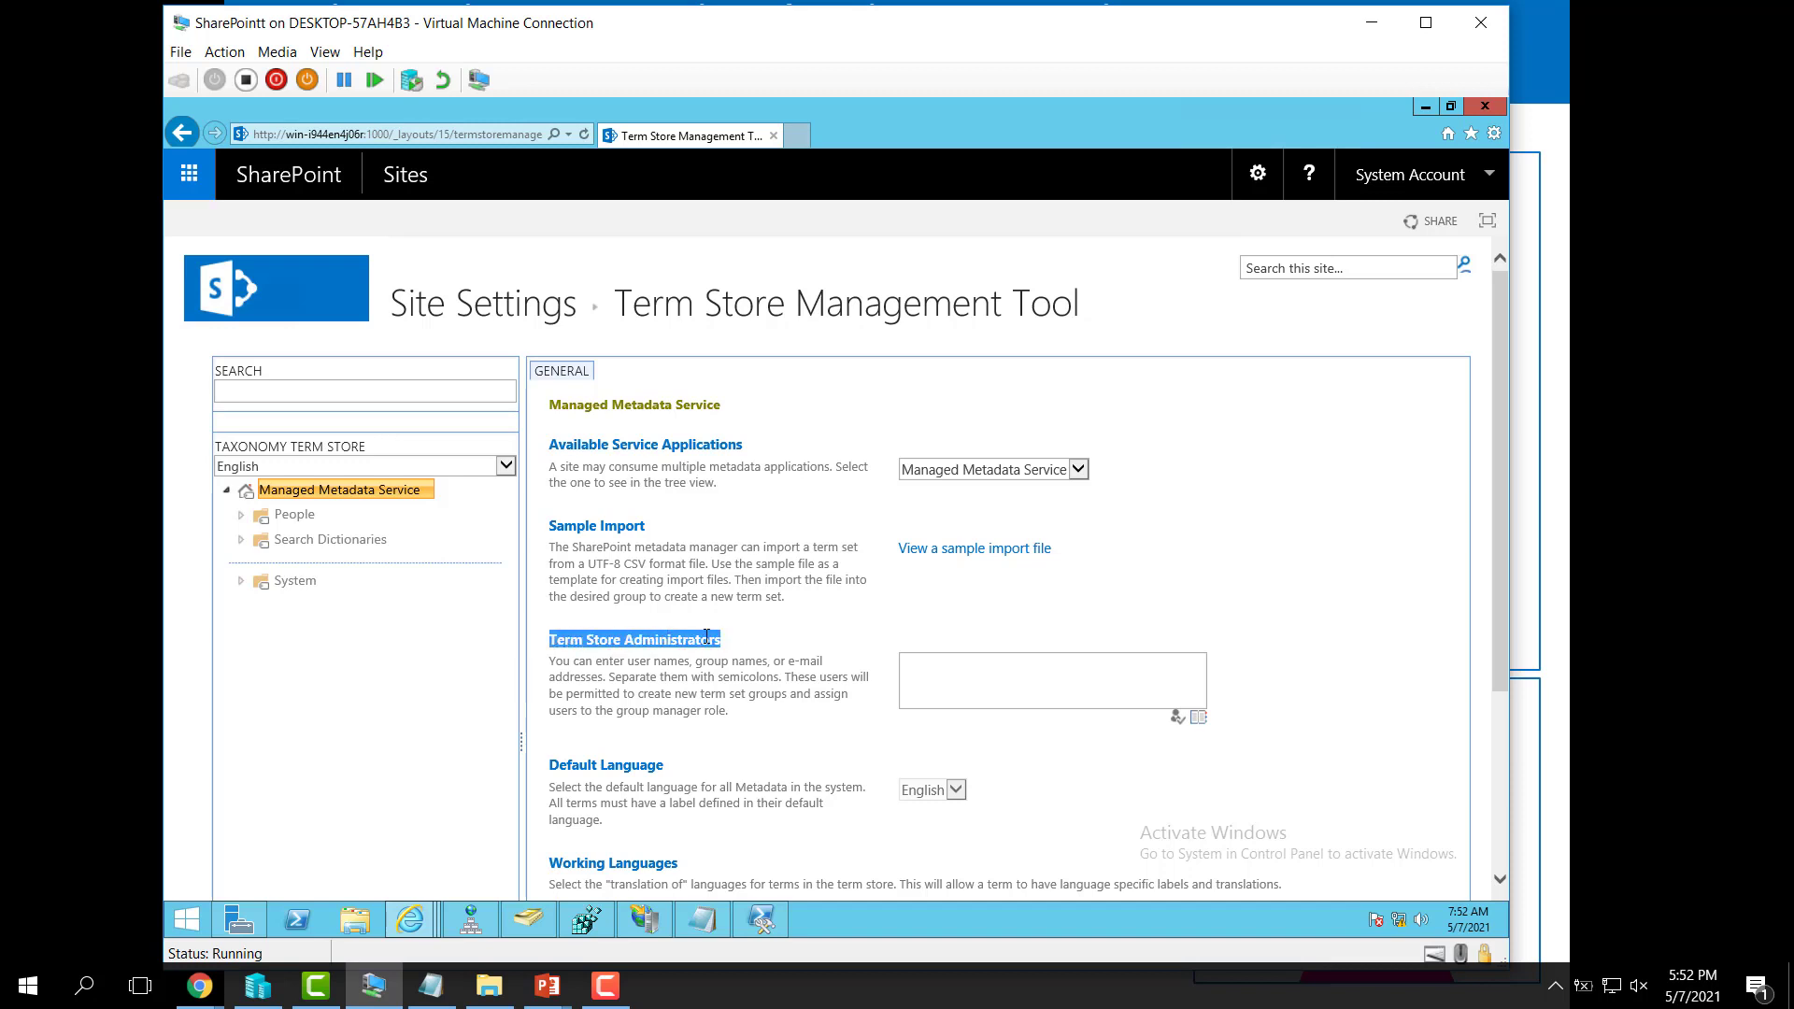
click(1011, 665)
text(ad)
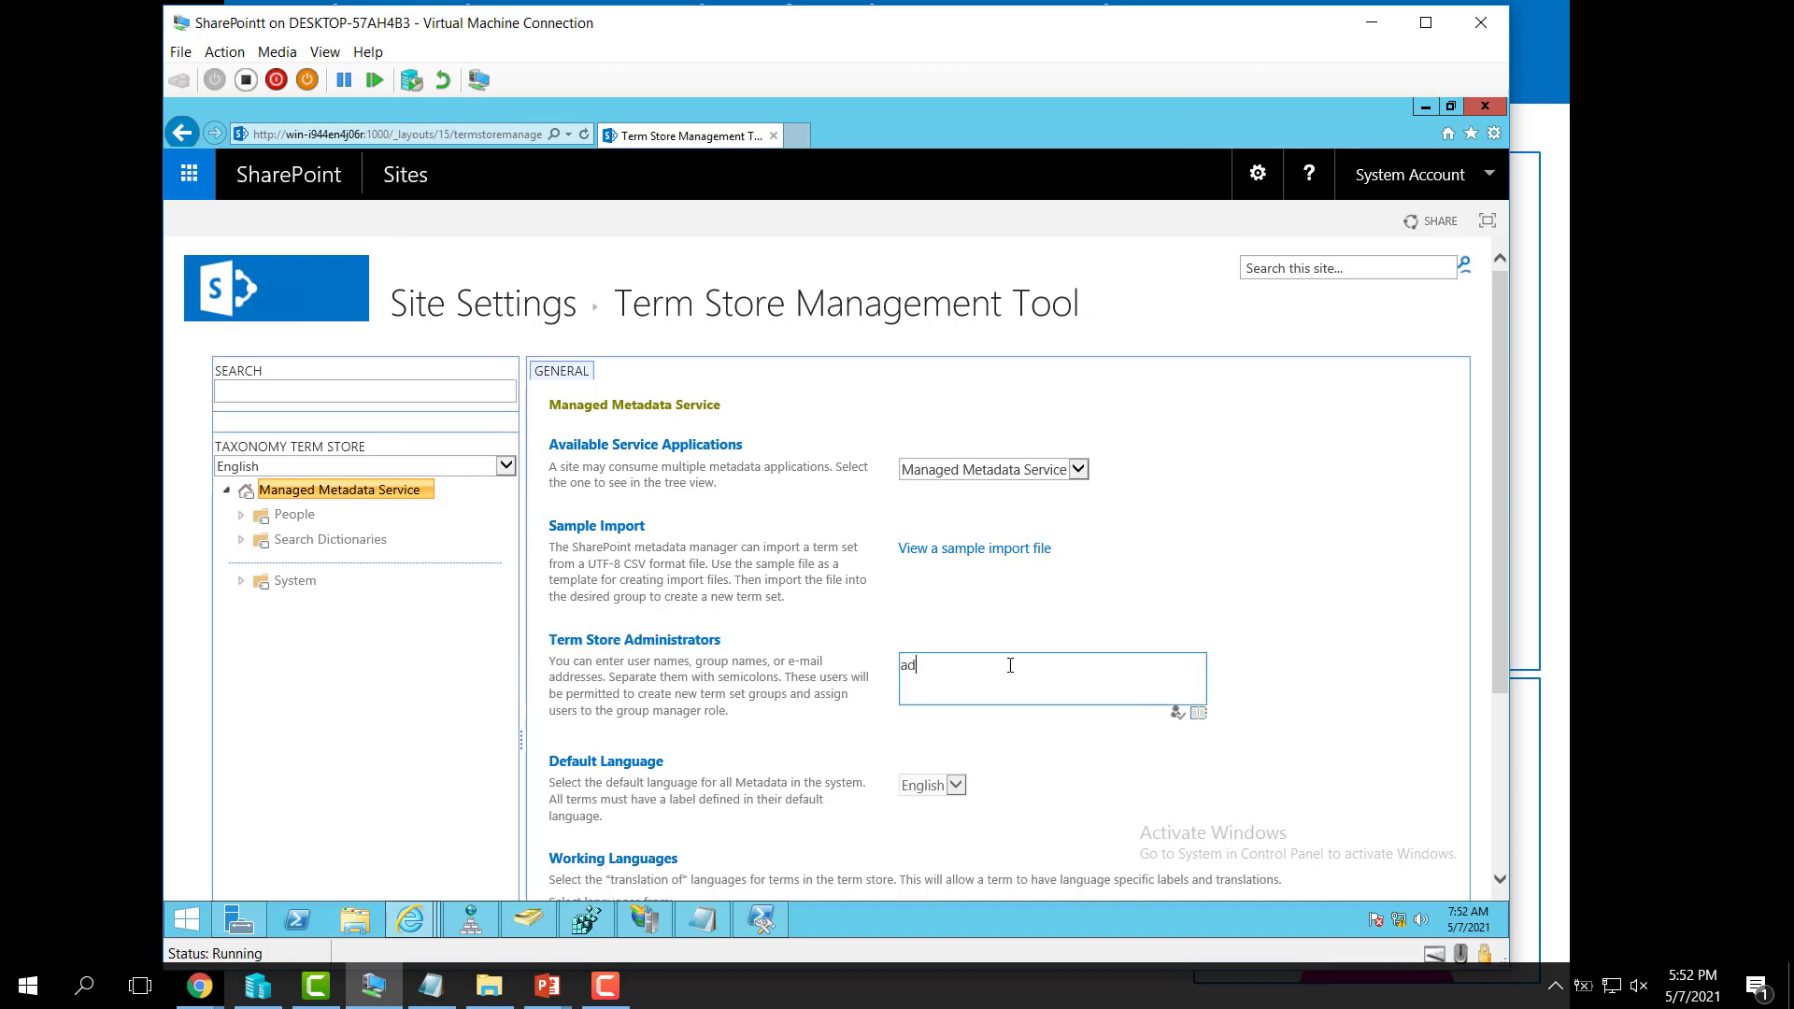
text(ministrator)
click(1176, 715)
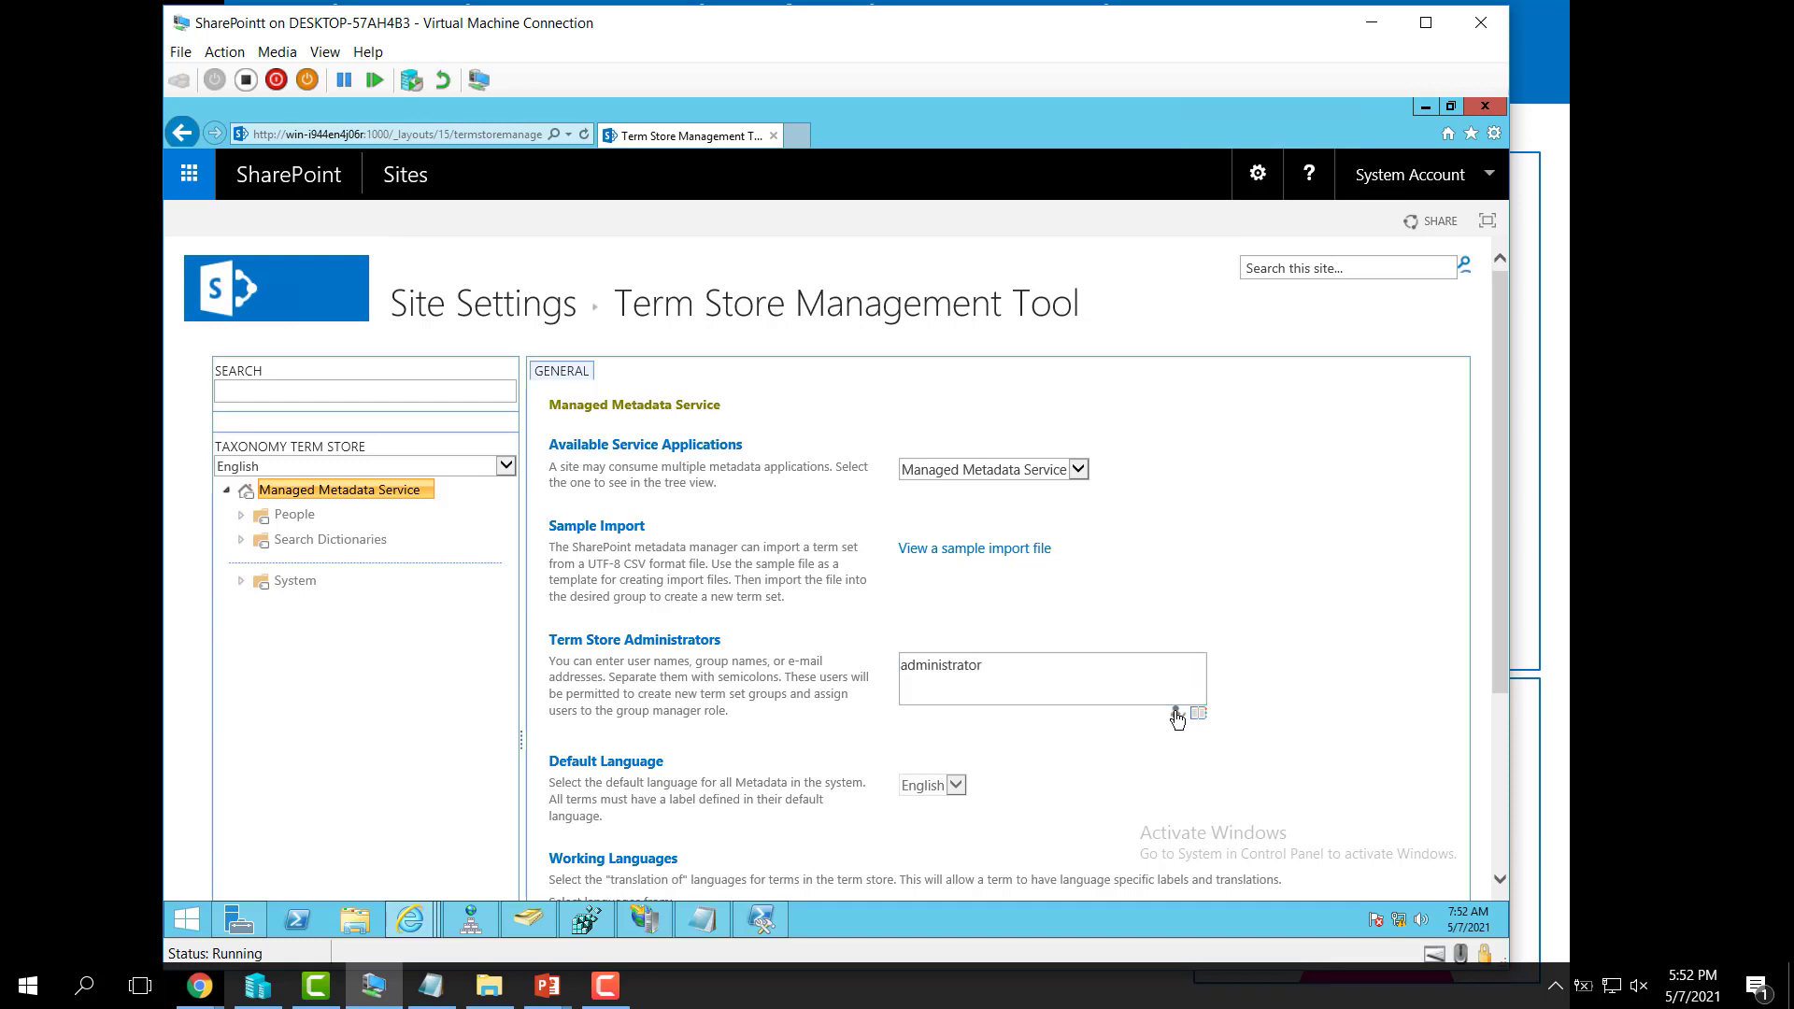
scroll(1308, 671, down, 3)
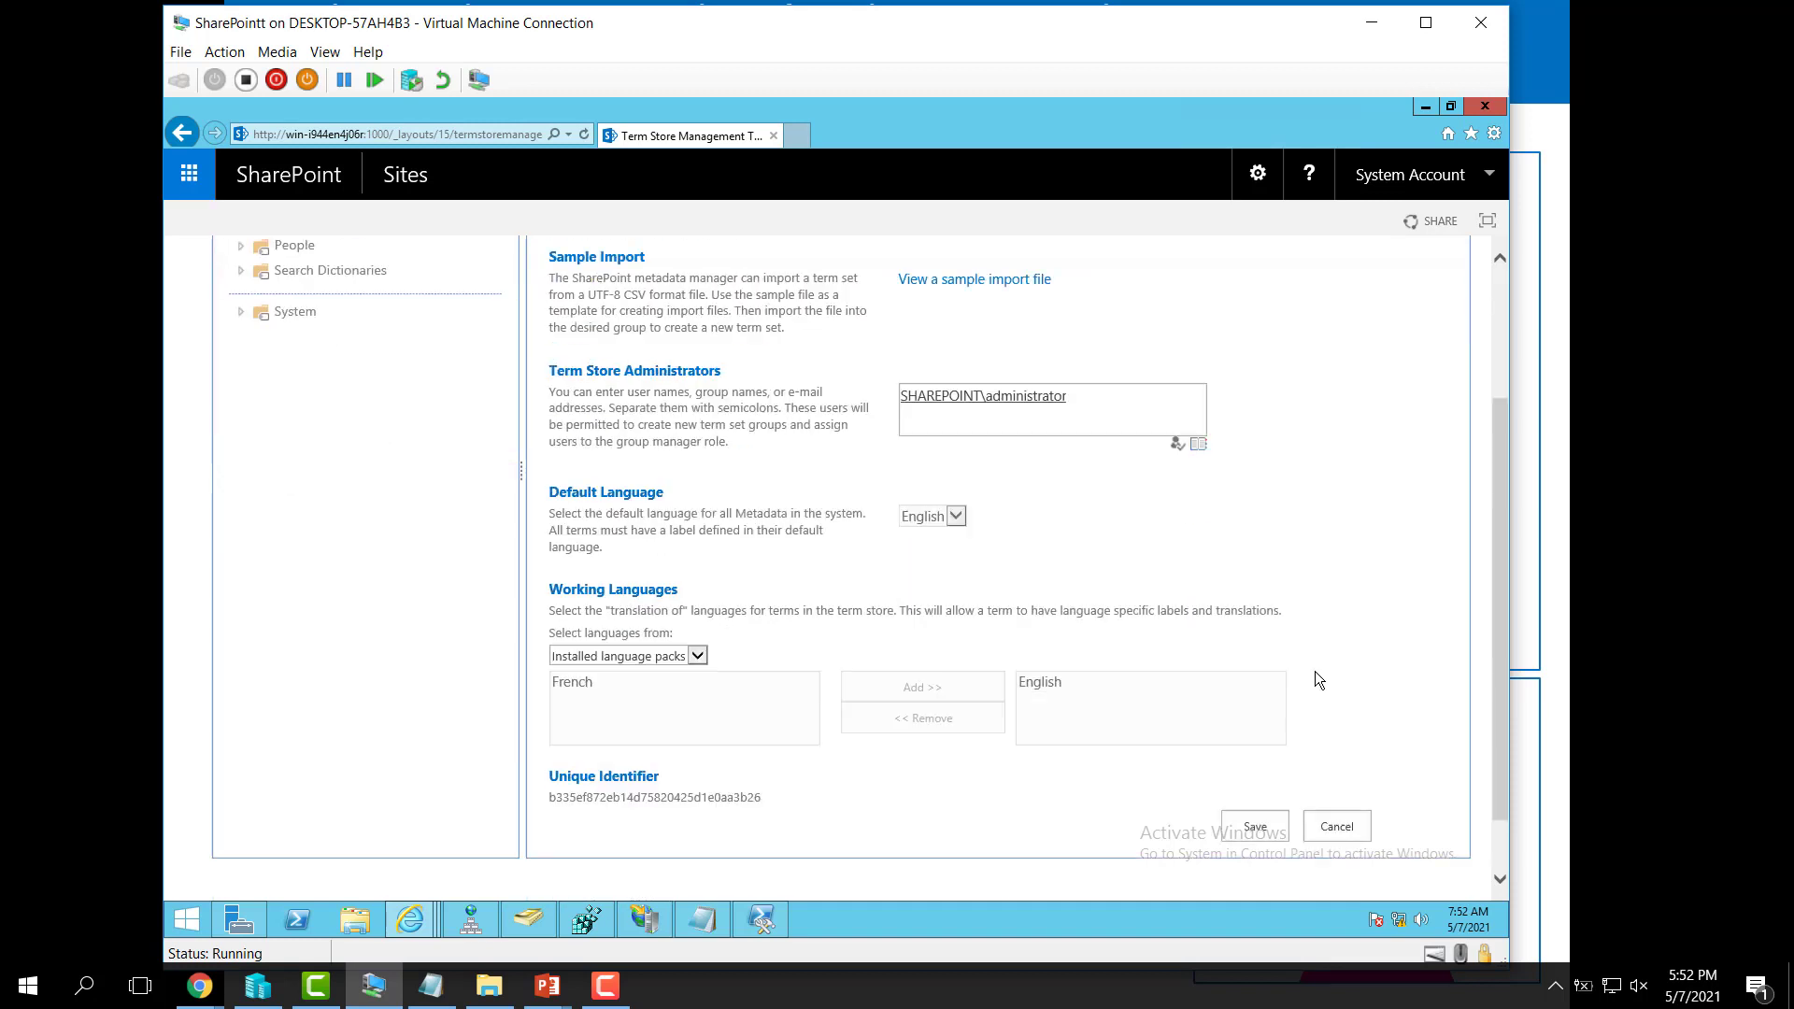
click(1255, 834)
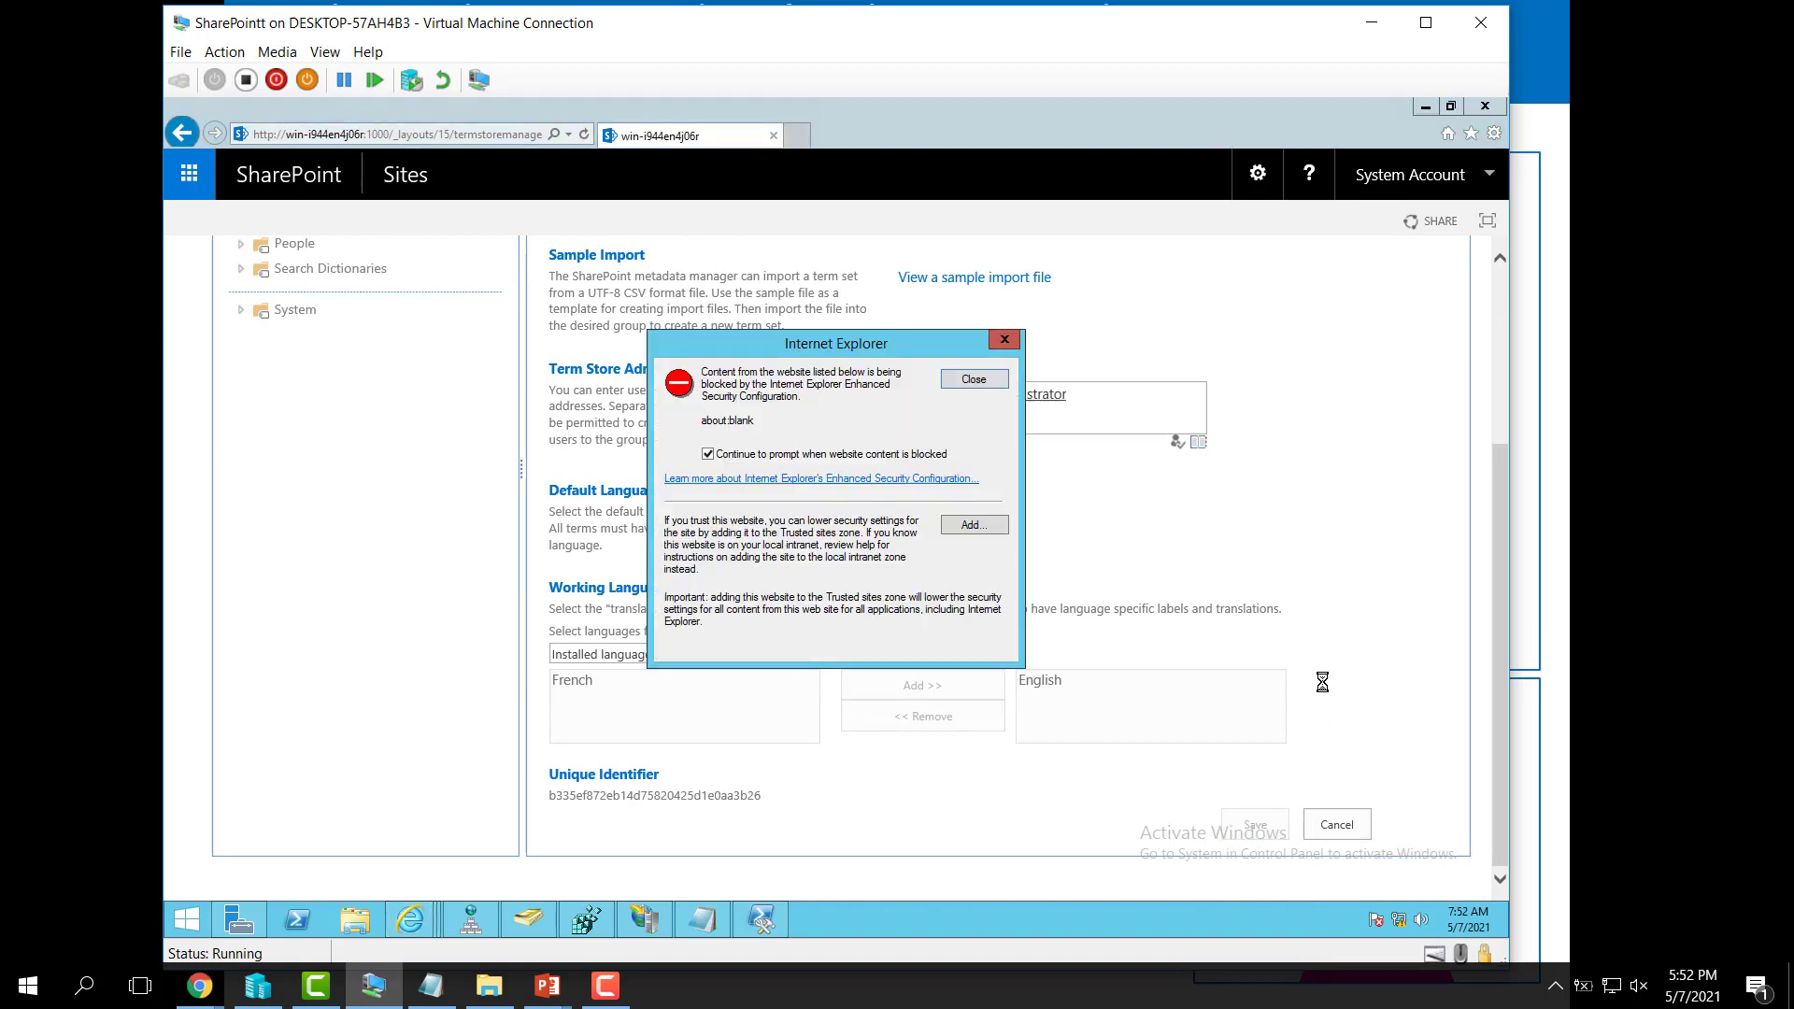
click(1085, 377)
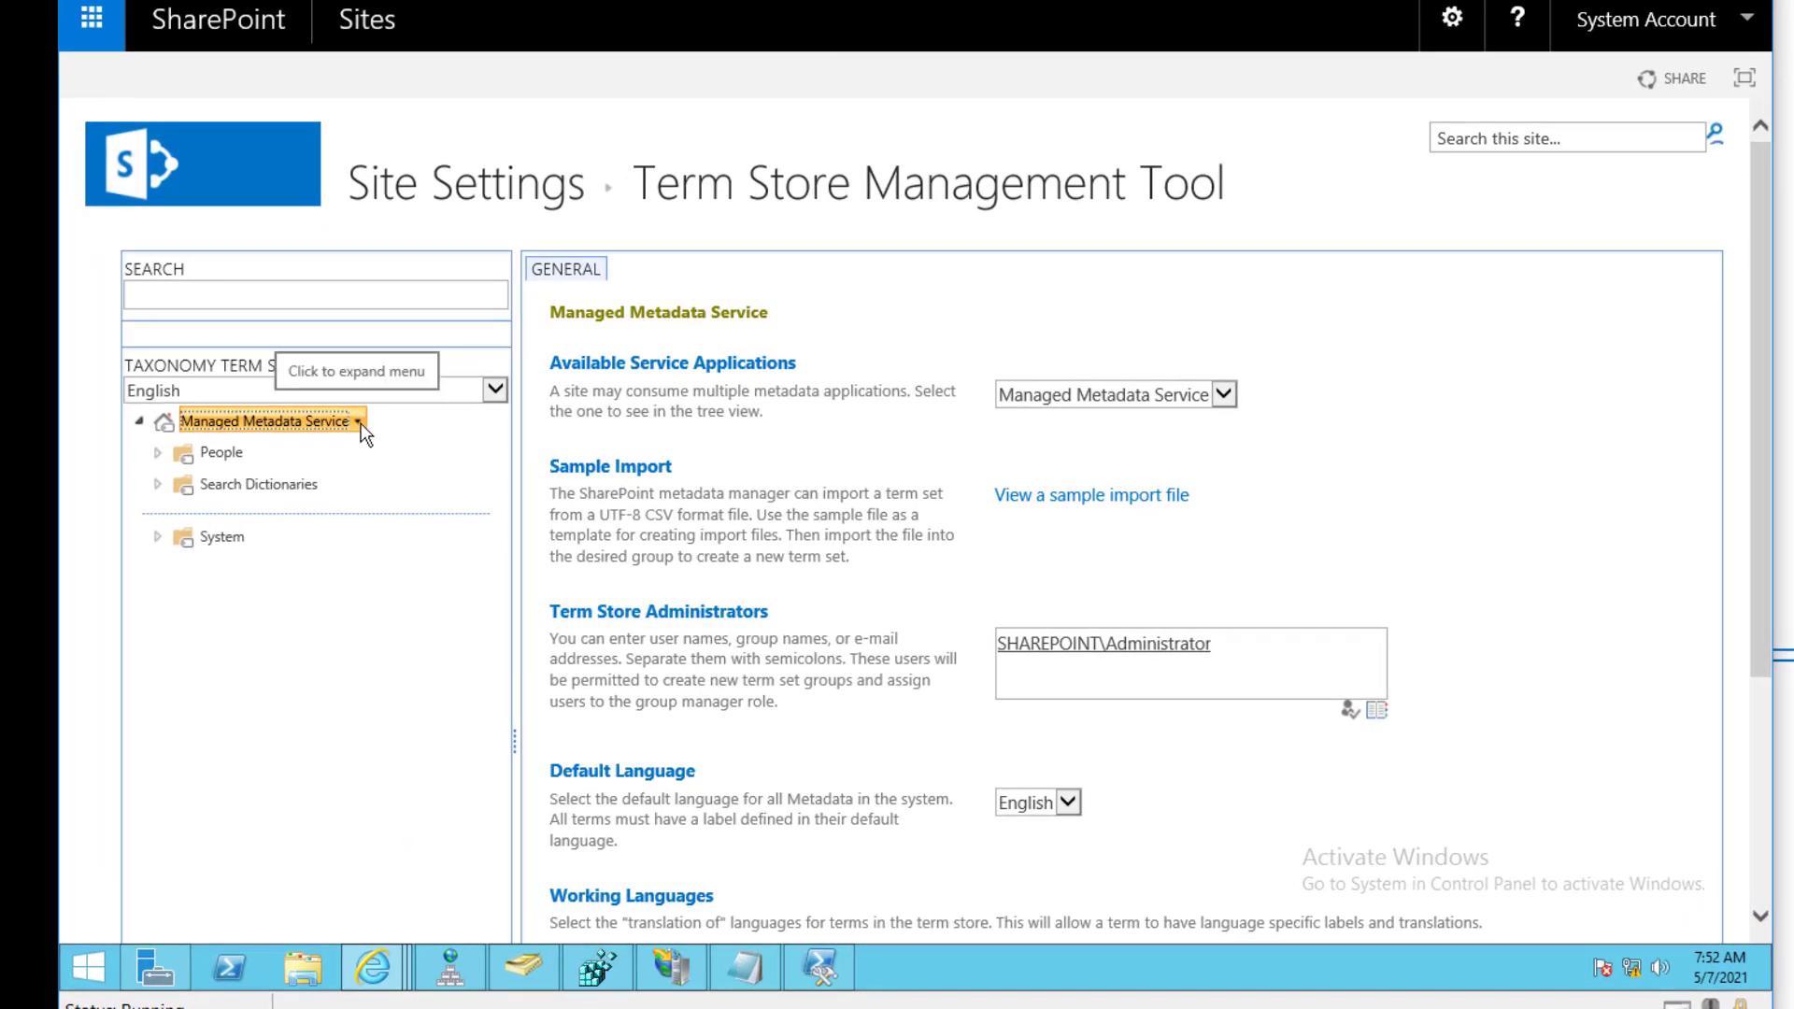
Create a new term group named Departments in the Managed Metadata Service.
click(361, 423)
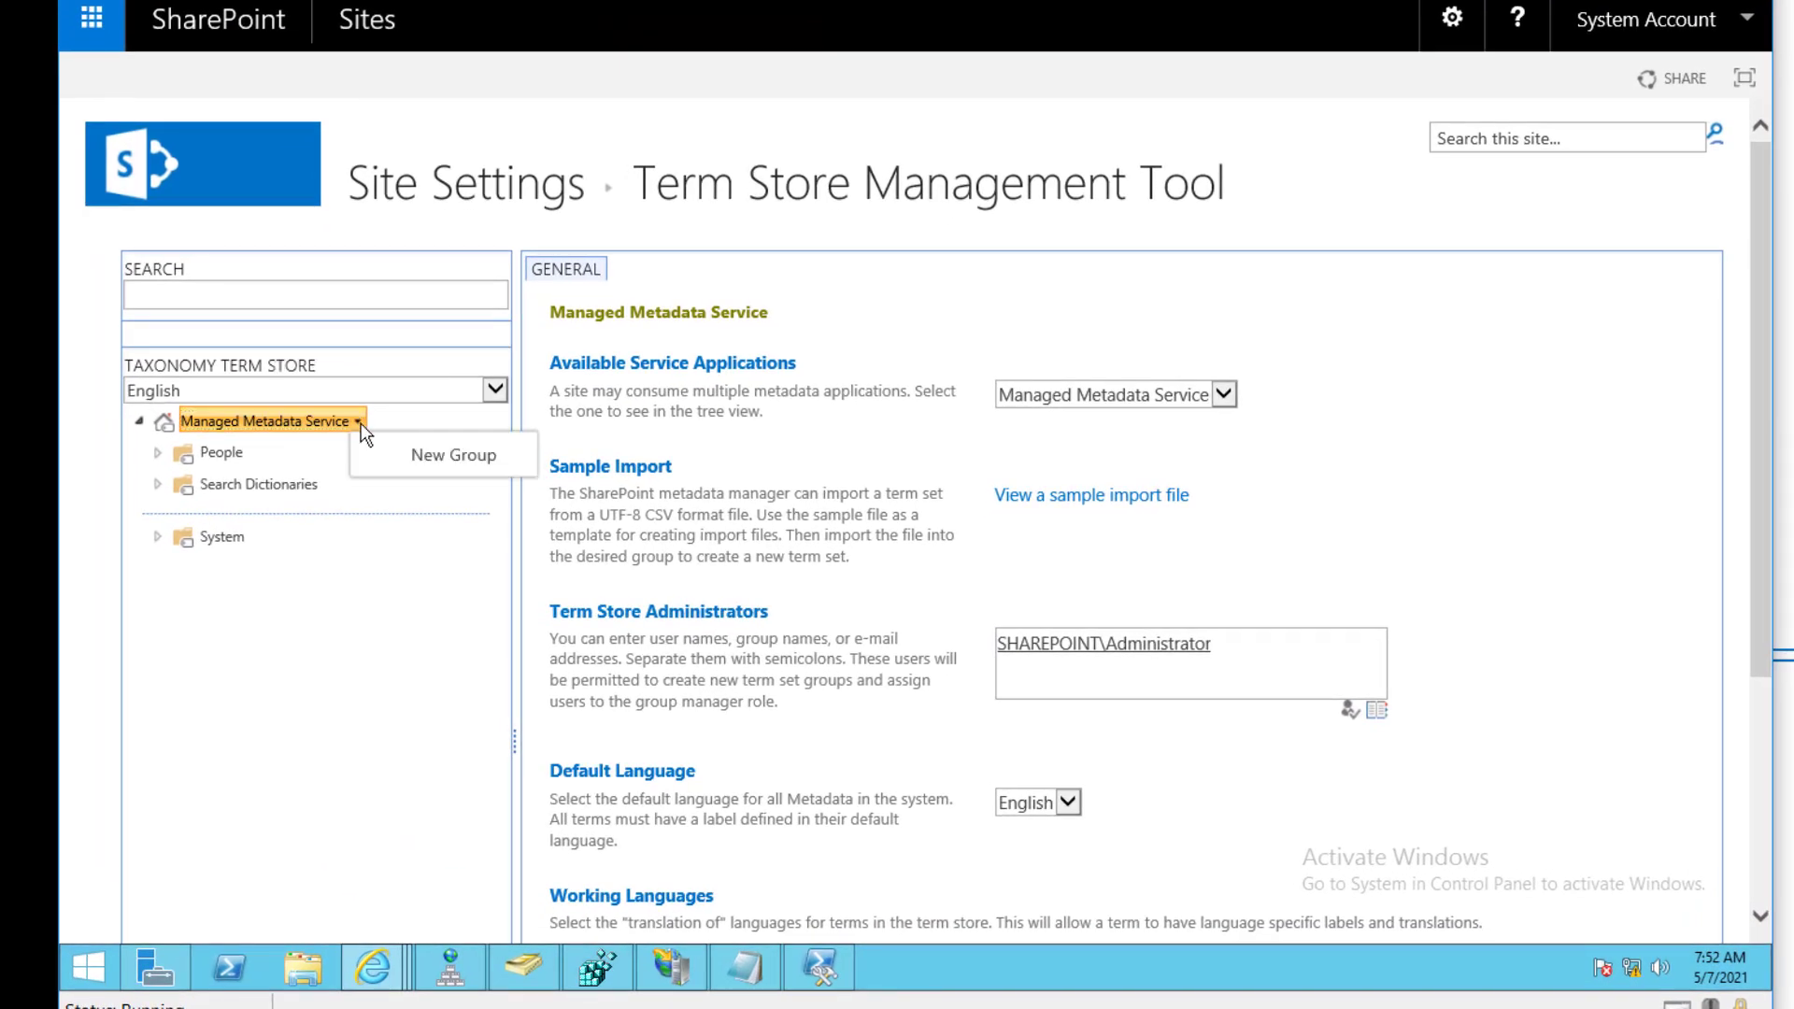
click(421, 458)
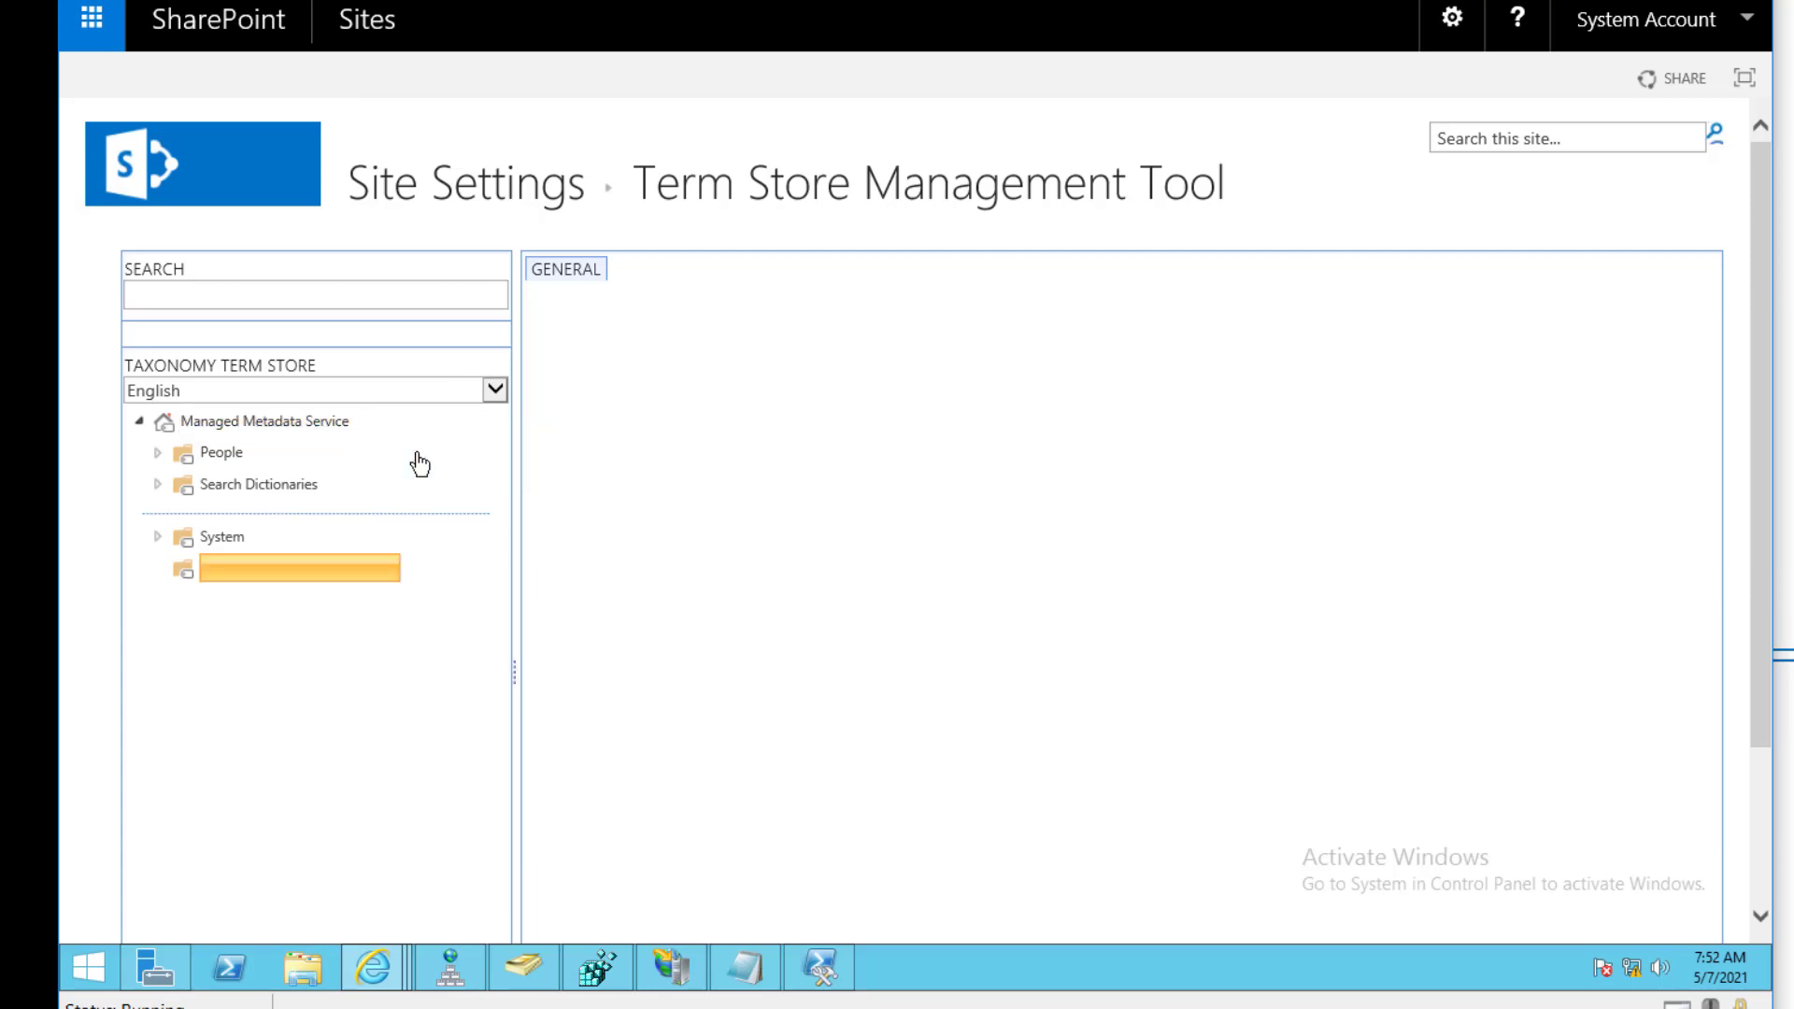
text(Departments)
key(Return)
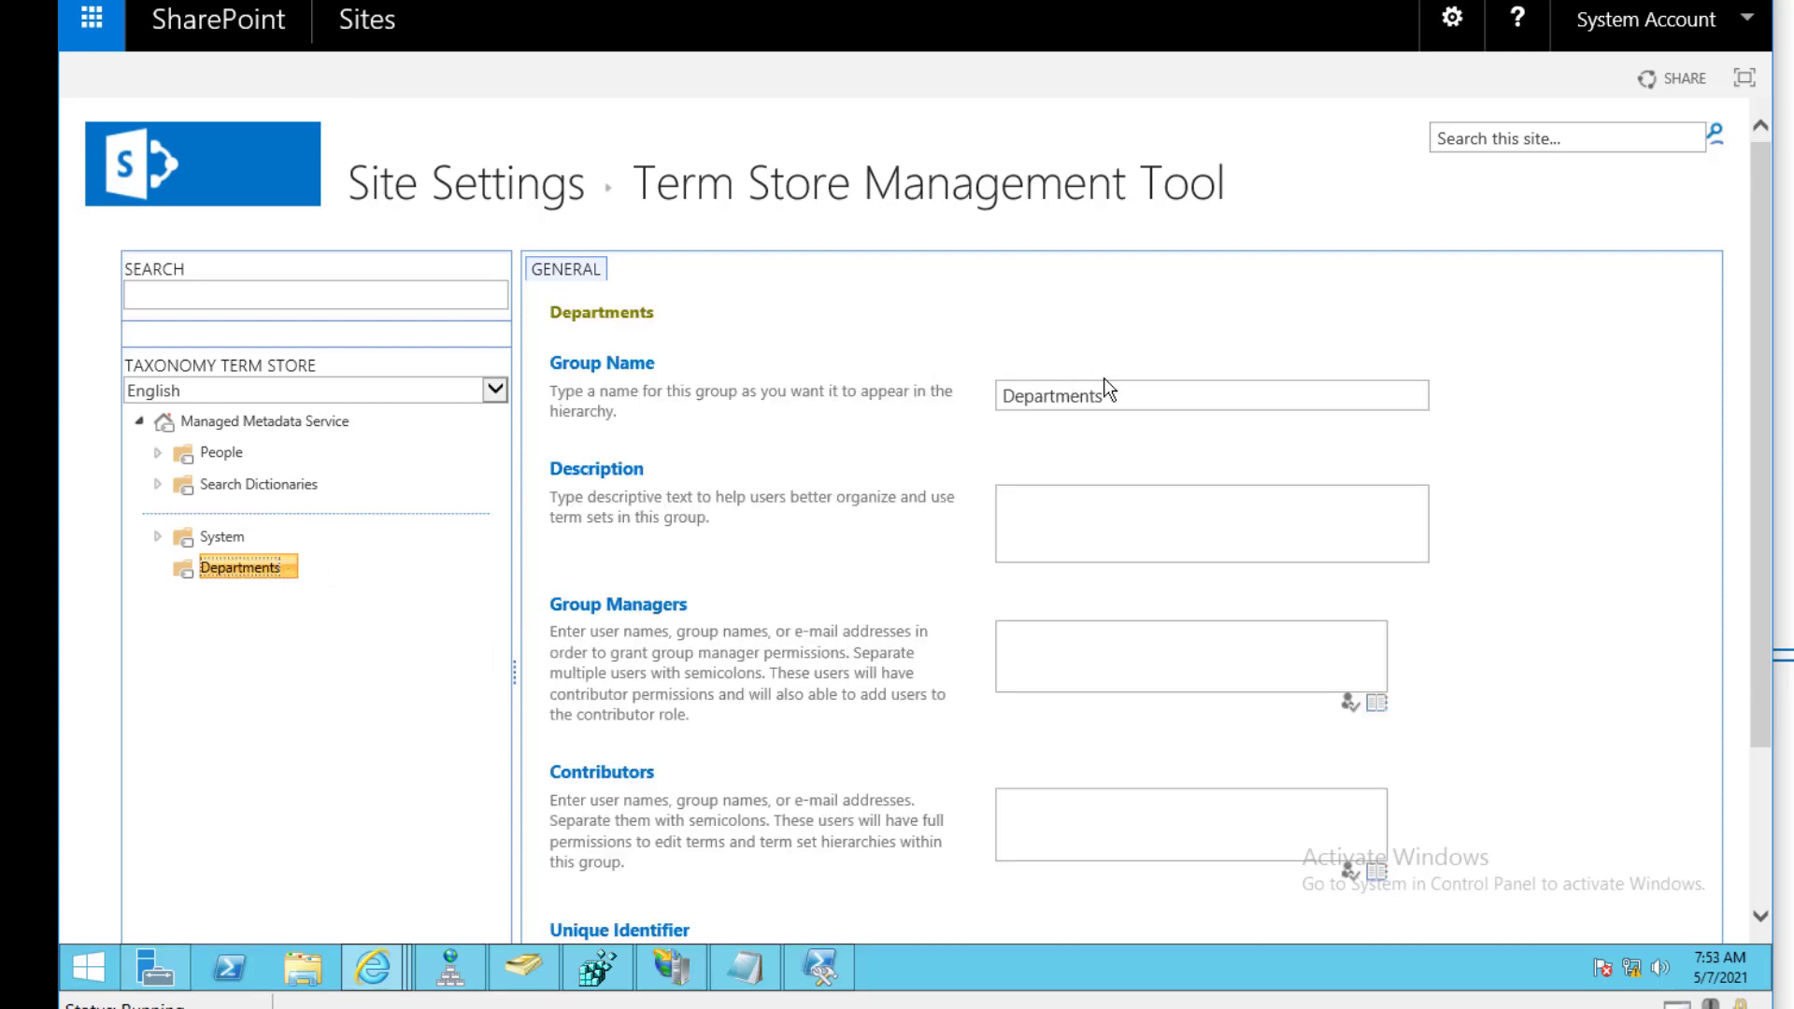
Give the Departments group the description 'Organization Different department'.
click(1142, 493)
text(Ogr)
key(BackSpace)
key(BackSpace)
text(rganization )
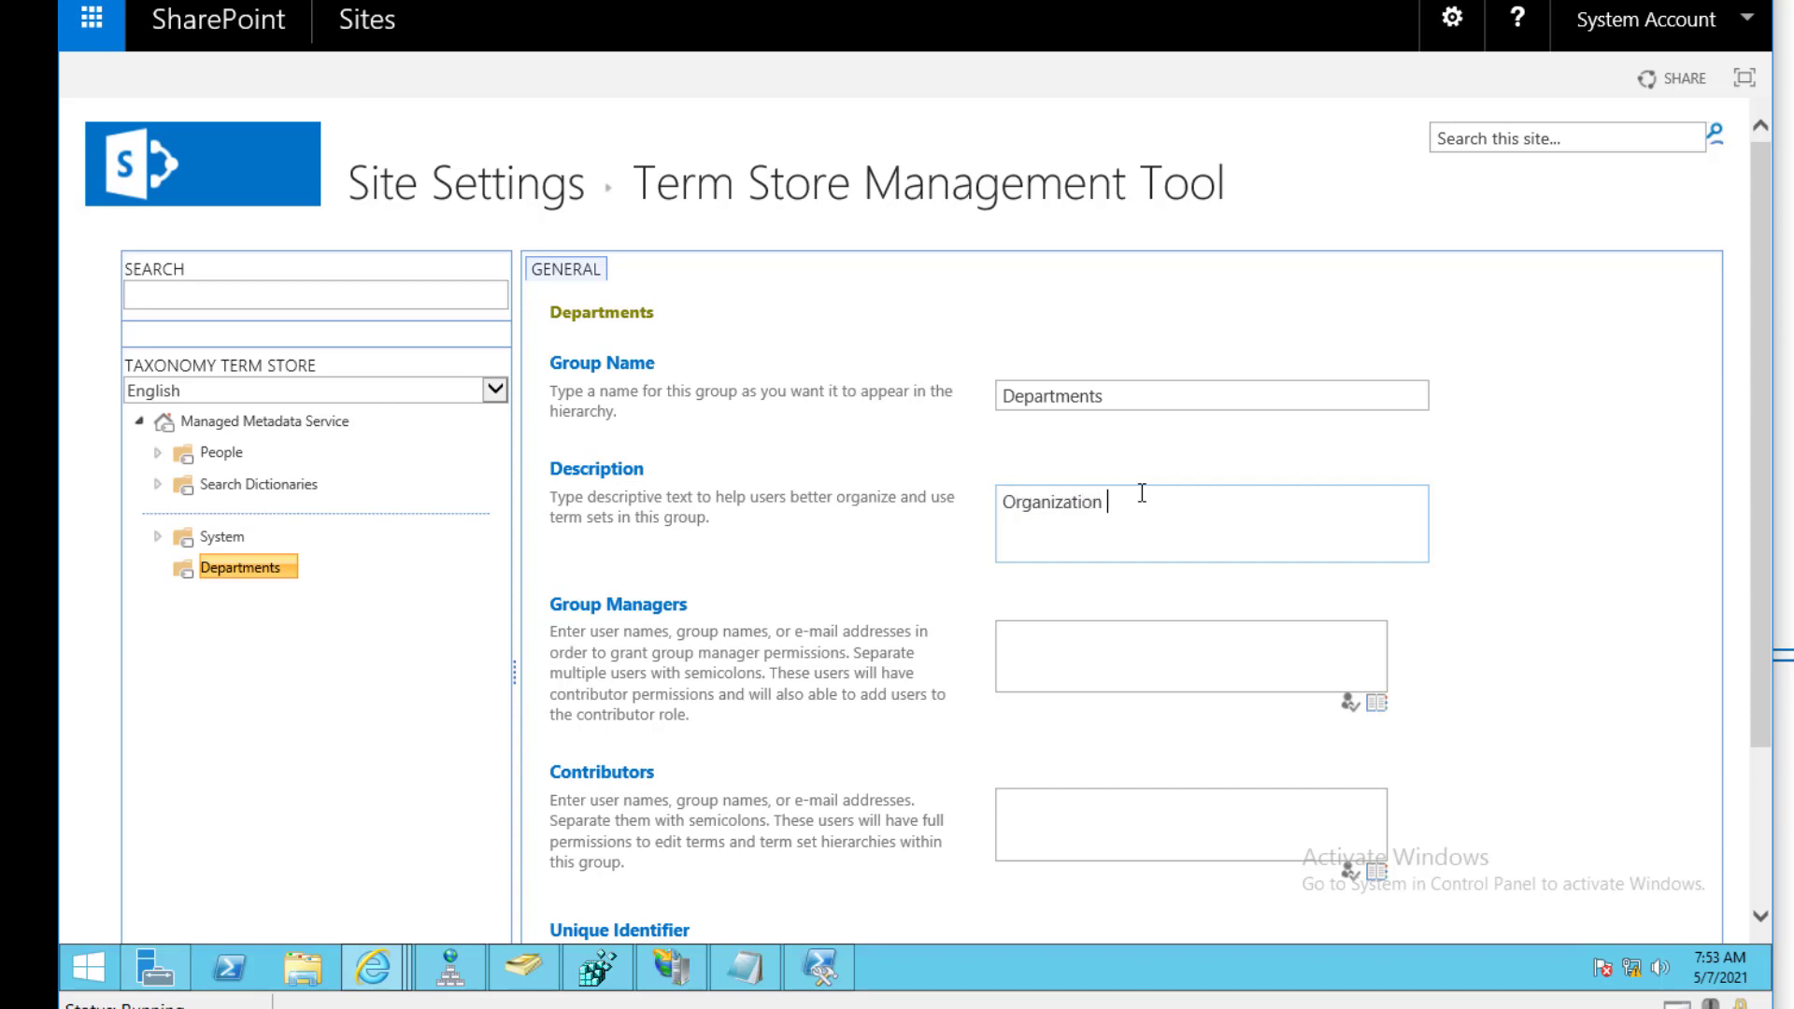
text(Different department)
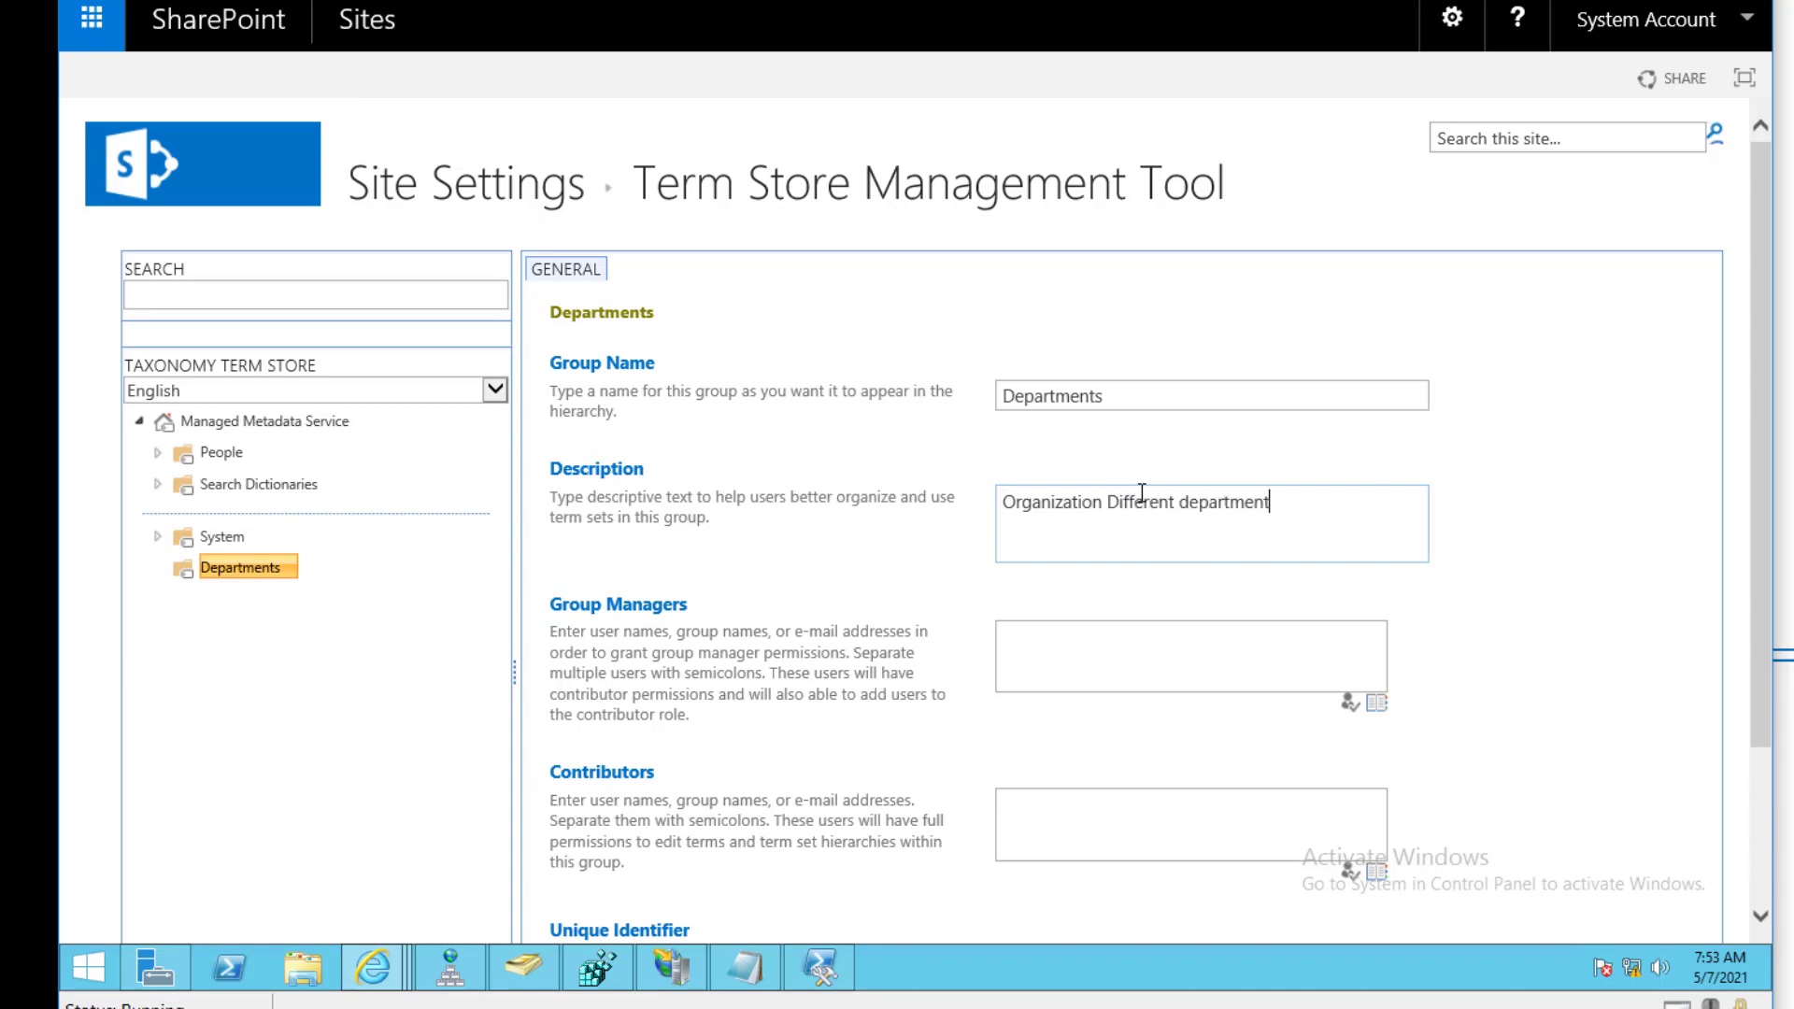
scroll(1038, 613, down, 2)
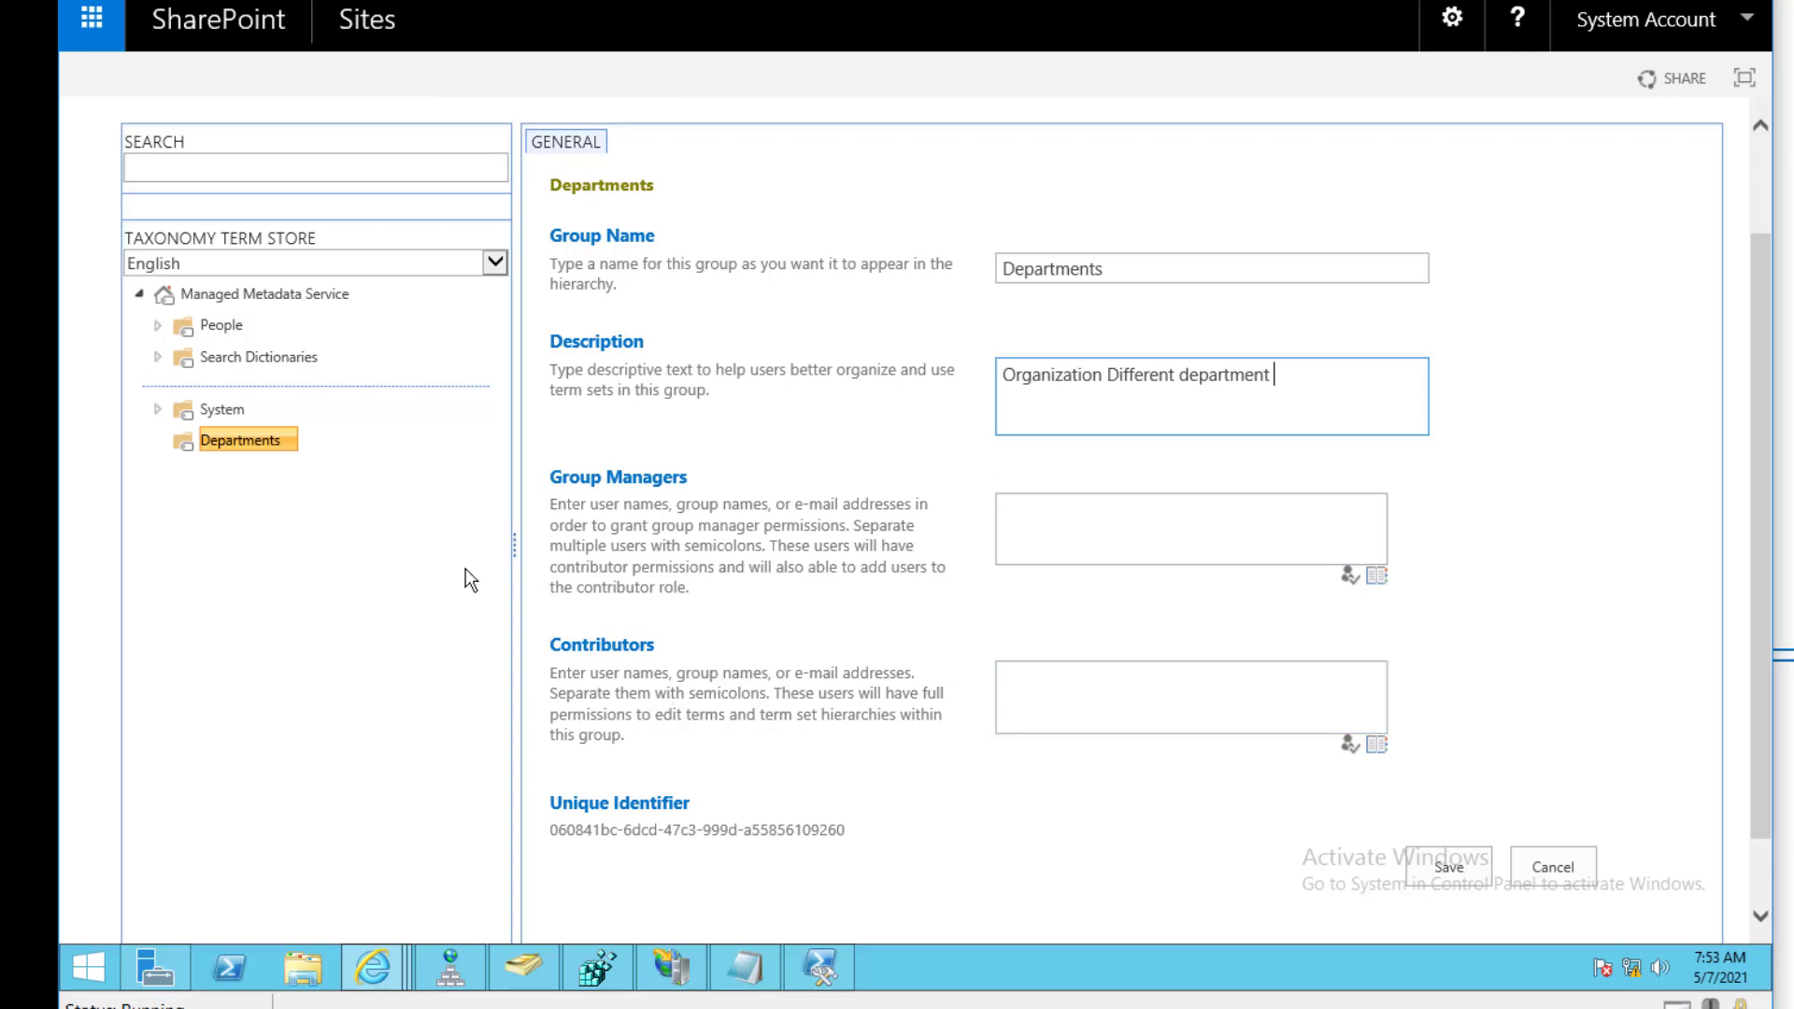
scroll(472, 579, up, 2)
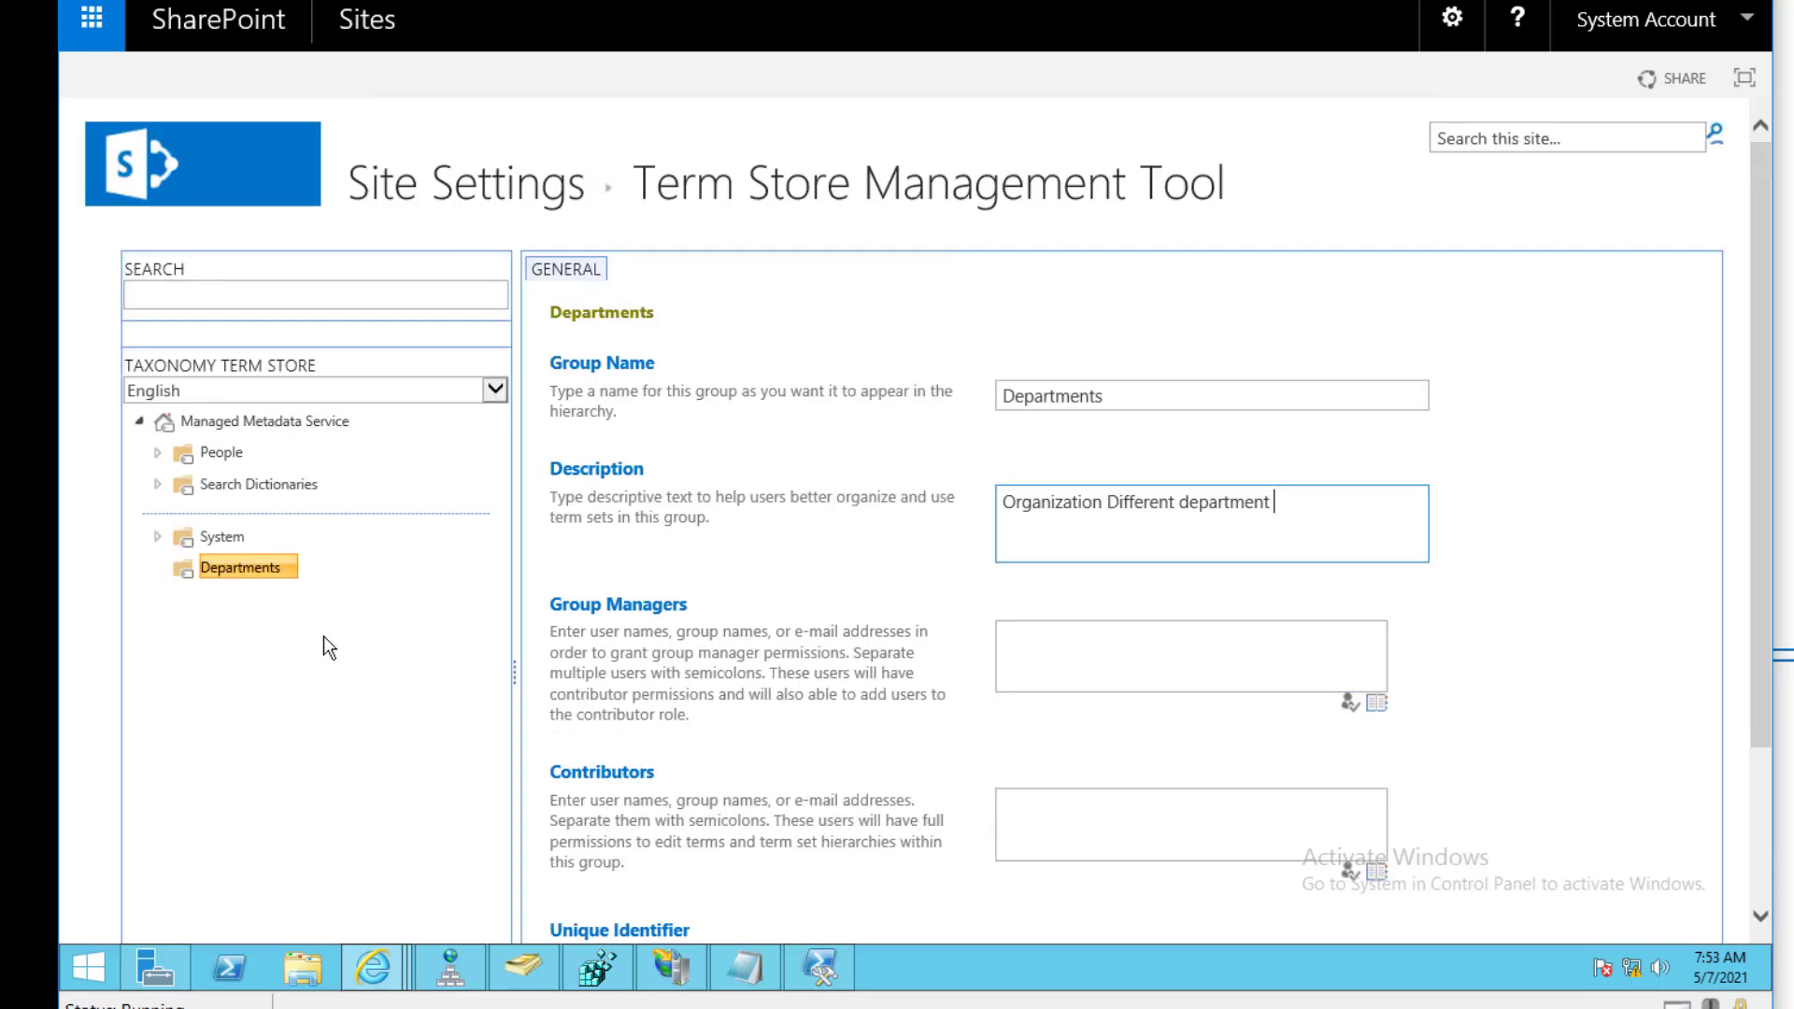
Add the Information Technlogy term set under the Departments group.
click(288, 570)
click(1011, 529)
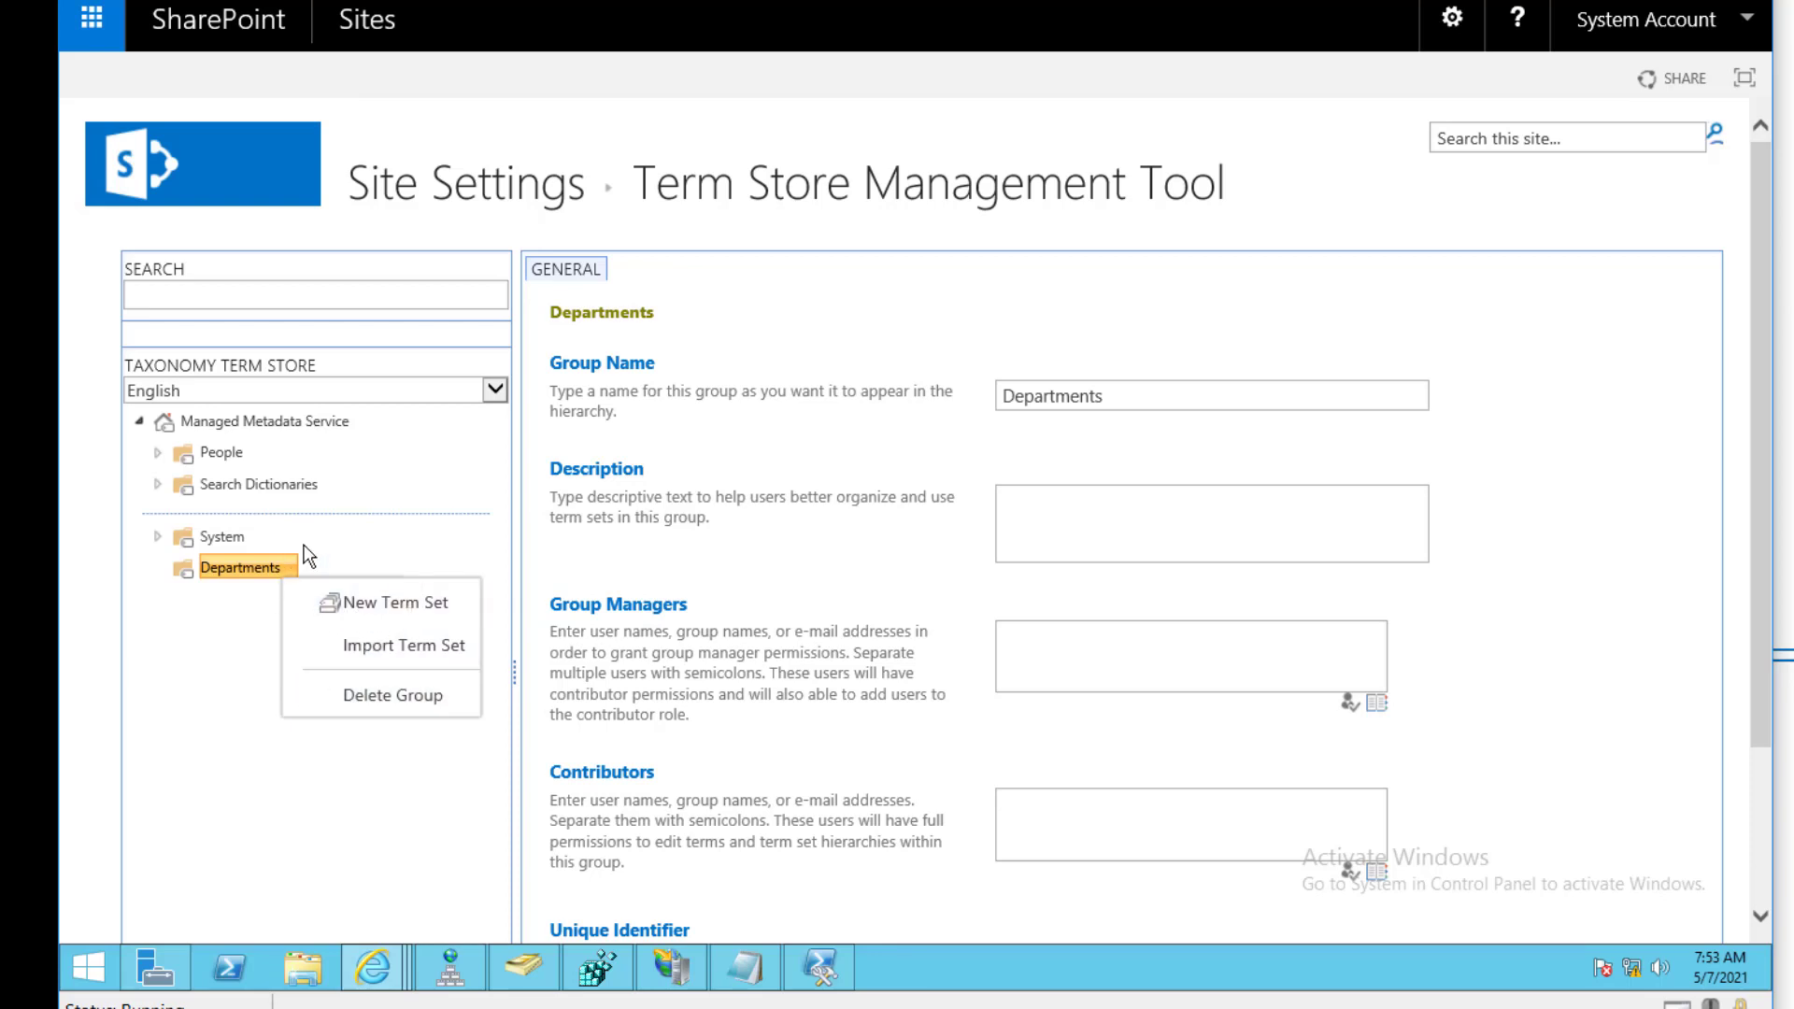
click(397, 606)
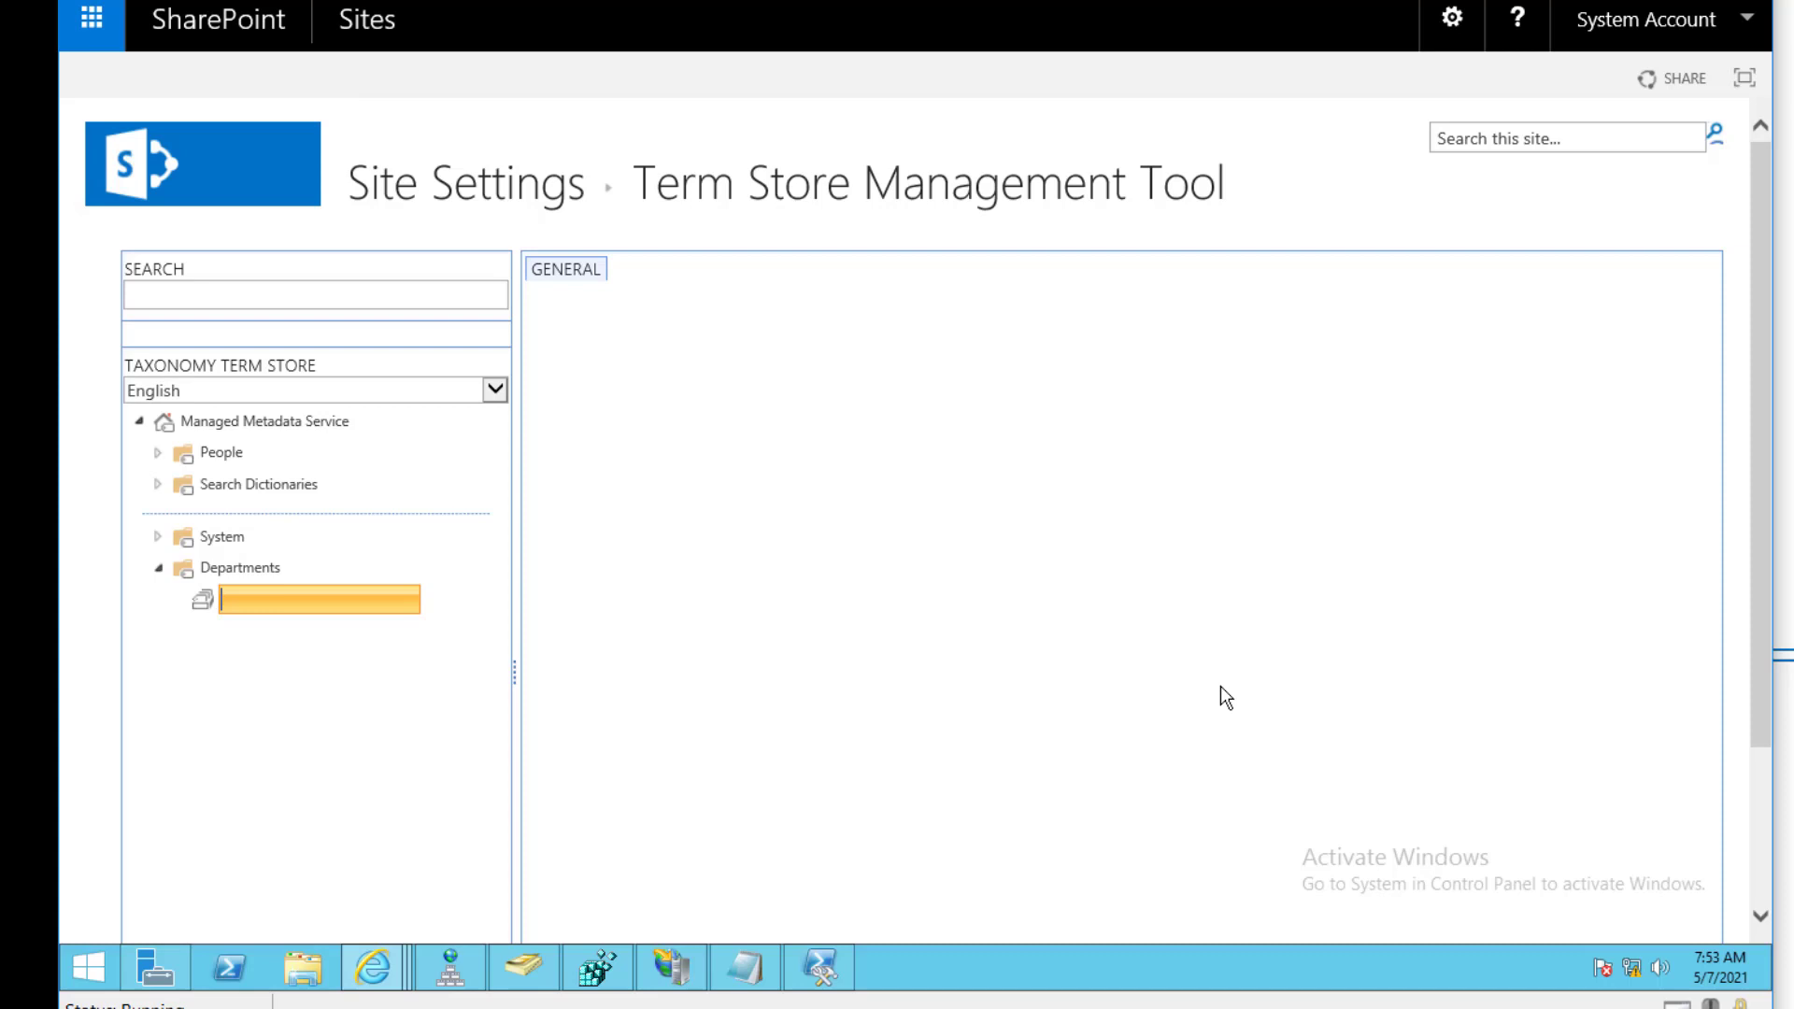
text(Information Technlogy)
key(Return)
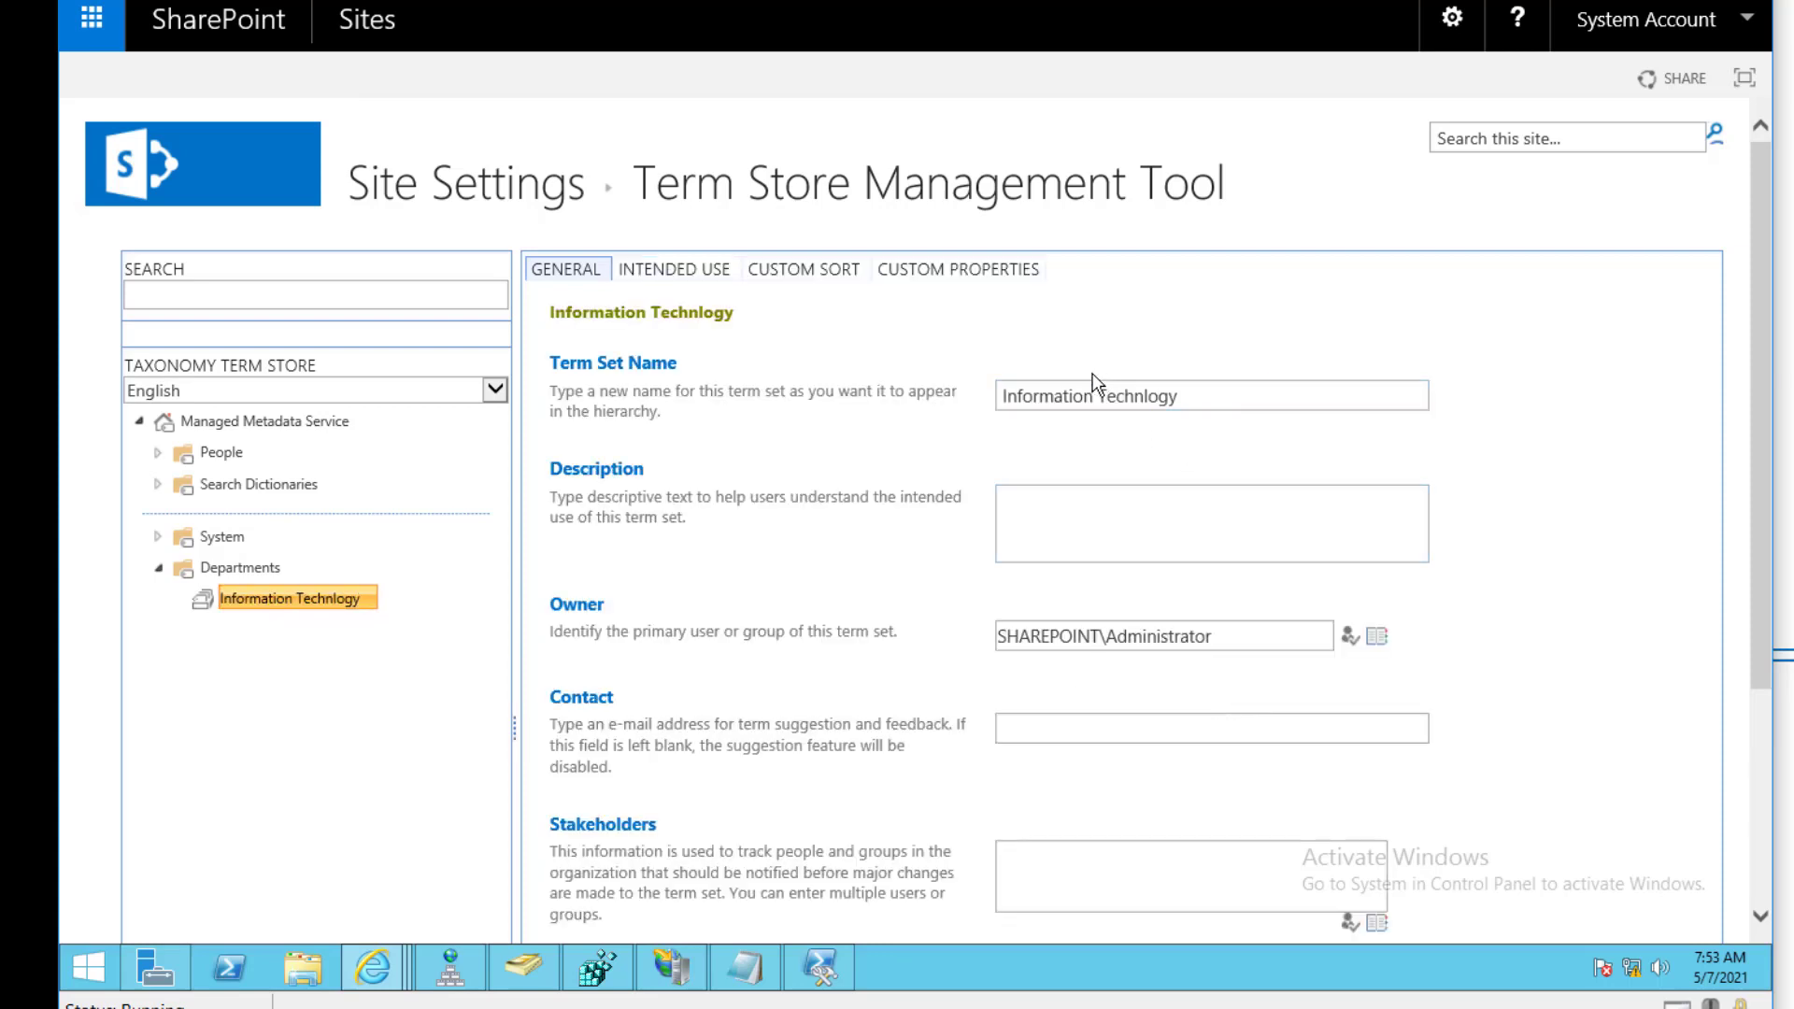
Add the HR term set under Departments.
click(293, 572)
click(364, 609)
text(HR)
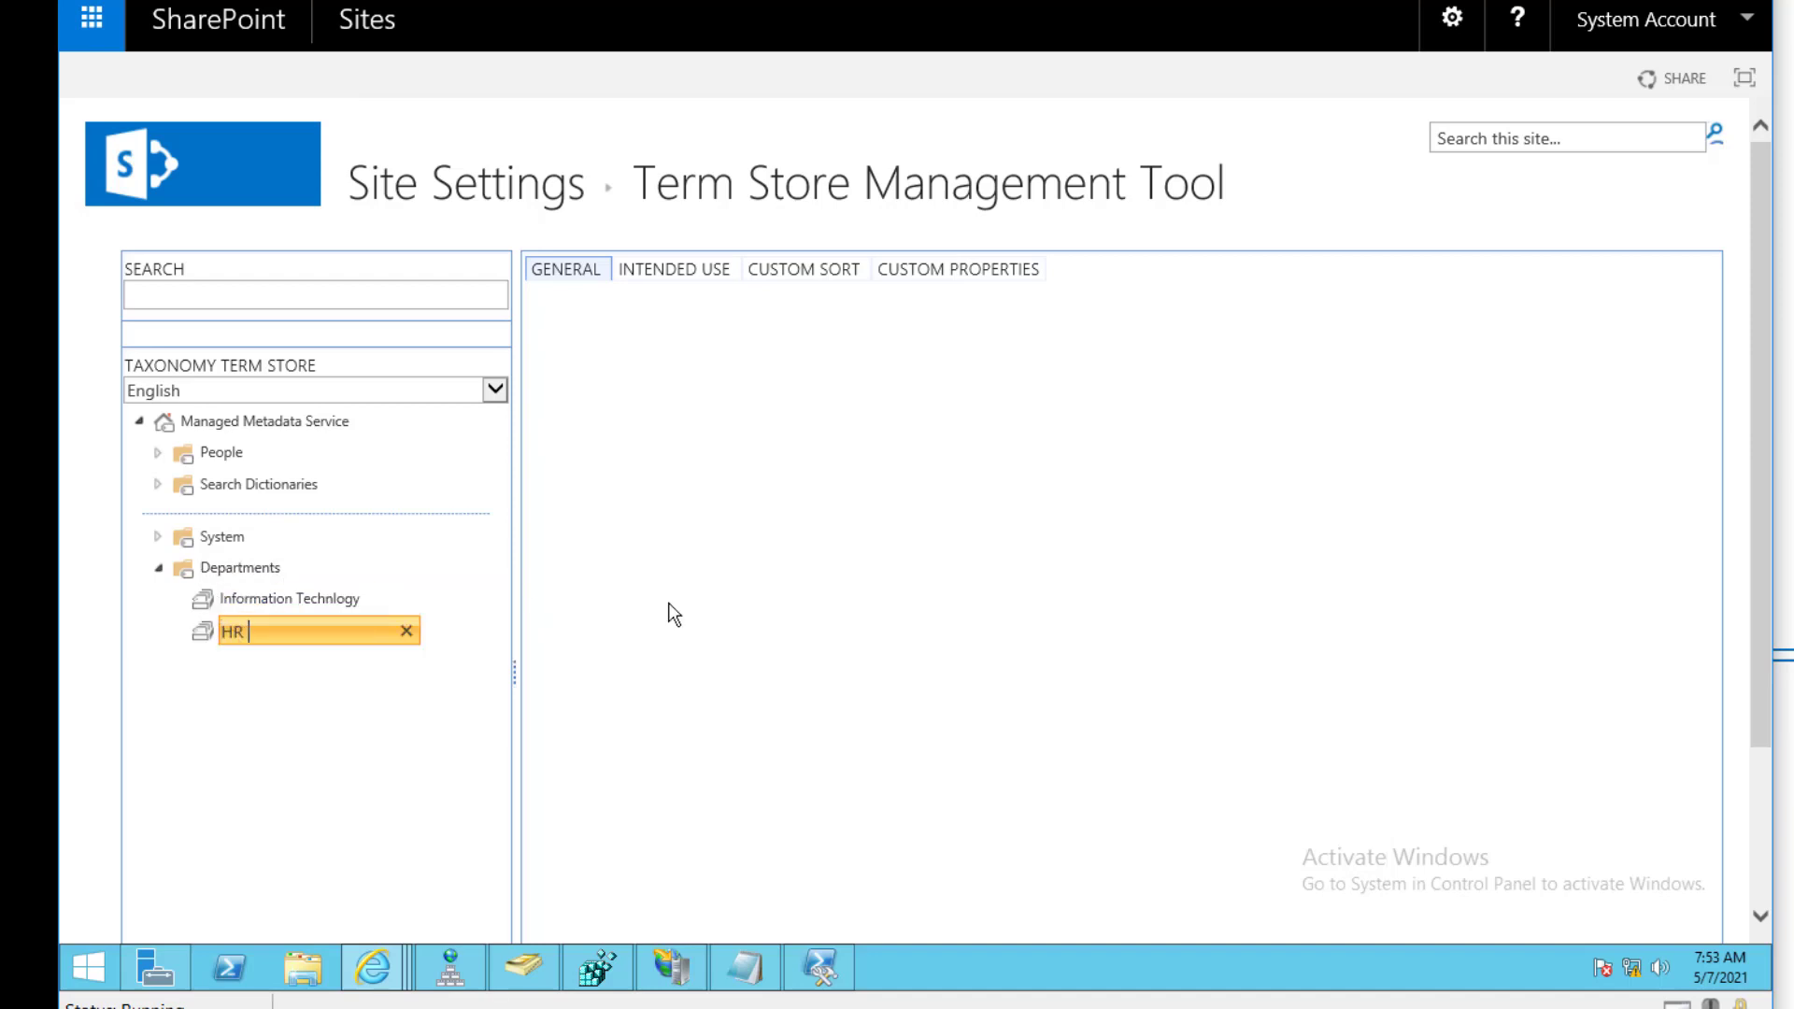
key(Return)
click(296, 568)
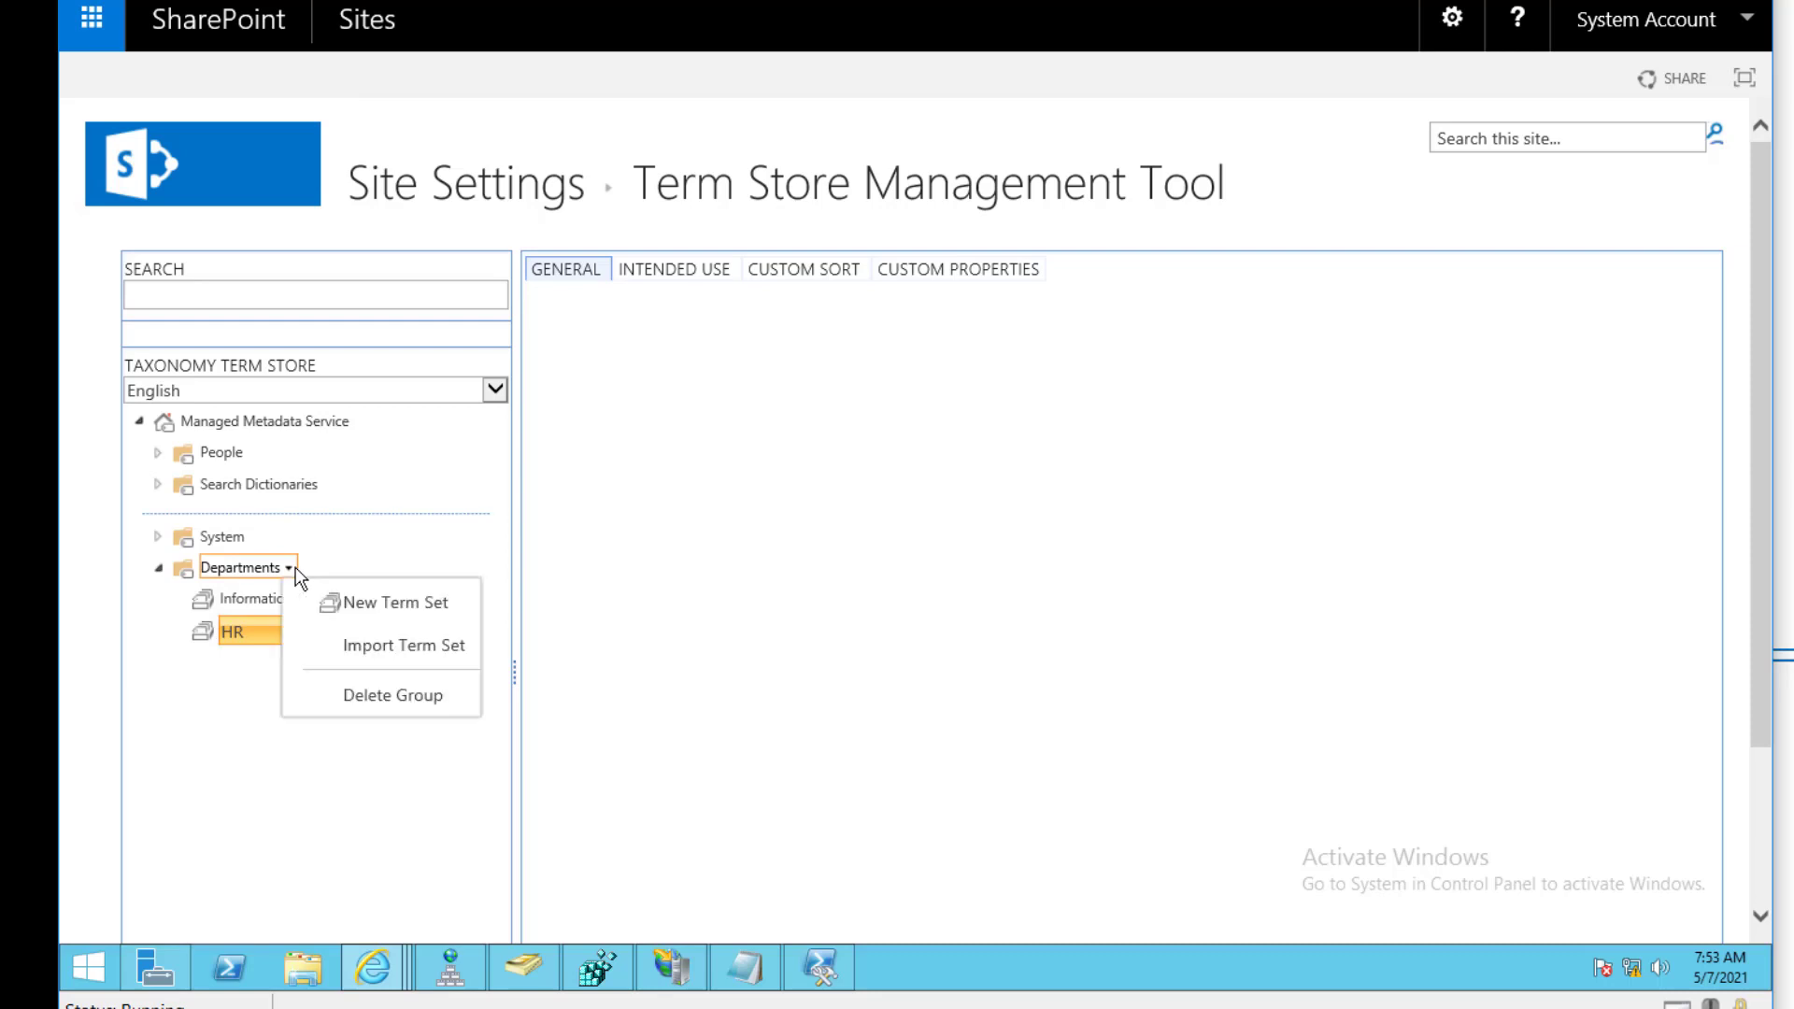
click(363, 600)
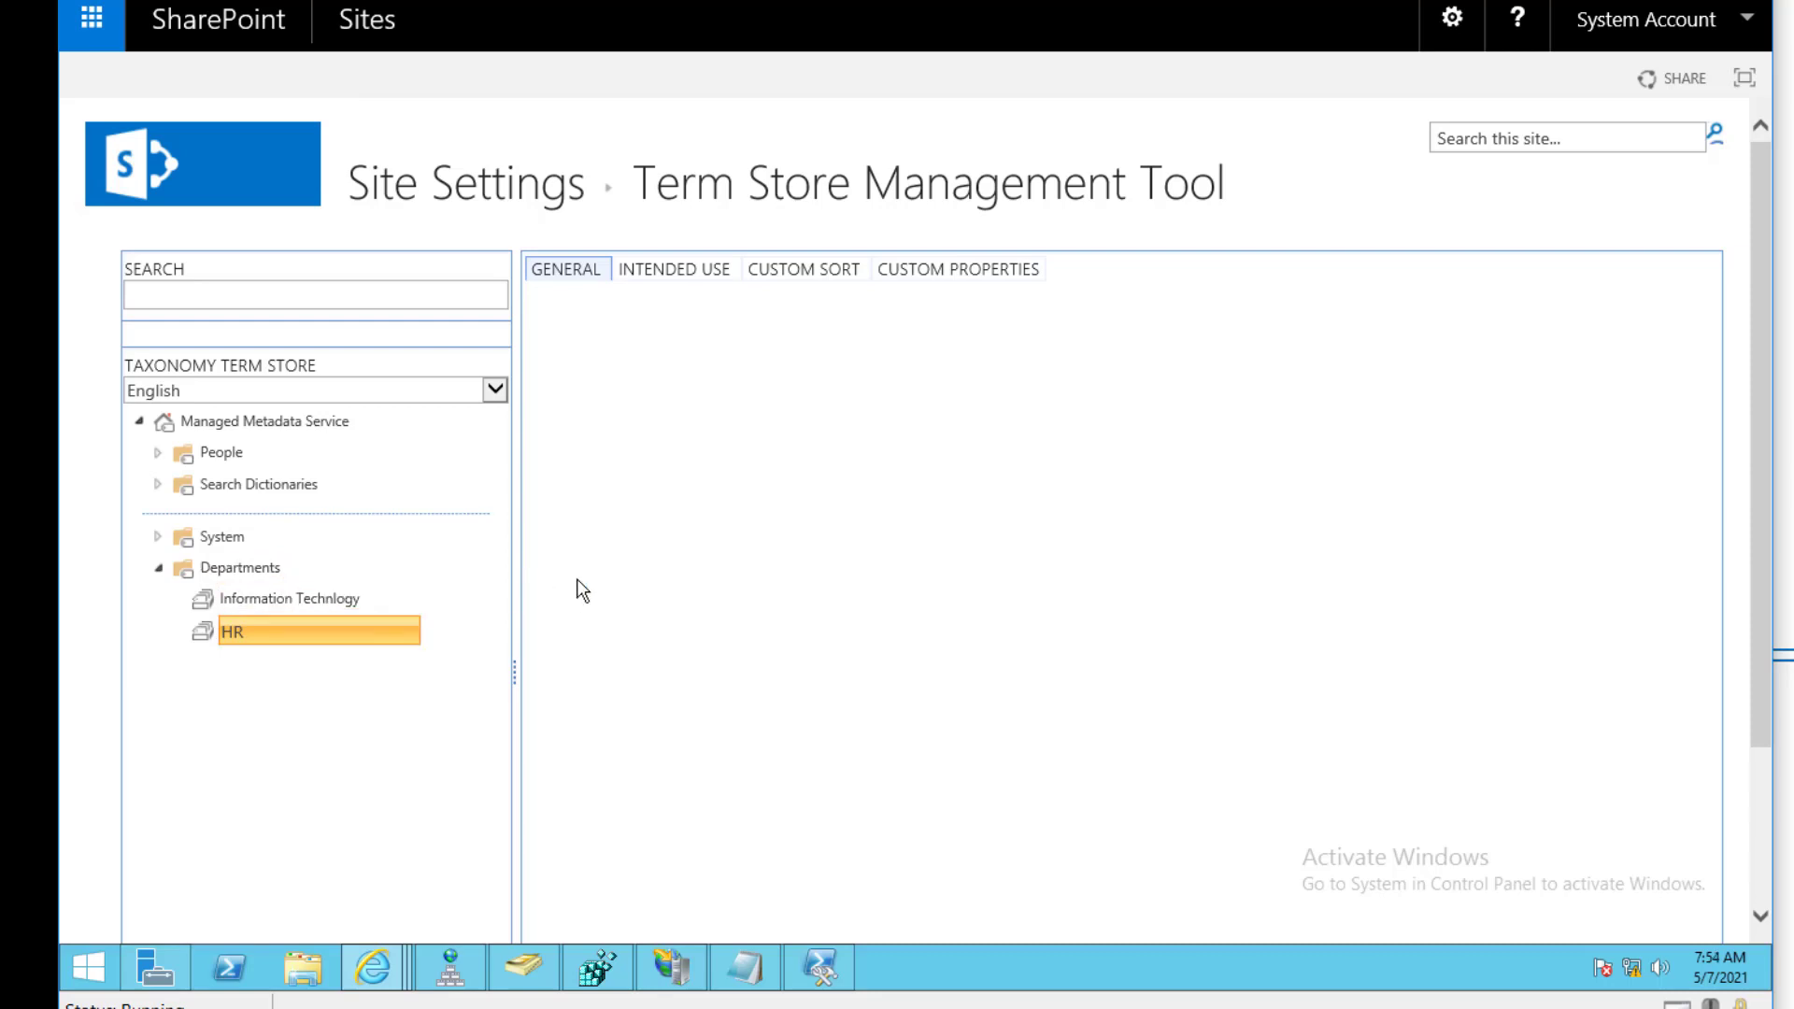
Add the Finance and Markteting term sets under Departments.
click(289, 568)
click(370, 603)
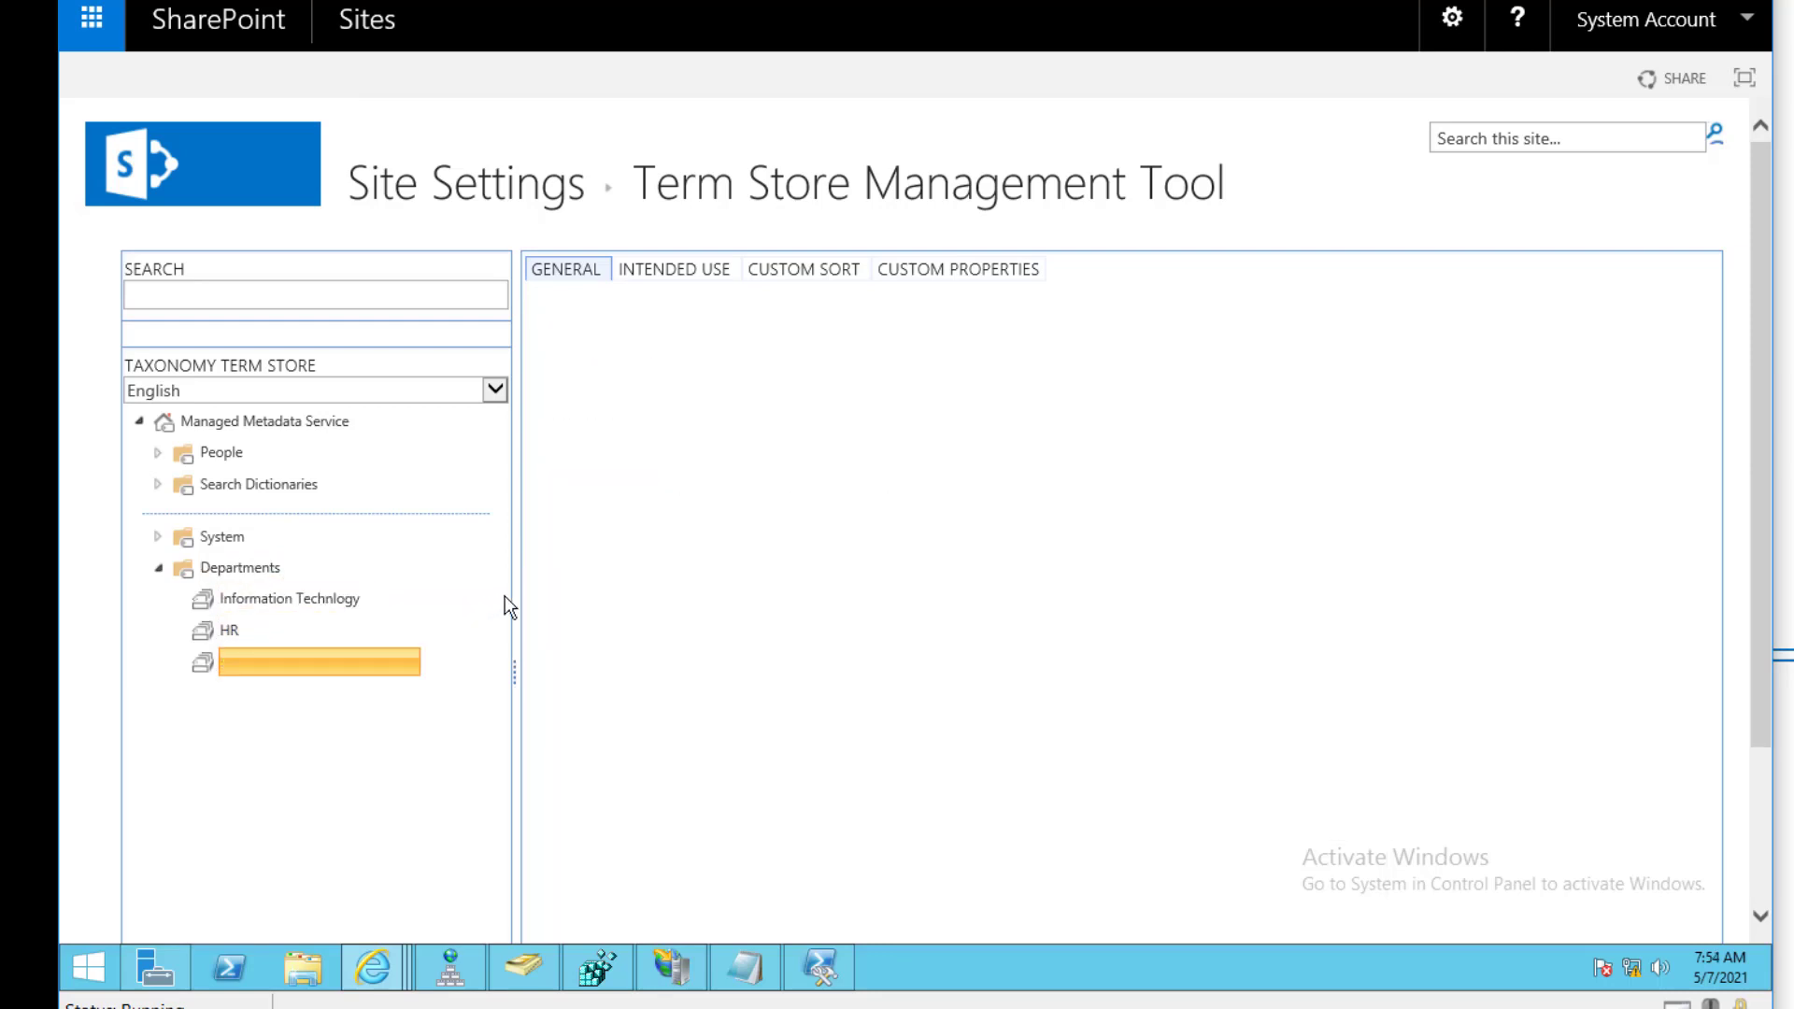
text(Finance)
click(289, 569)
click(355, 595)
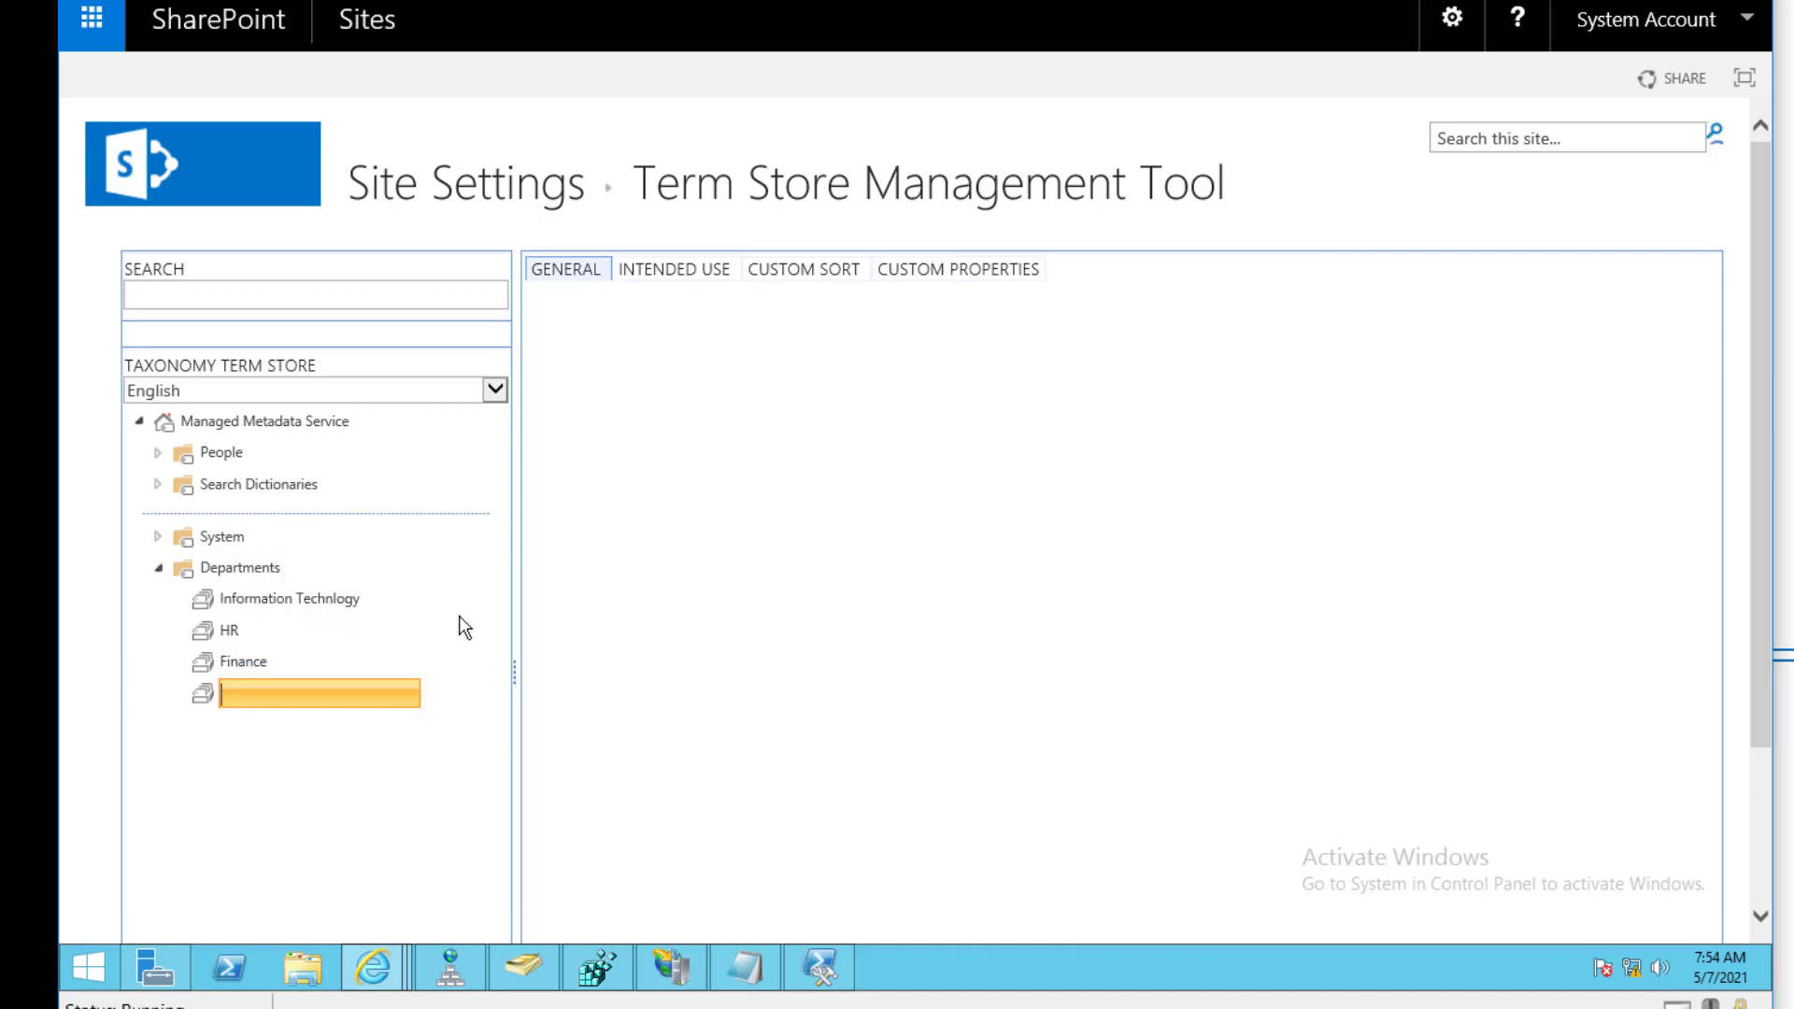
text(Markteting)
key(Return)
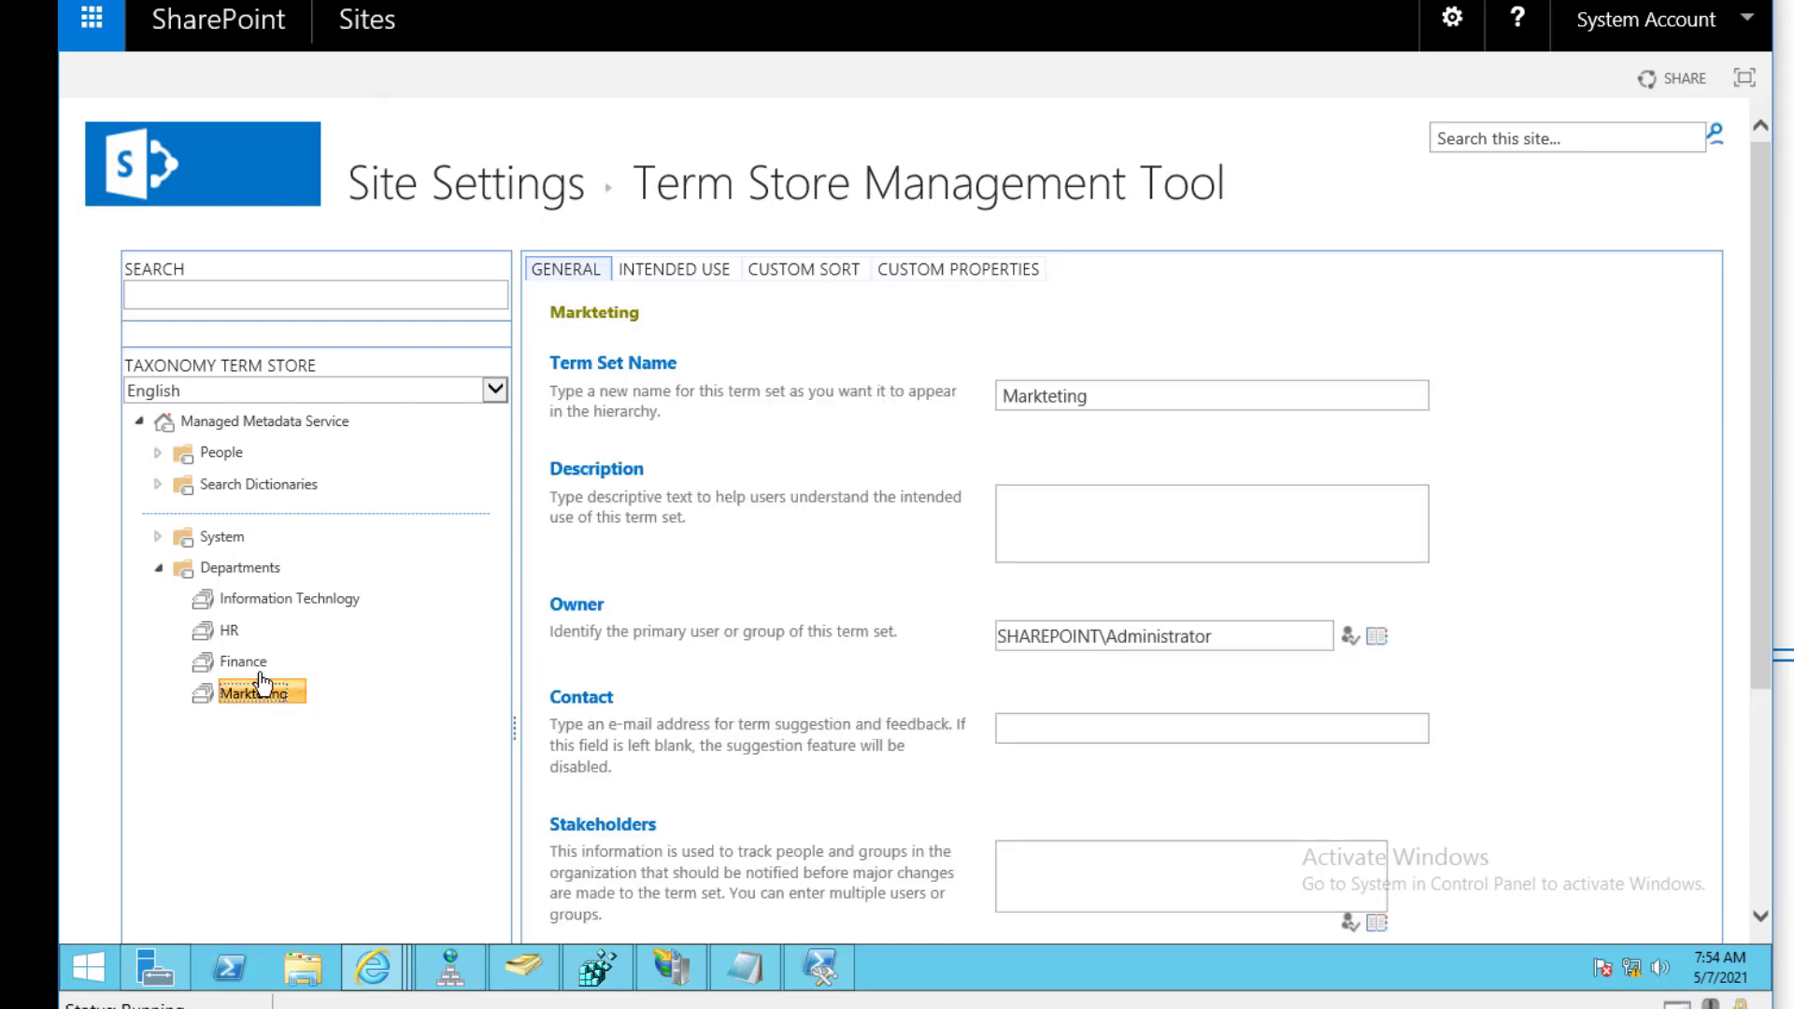
click(286, 567)
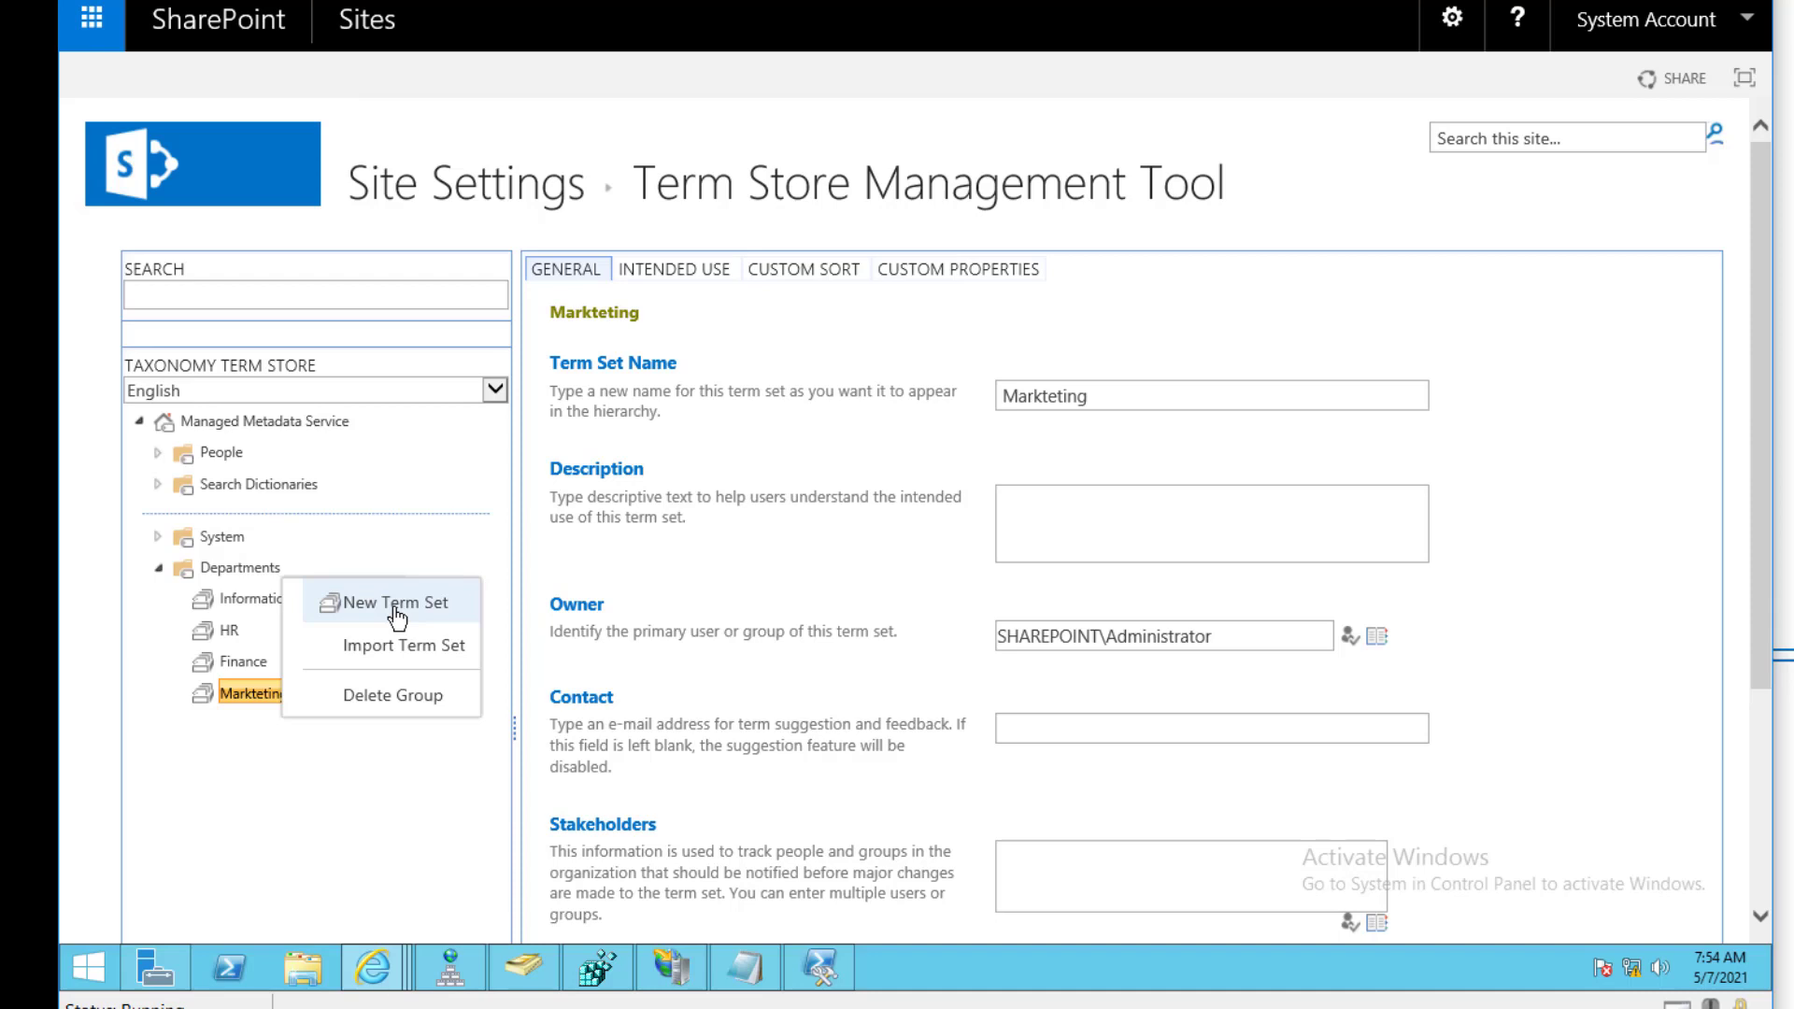
click(416, 667)
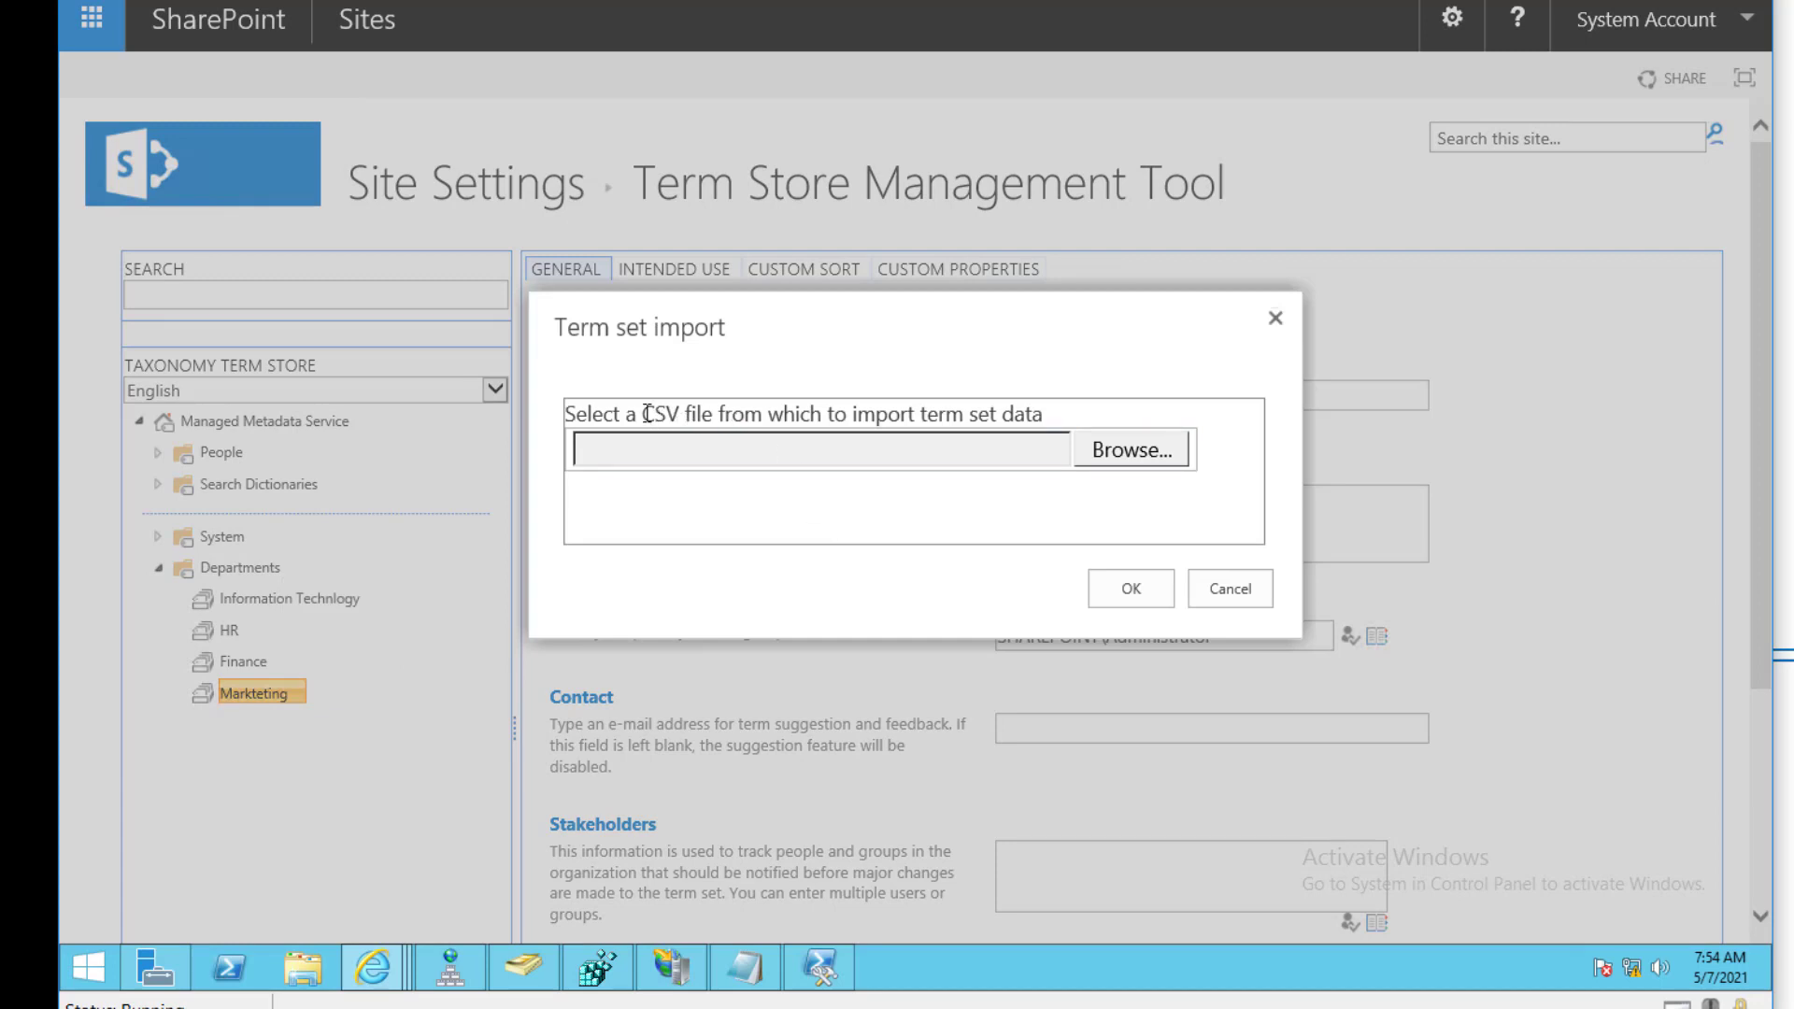
drag(643, 414, 681, 413)
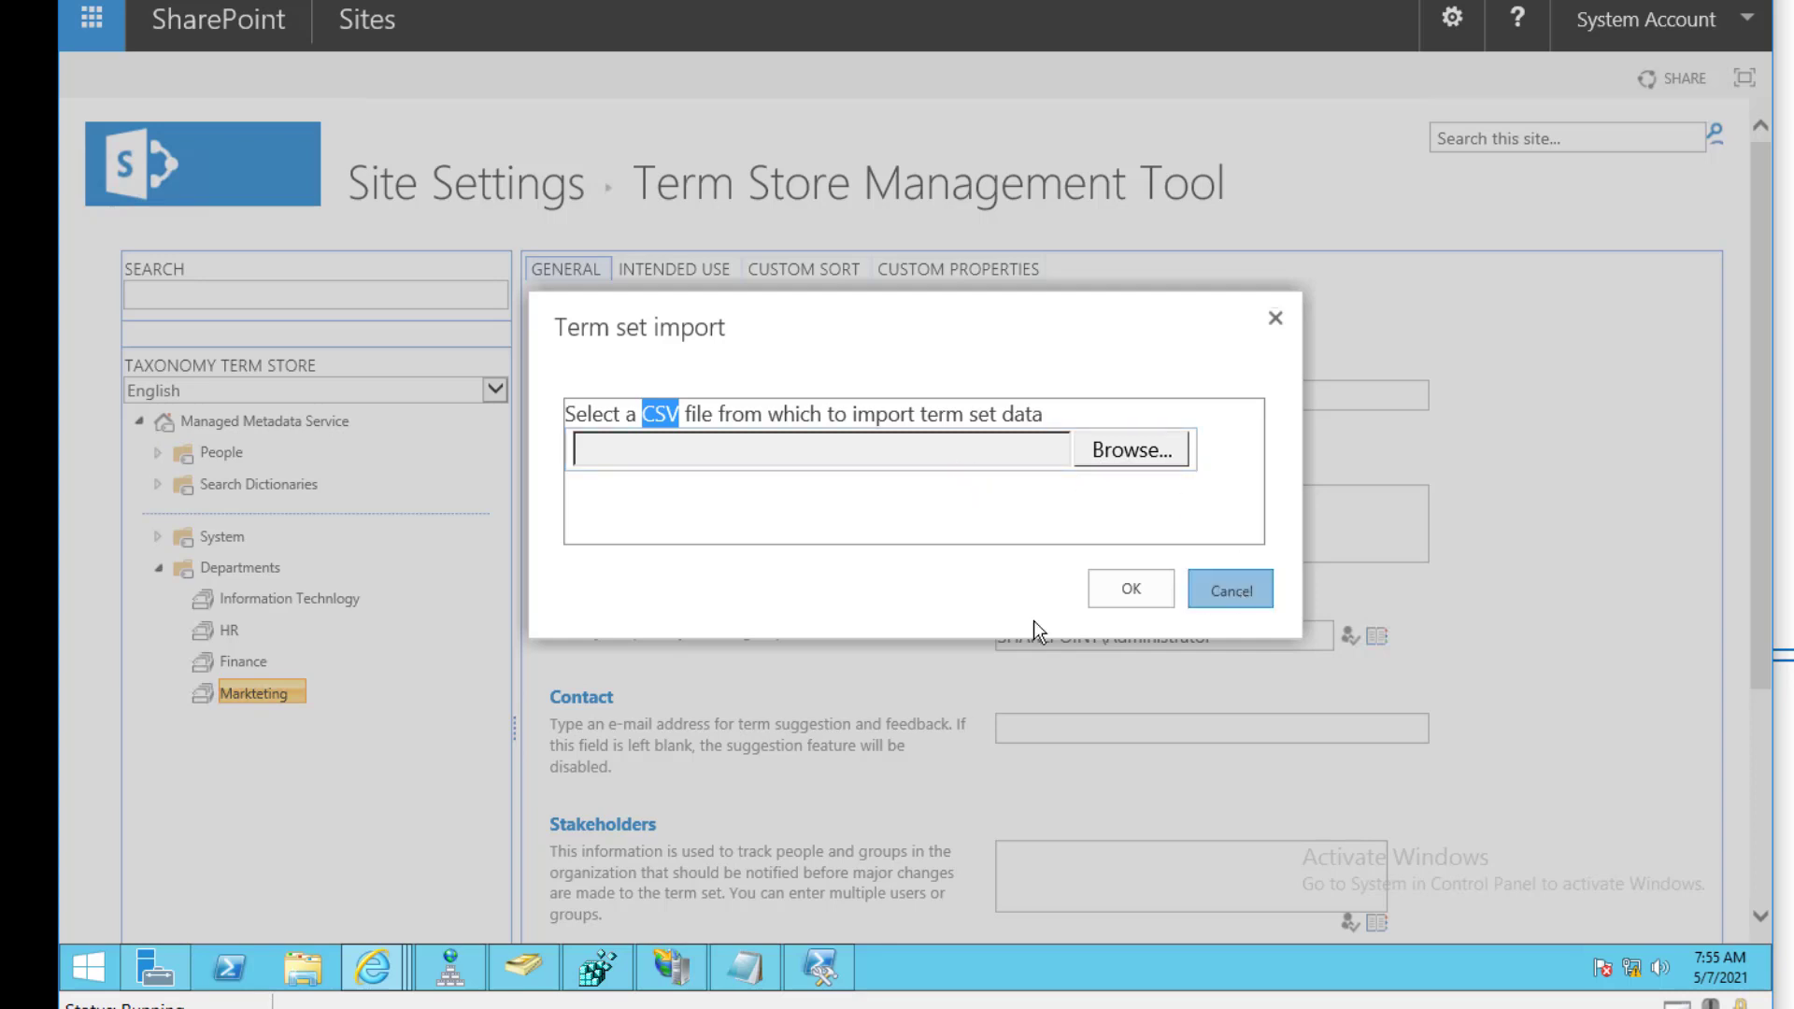
click(1211, 592)
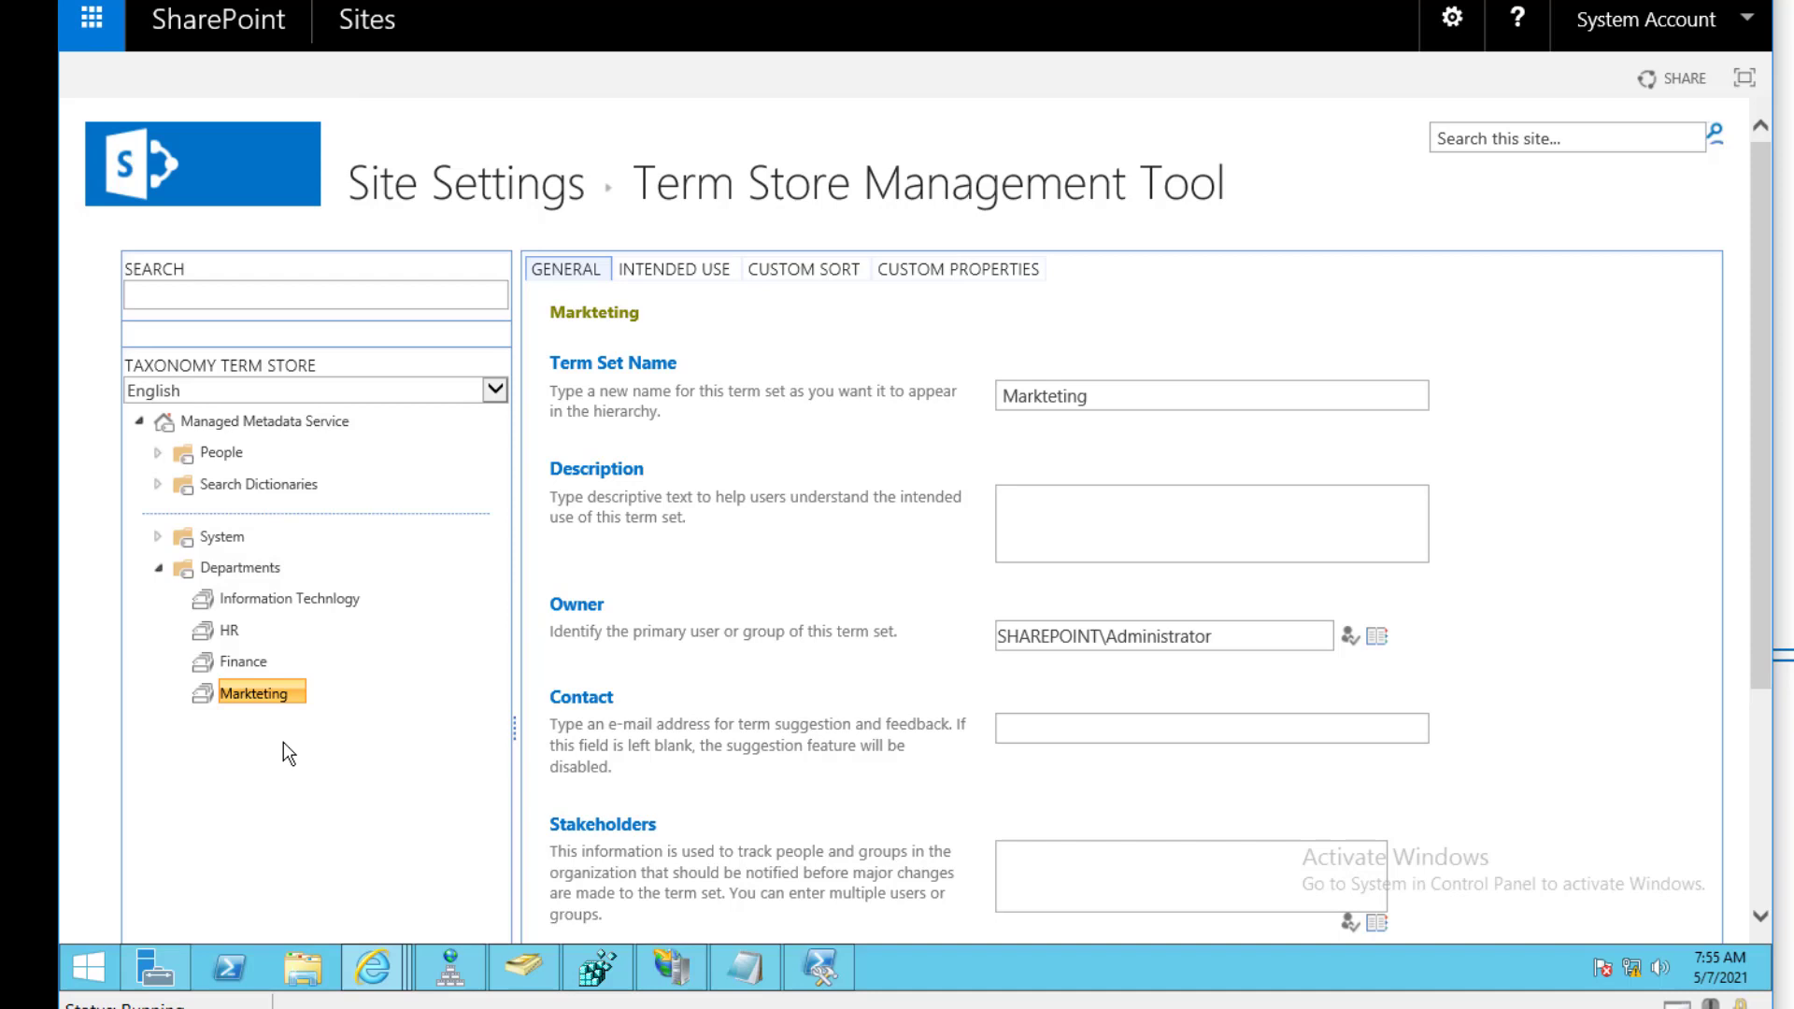
click(312, 603)
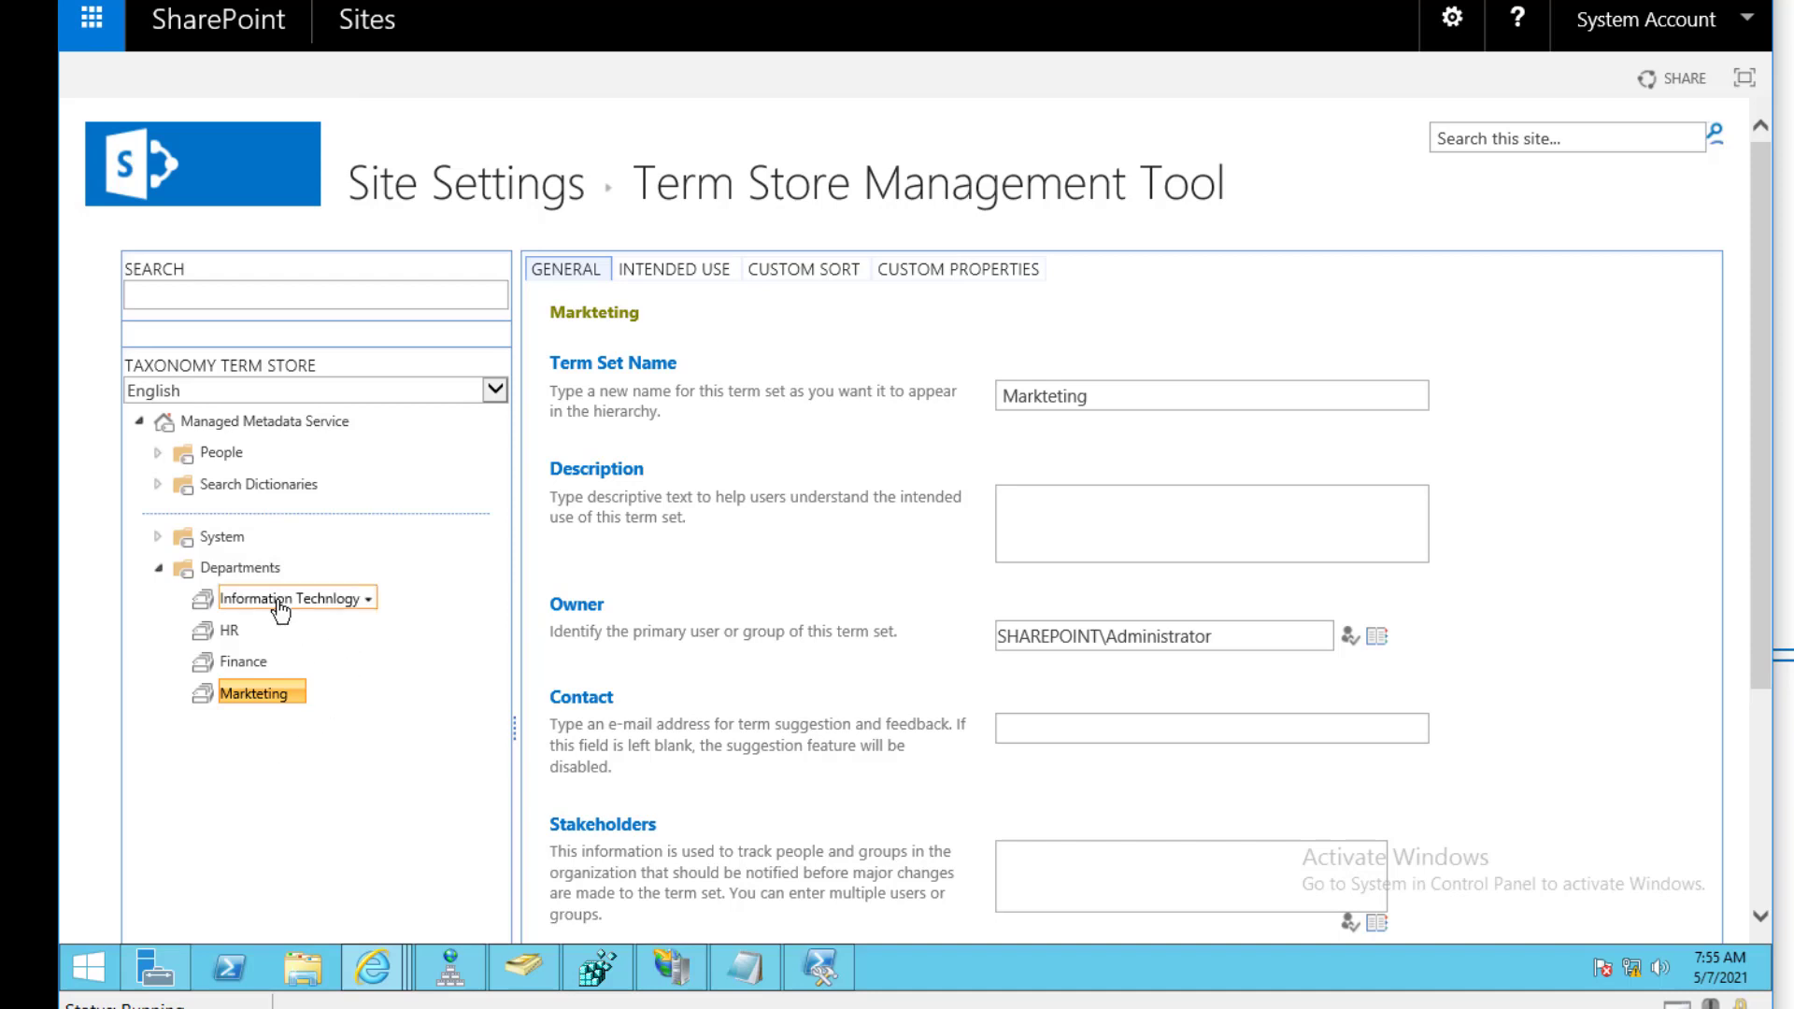